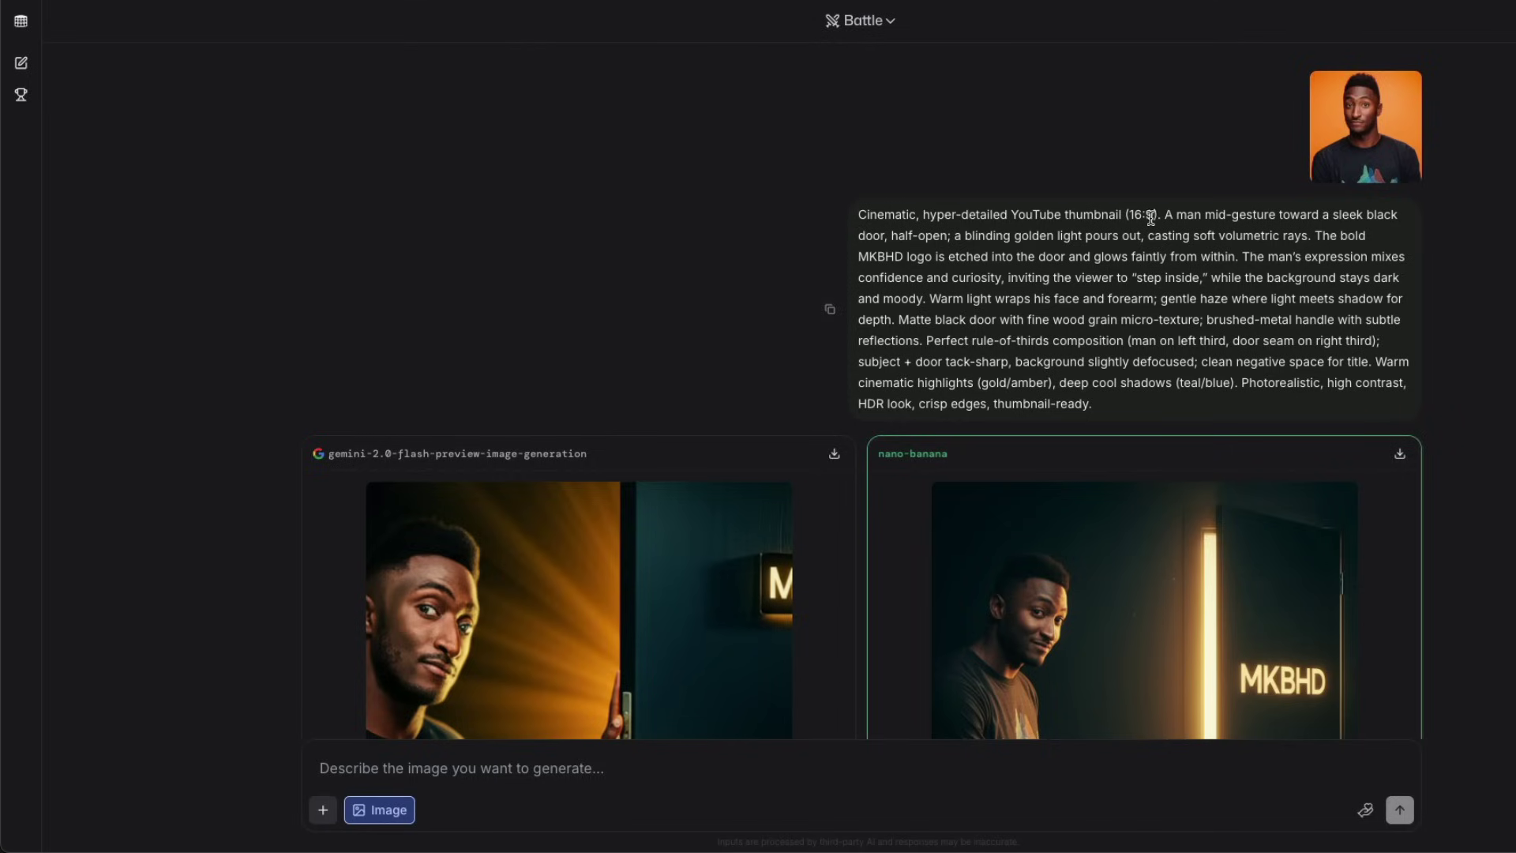
- Read through the cinematic YouTube thumbnail prompt, highlighting the MKBHD logo phrase and the full prompt text
left_click_drag(1175, 215, 1260, 372)
left_click(1260, 373)
left_click_drag(859, 257, 936, 256)
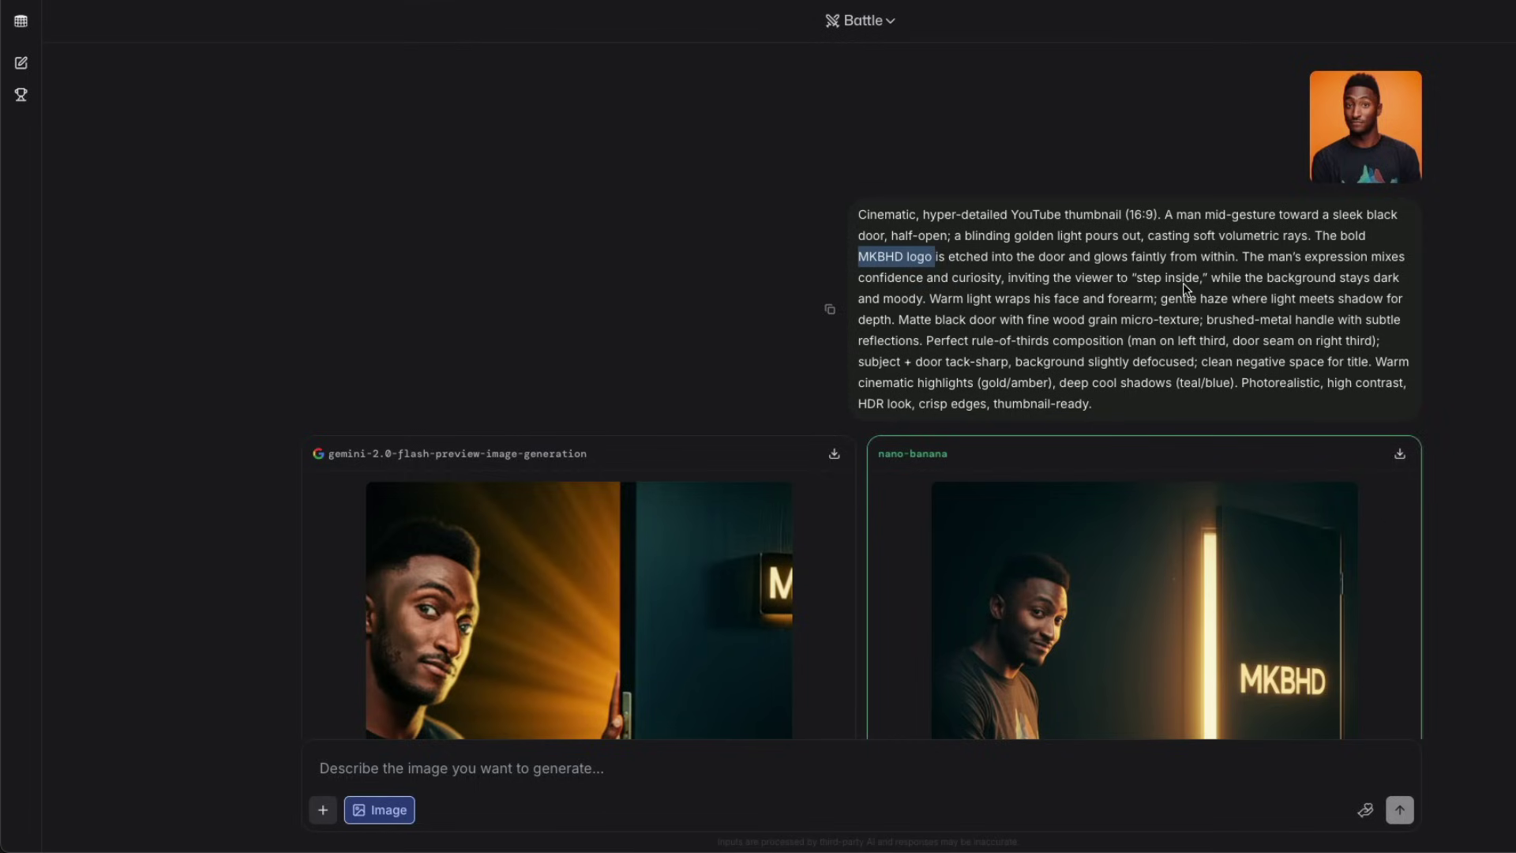
left_click_drag(1100, 430, 832, 215)
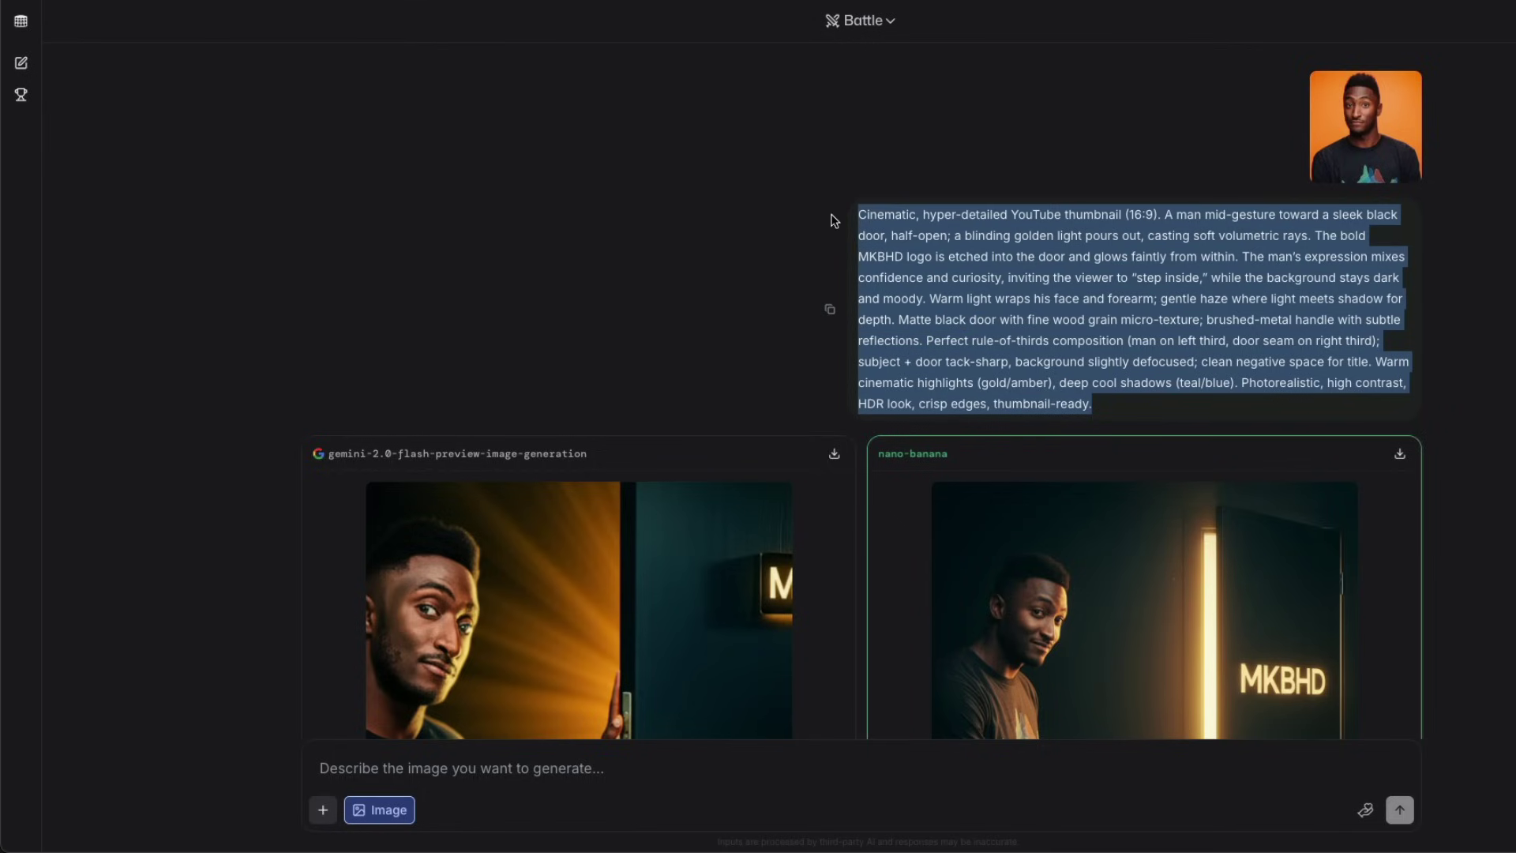
- Enlarge the gemini-2.0-flash-preview-image-generation result, and switch to the Qwen chat to examine its version of the MKBHD door image
scroll(466, 387, "down", 3)
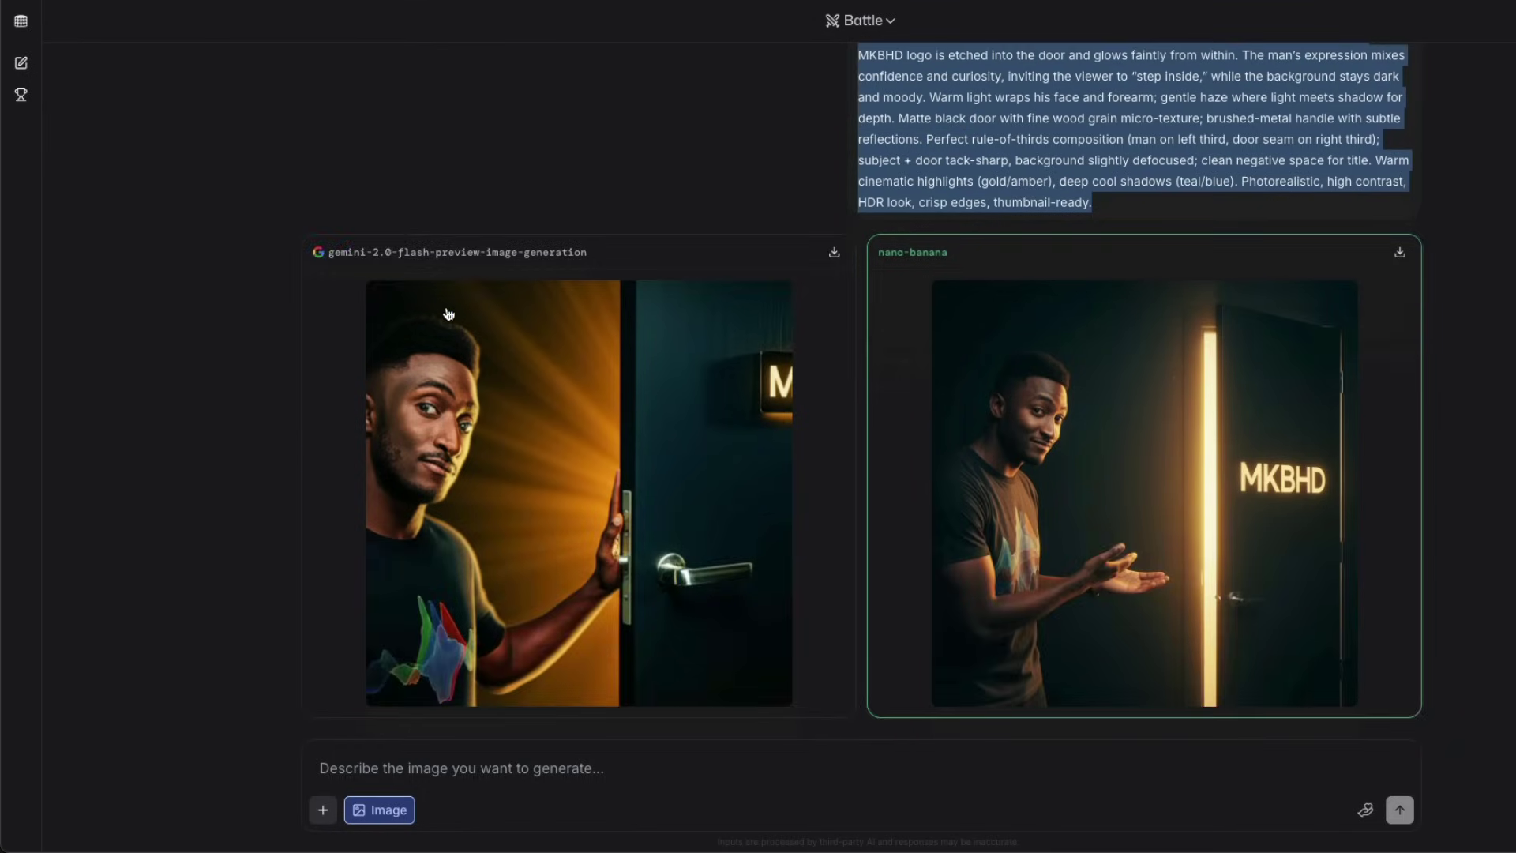
left_click(462, 338)
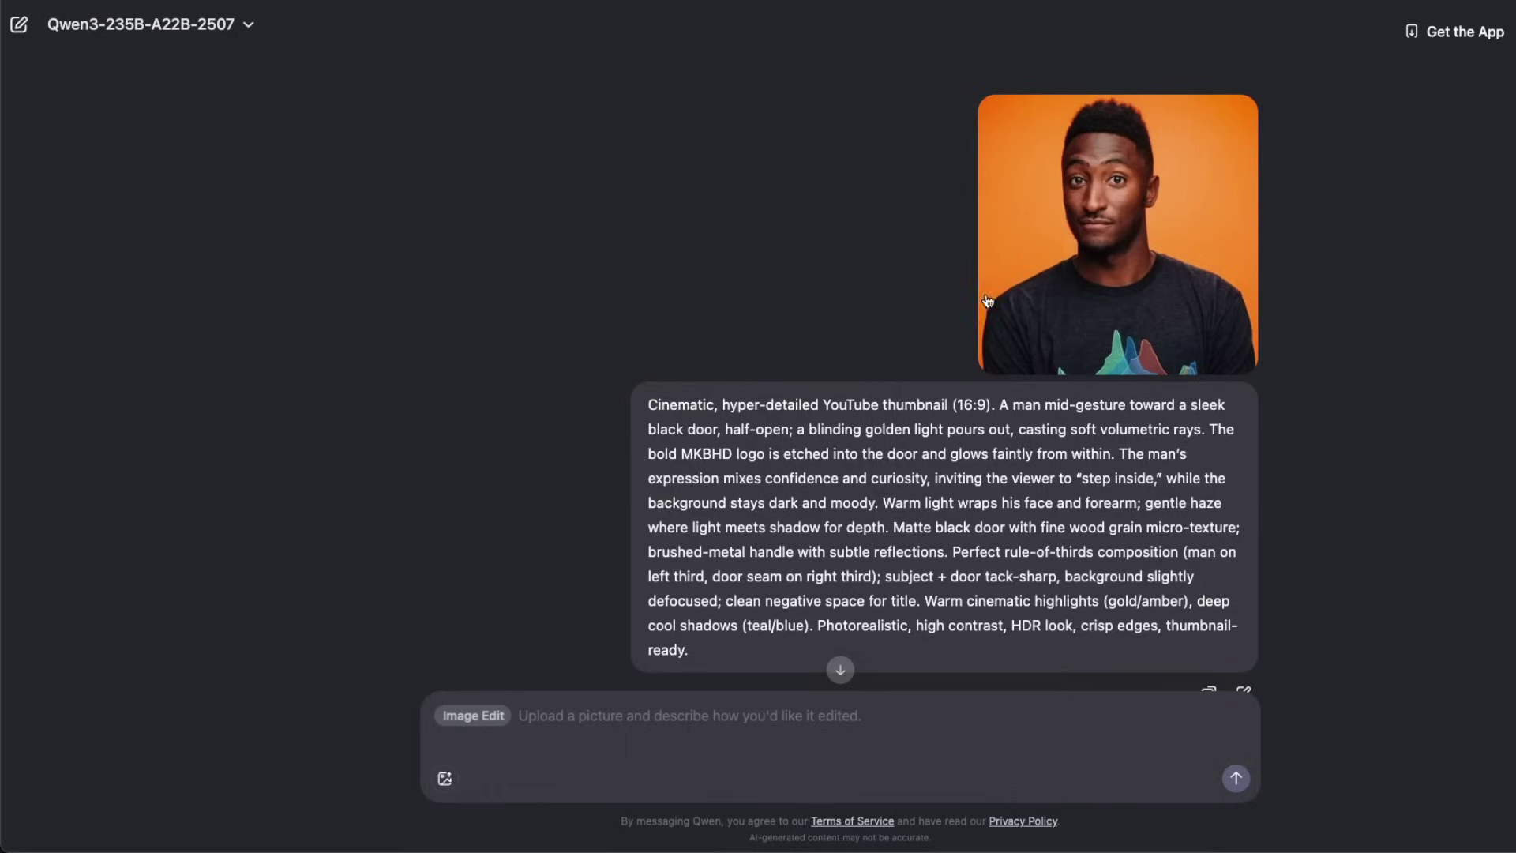
scroll(987, 300, "down", 6)
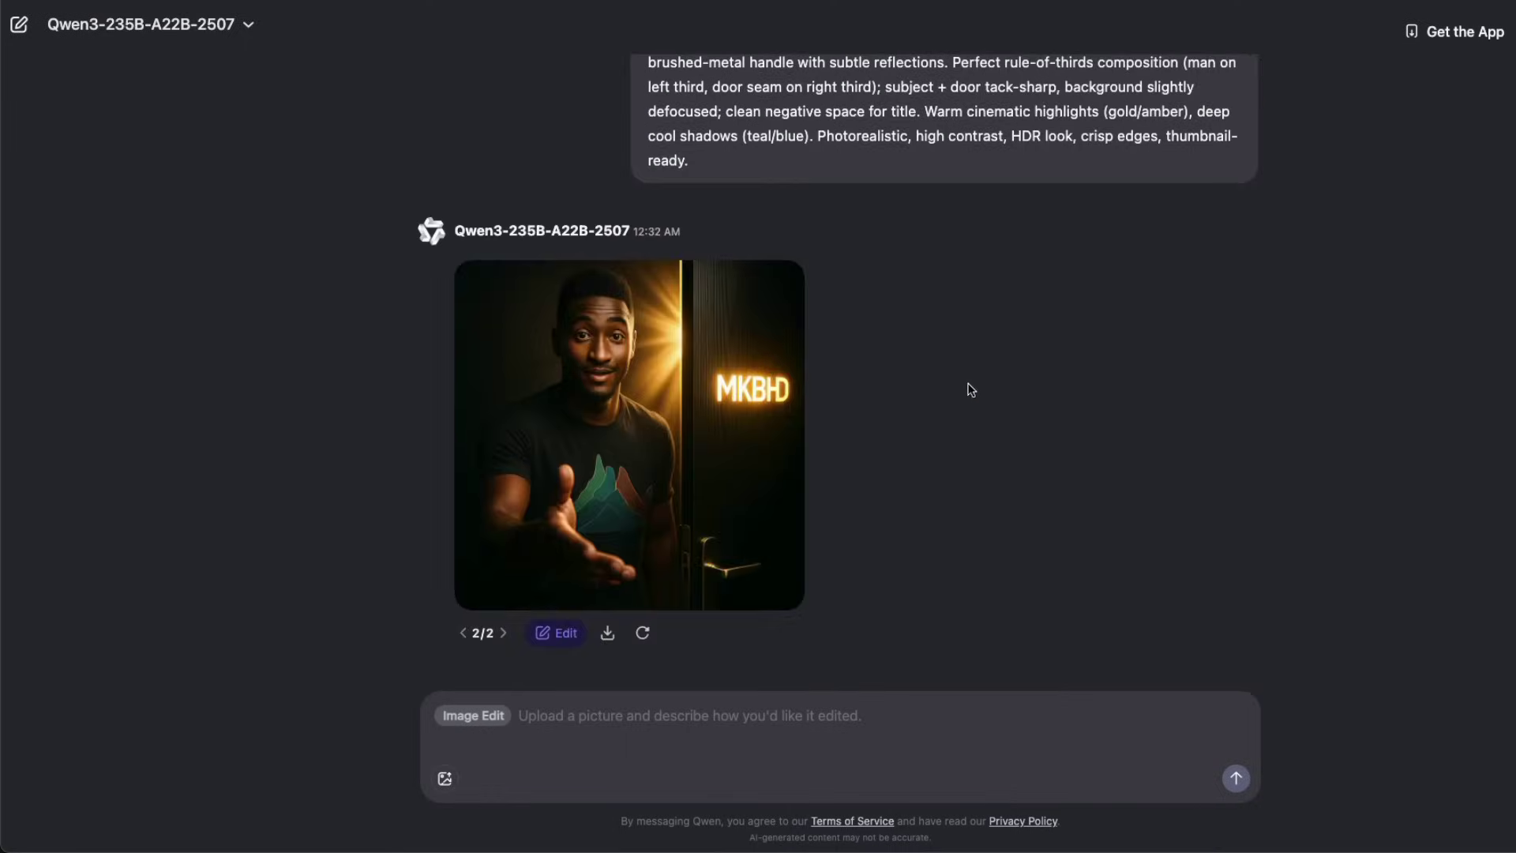
left_click(697, 405)
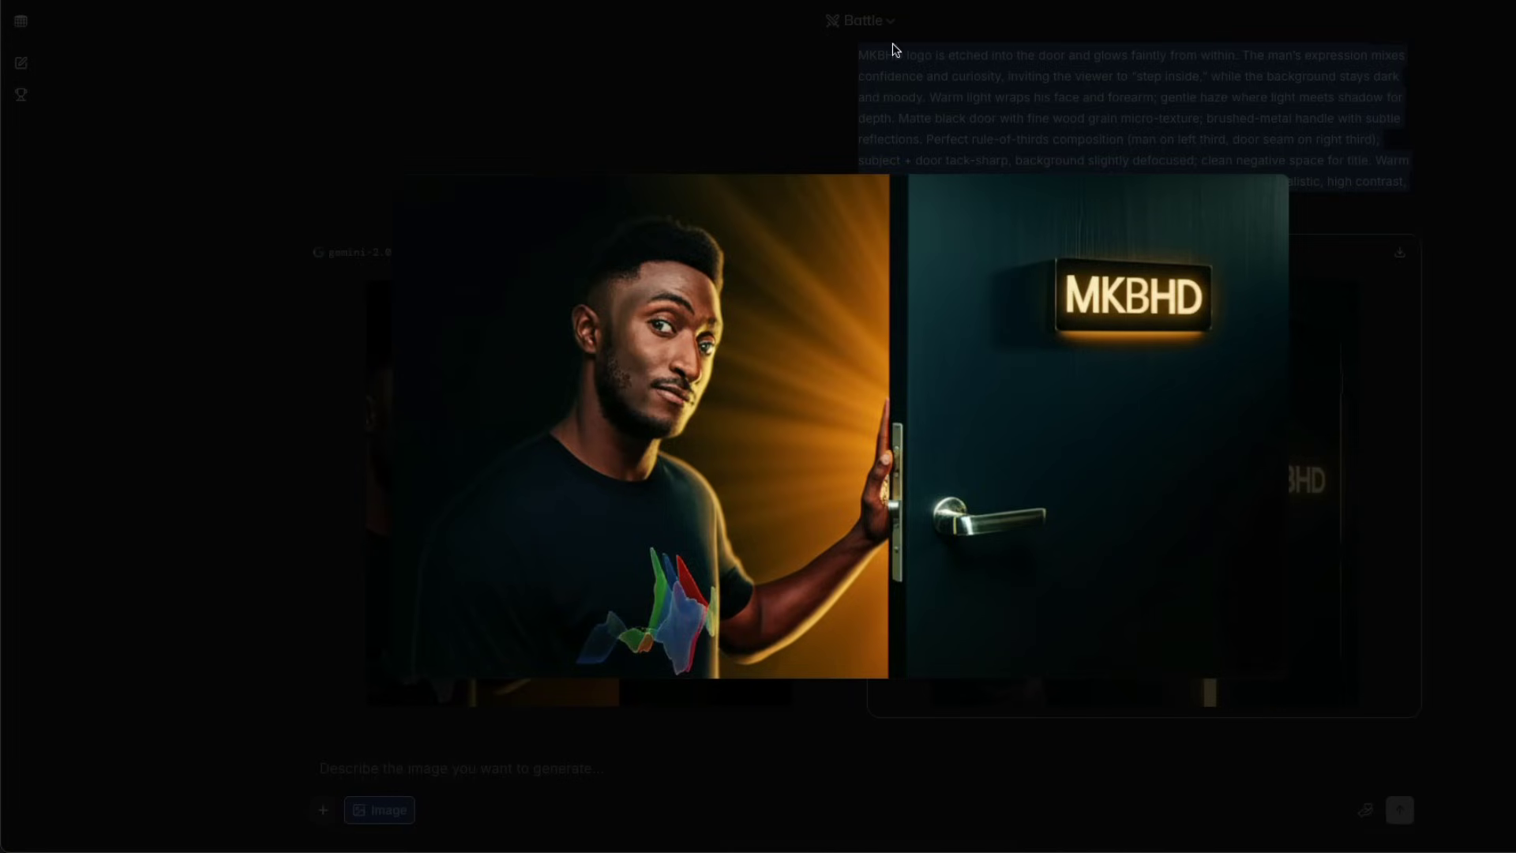
- Back in LMArena, close the enlarged Gemini image and examine the nano-banana door image at full size
left_click(893, 42)
left_click(1151, 471)
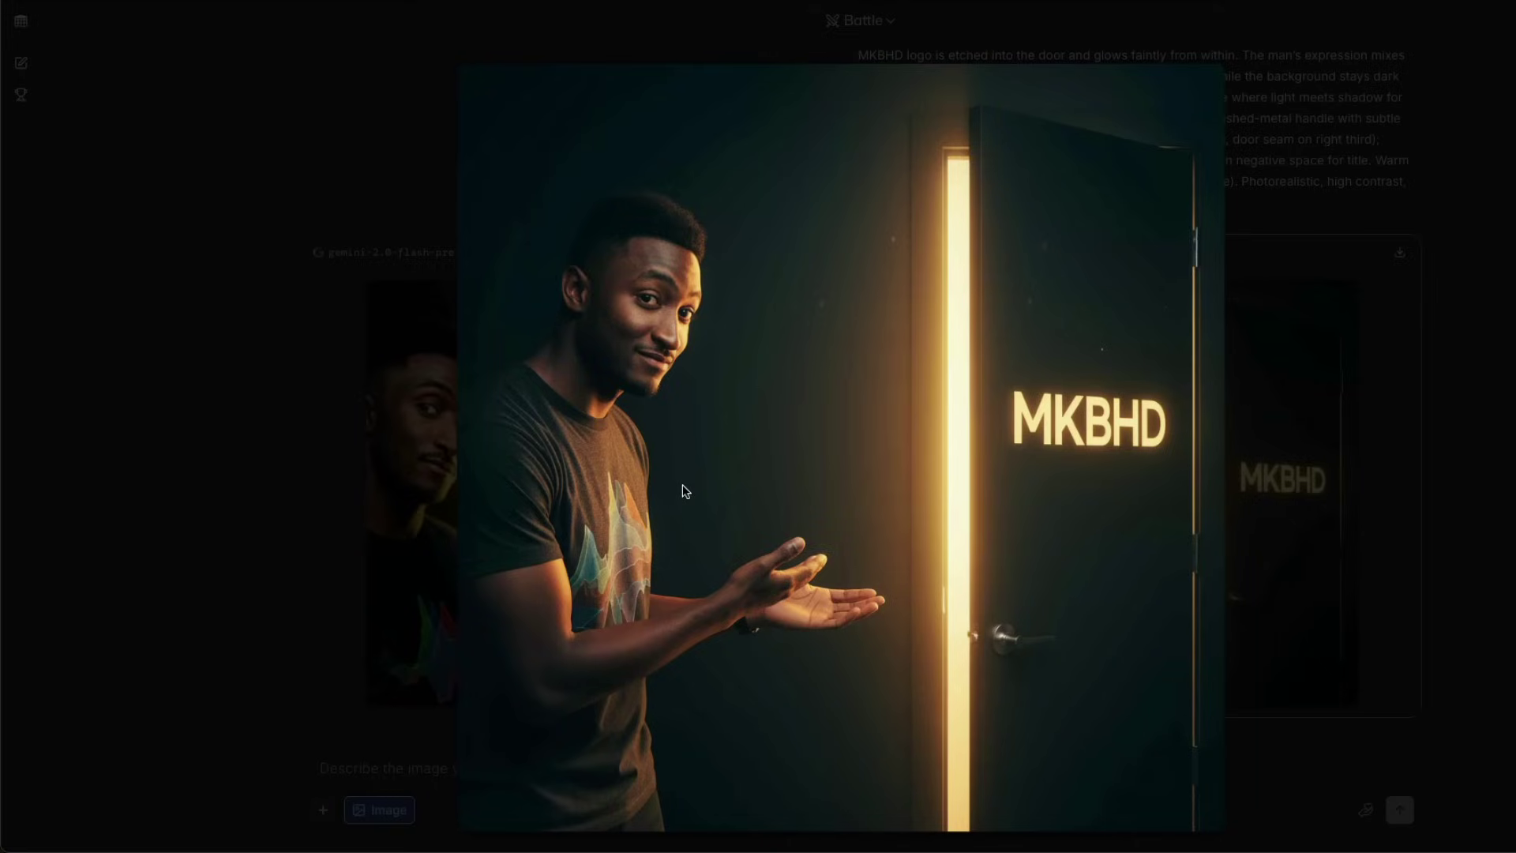
left_click(1373, 305)
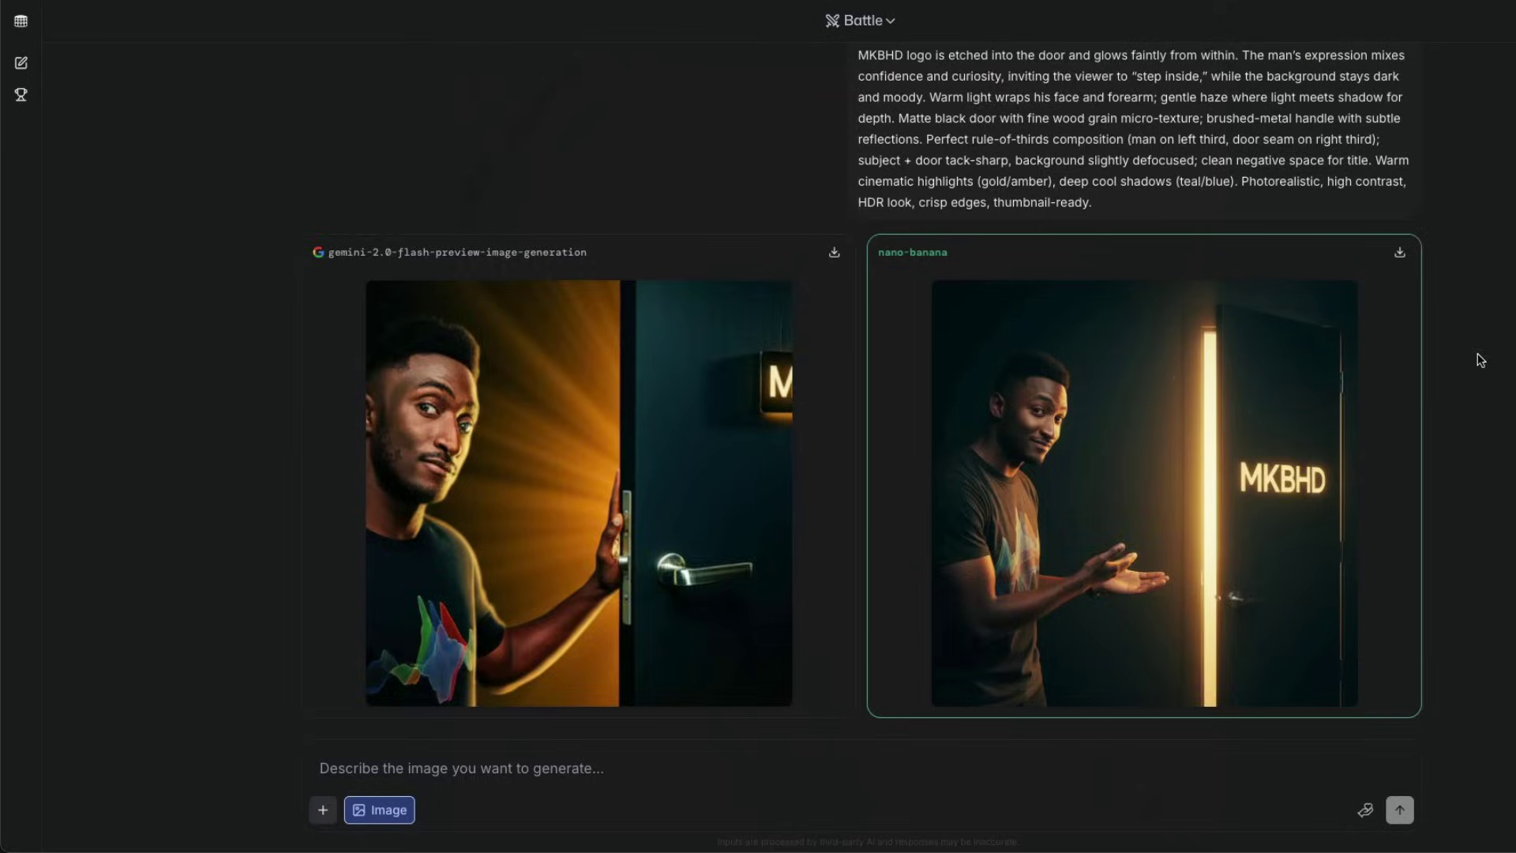
- Compare the original orange-background portrait with the nano-banana result by enlarging each one
scroll(1476, 355, "up", 3)
left_click(1377, 108)
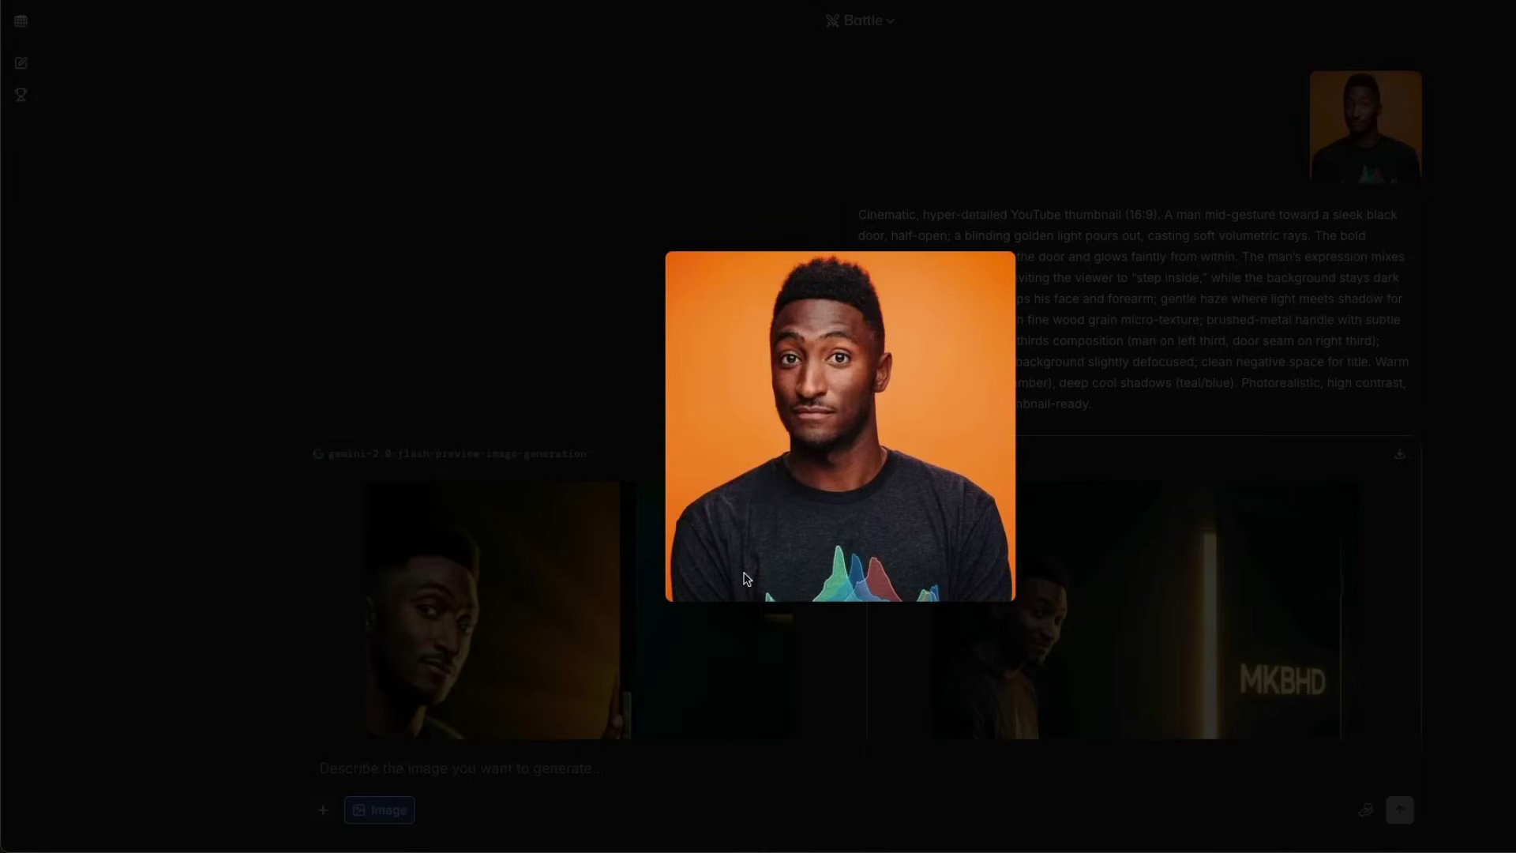
left_click(1496, 480)
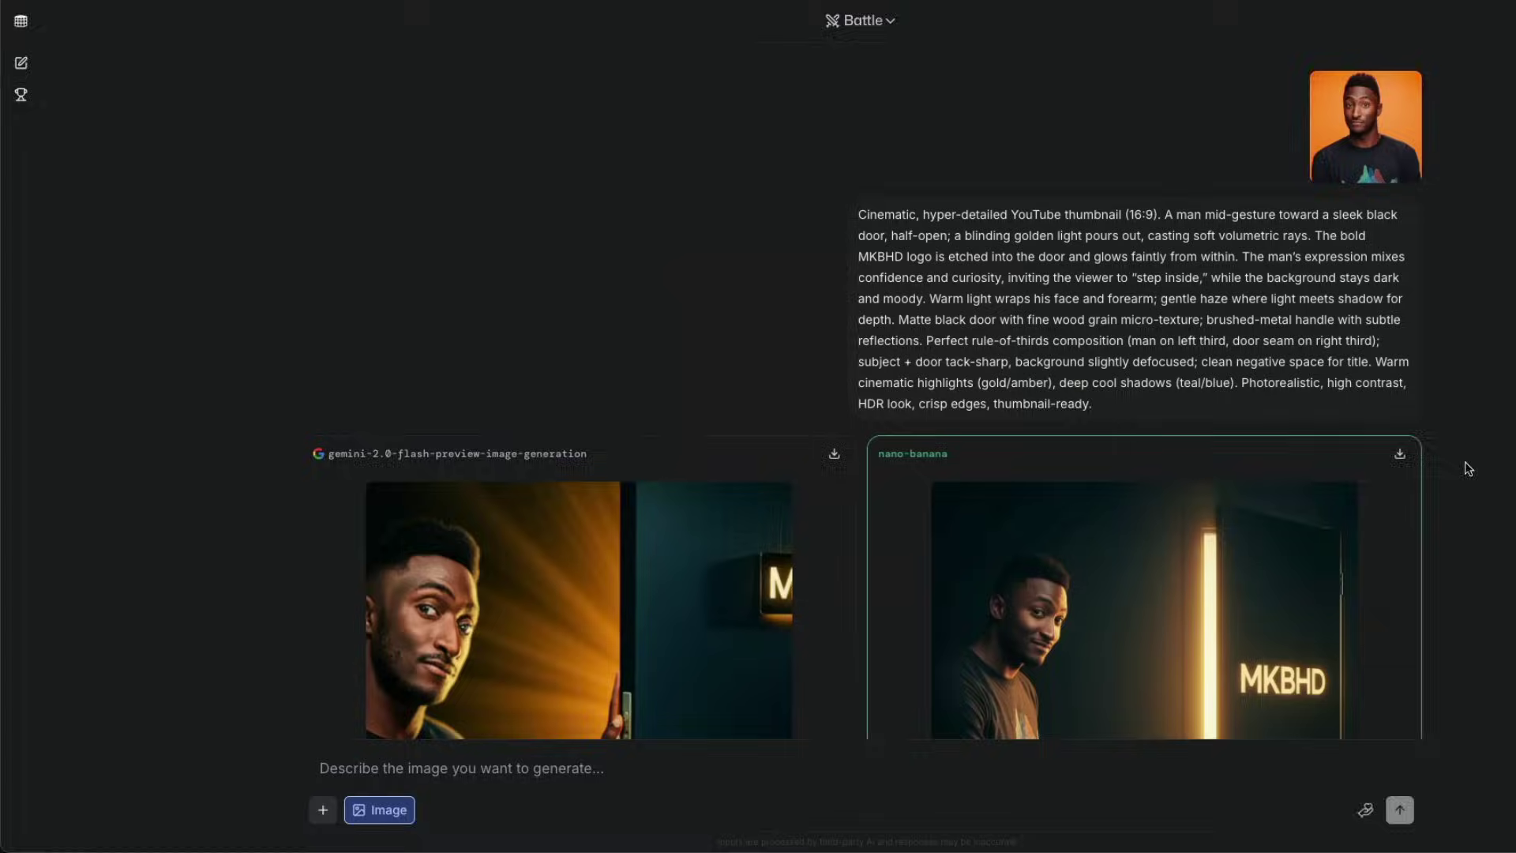
left_click(1090, 586)
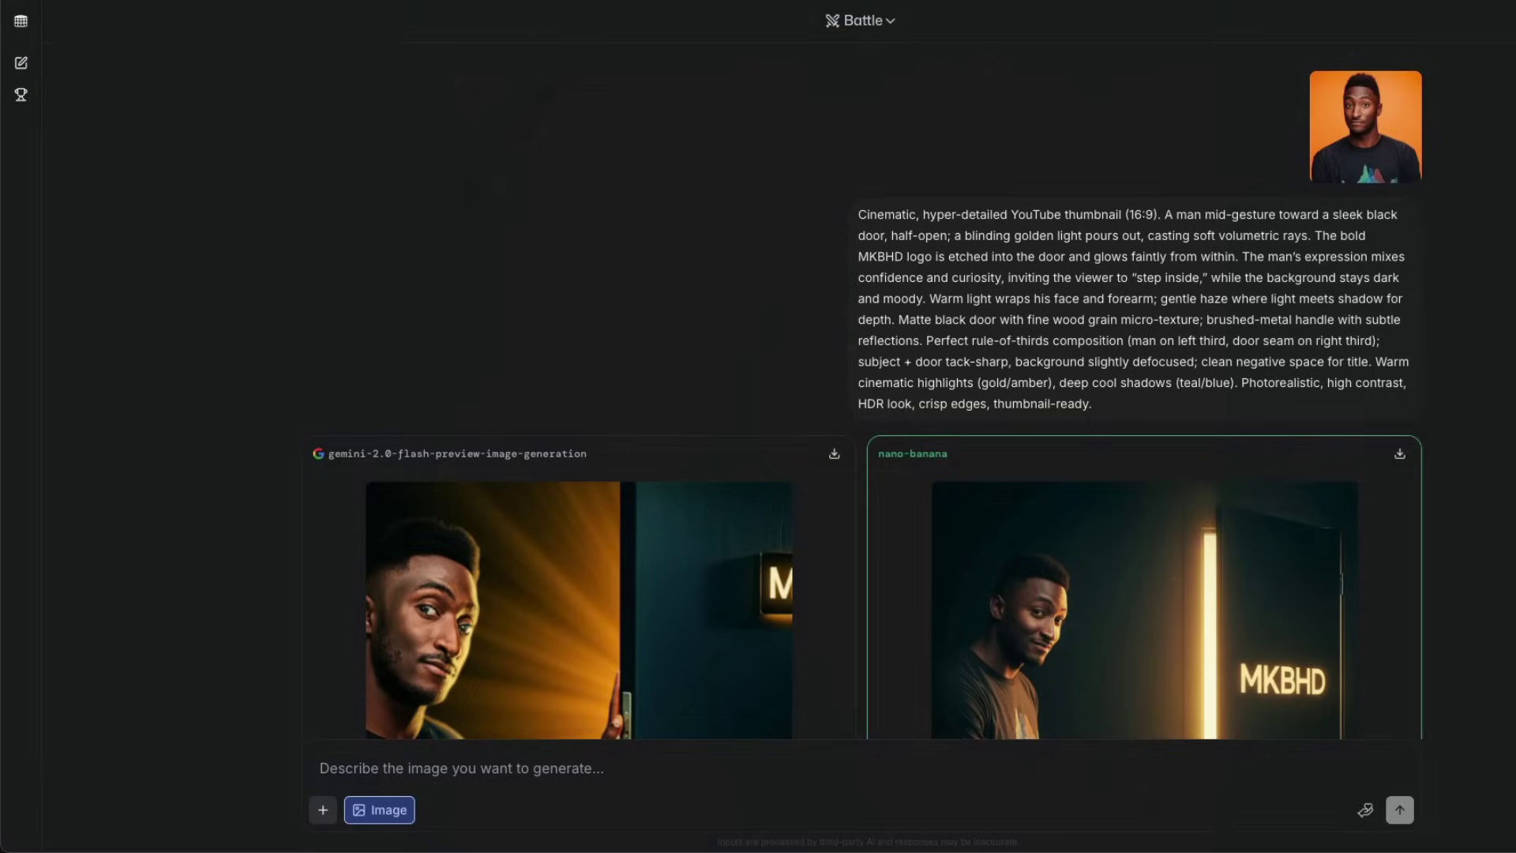
left_click(1504, 486)
left_click(1027, 600)
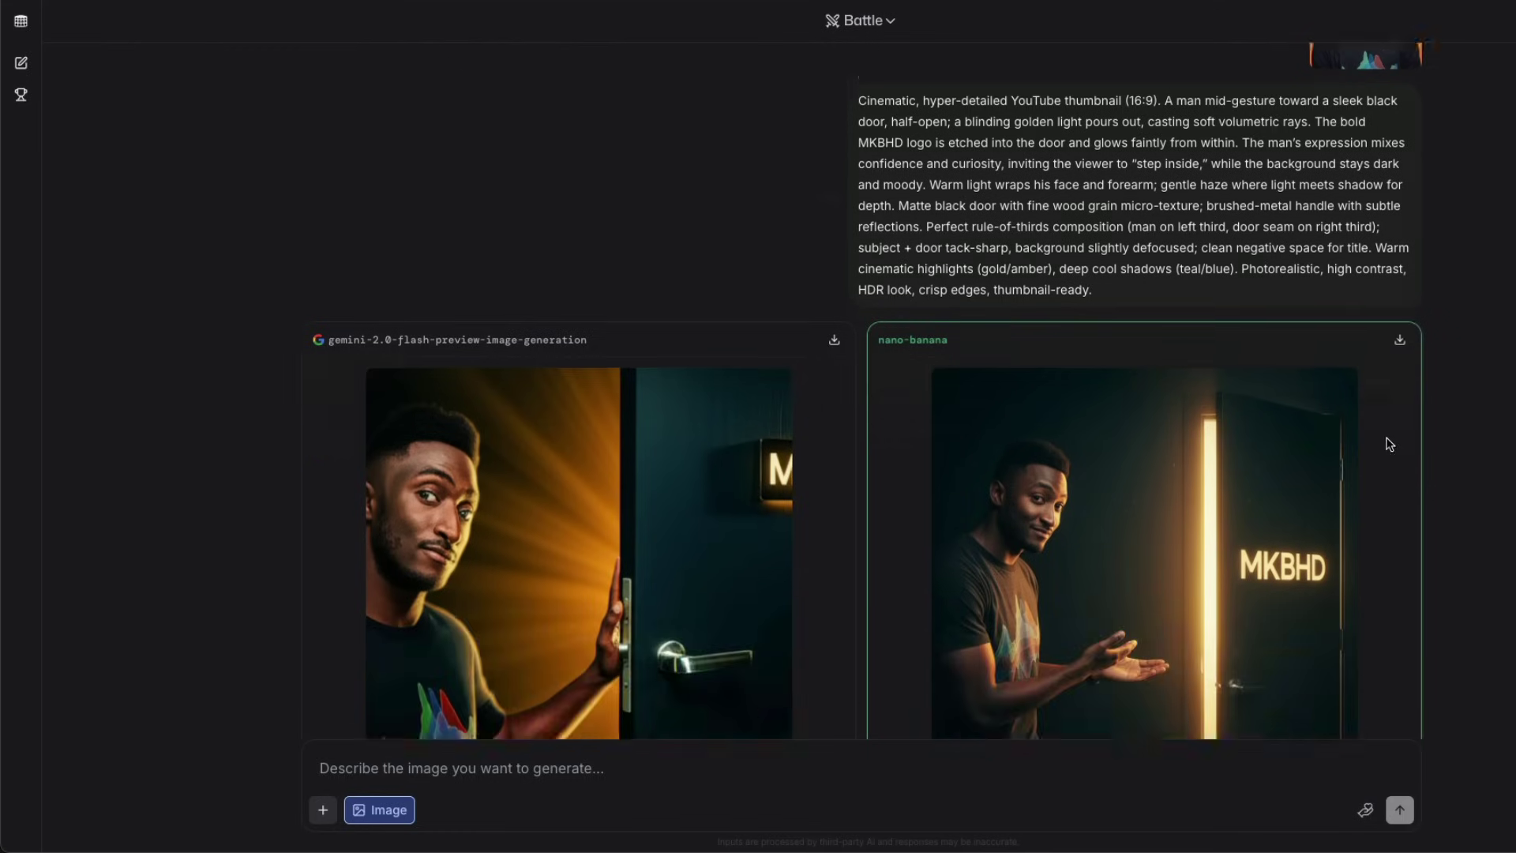
scroll(1390, 444, "down", 1)
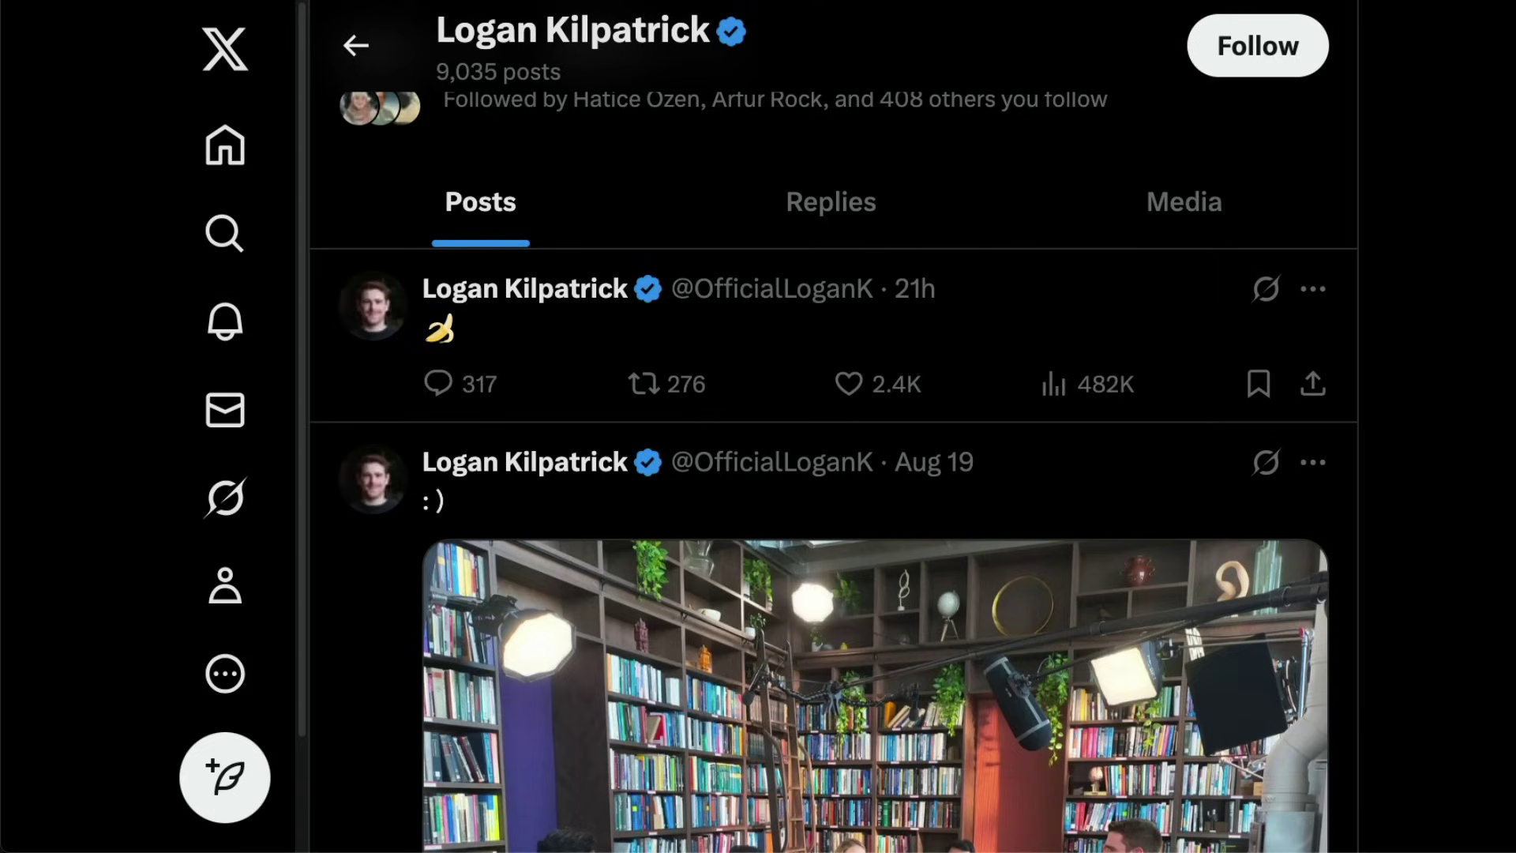
- On X, open the banana emoji post from the profile's posts and return to the profile
left_click(649, 390)
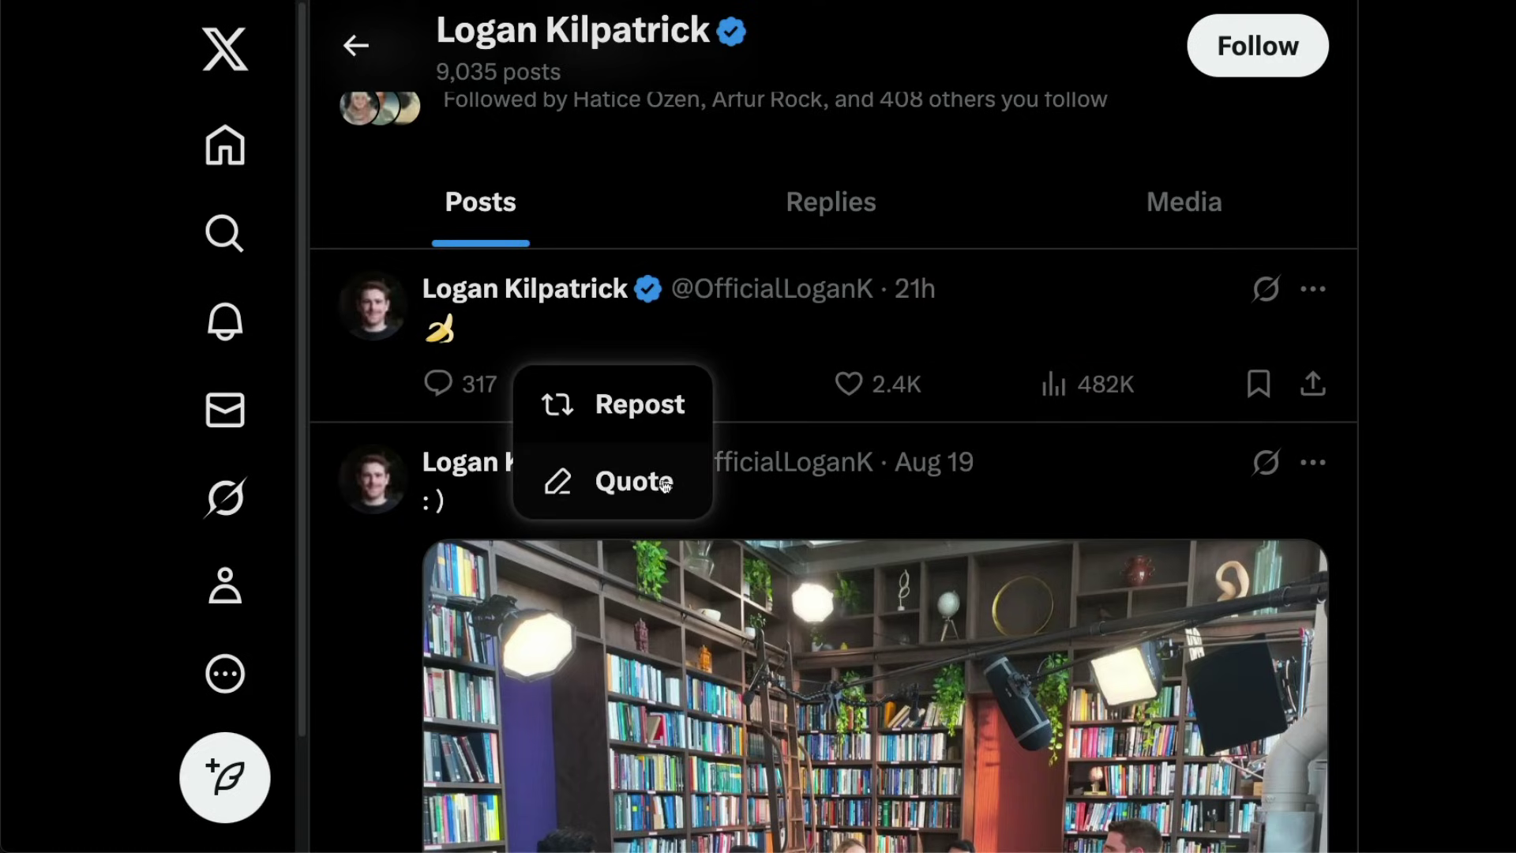
left_click(778, 346)
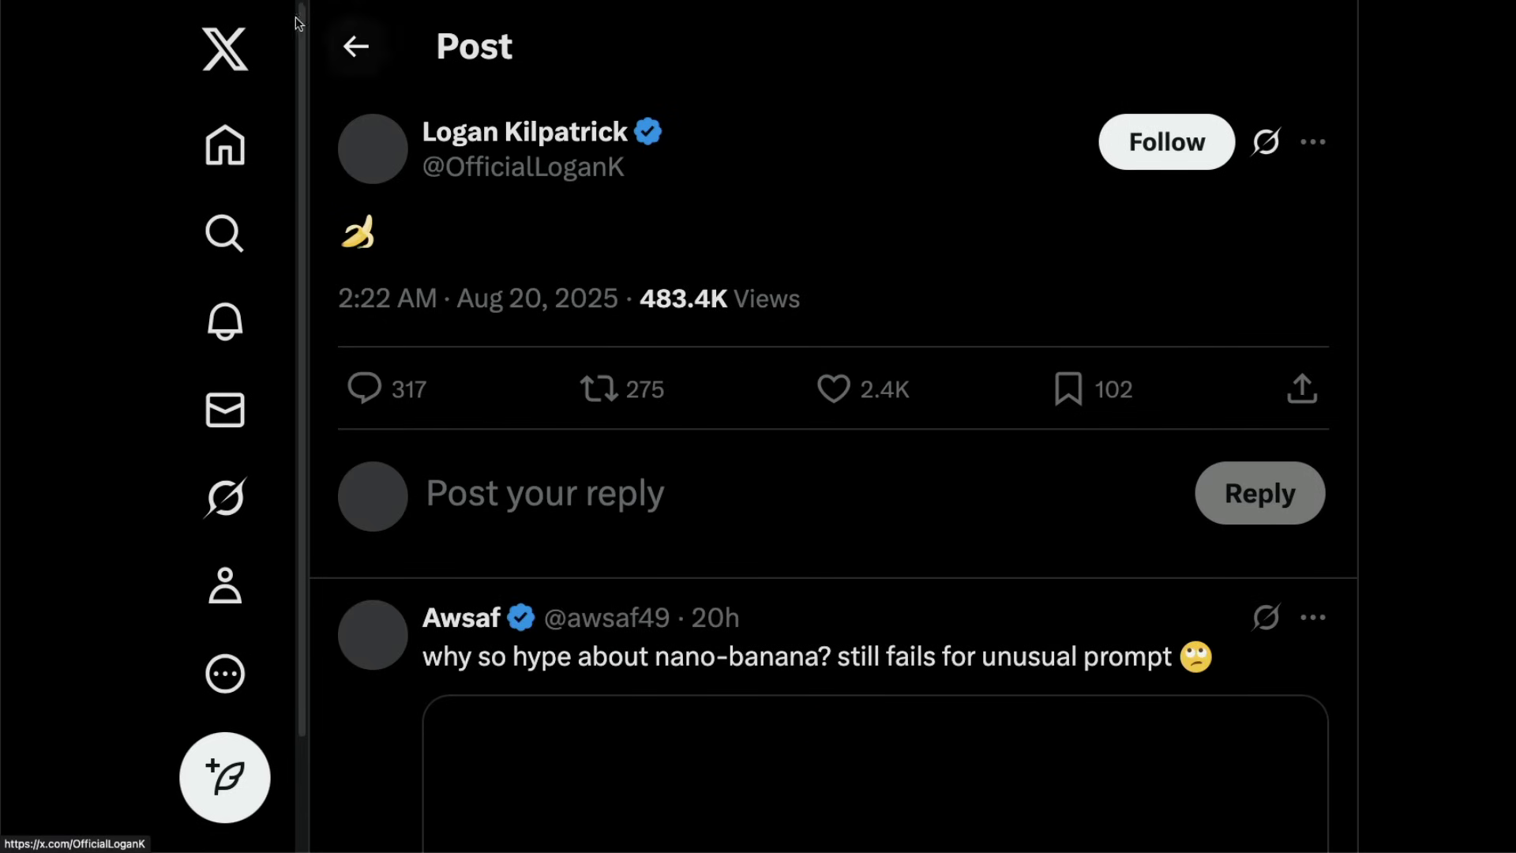
left_click(354, 47)
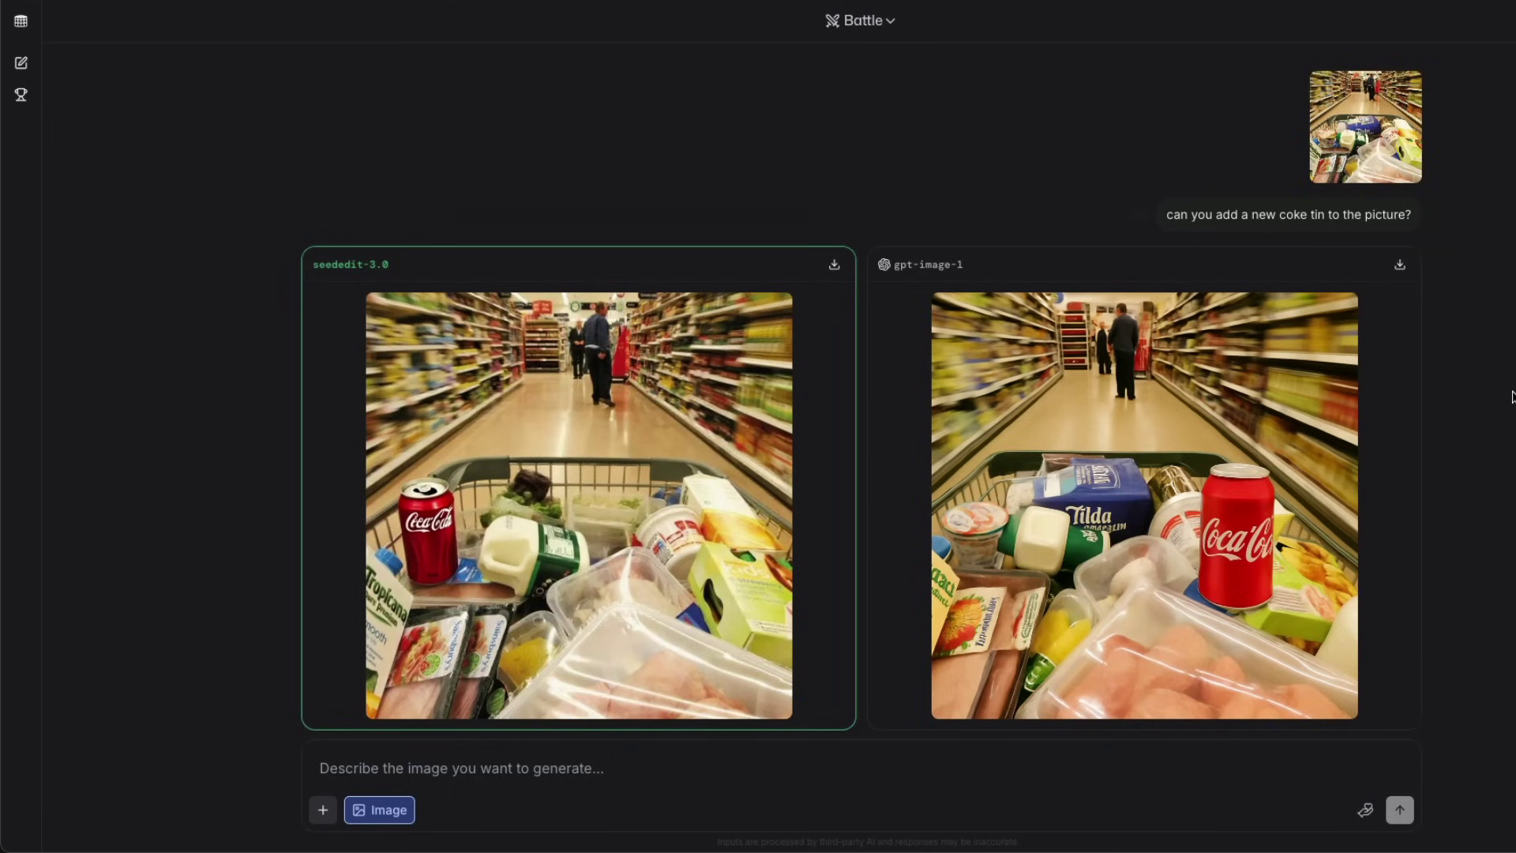
- In LMArena, enlarge the original shopping cart photo and the seededit-3.0 edit to compare them
left_click(1400, 152)
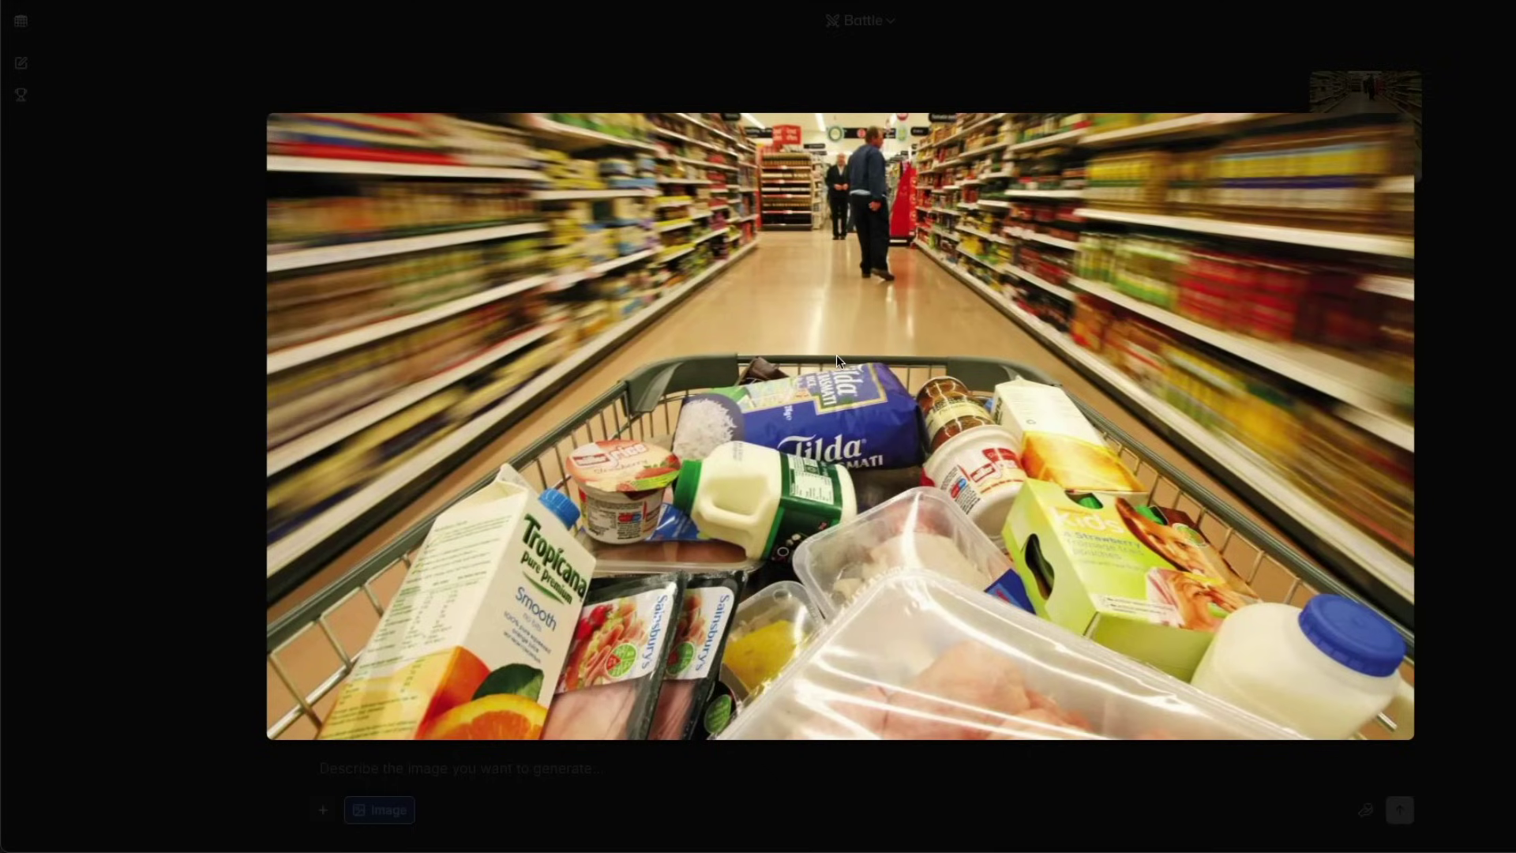
left_click(1283, 545)
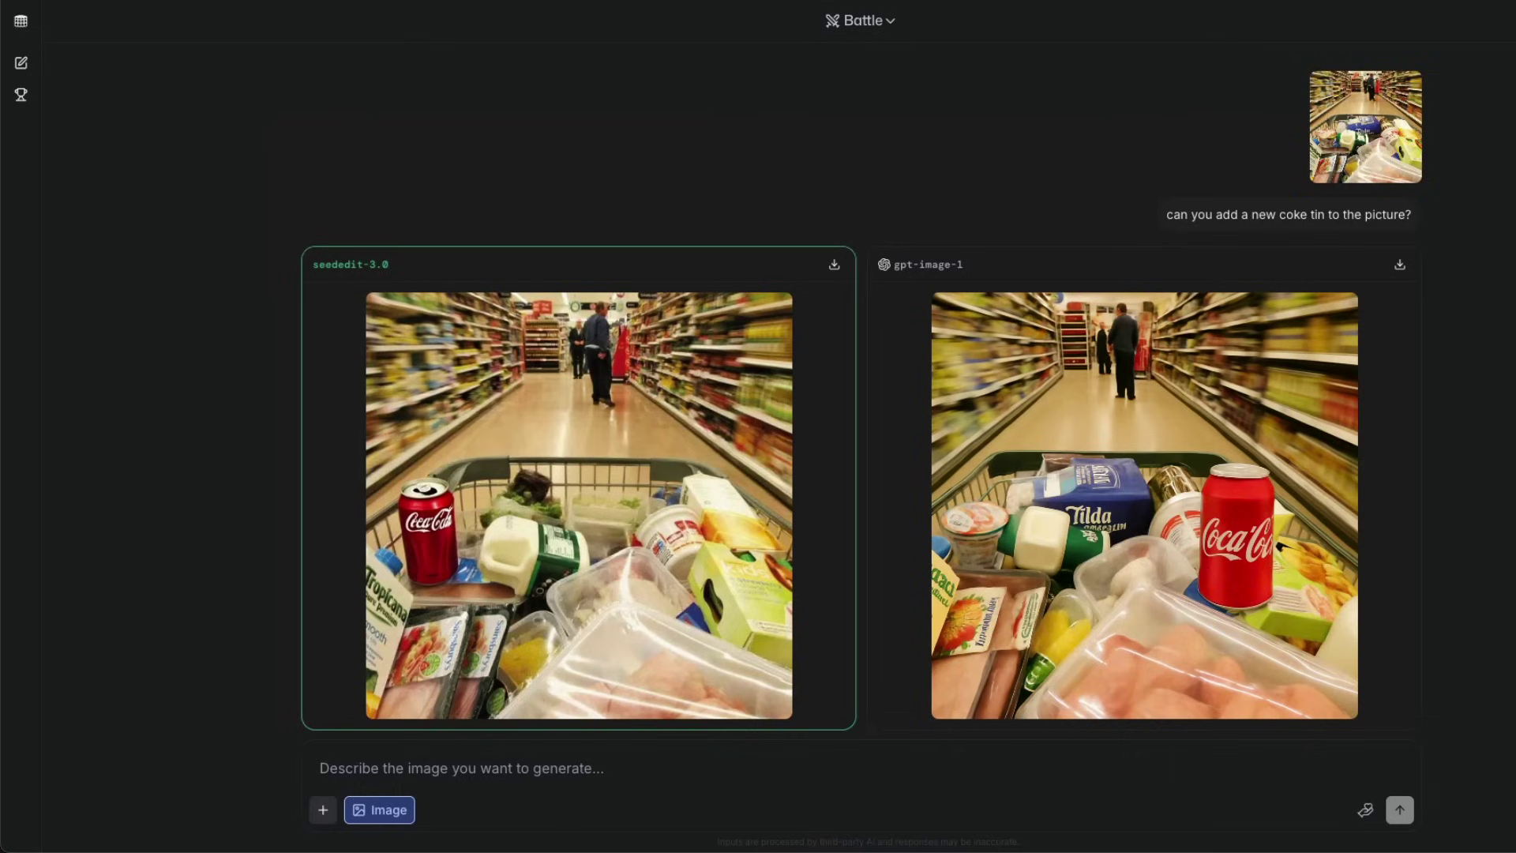
left_click(592, 439)
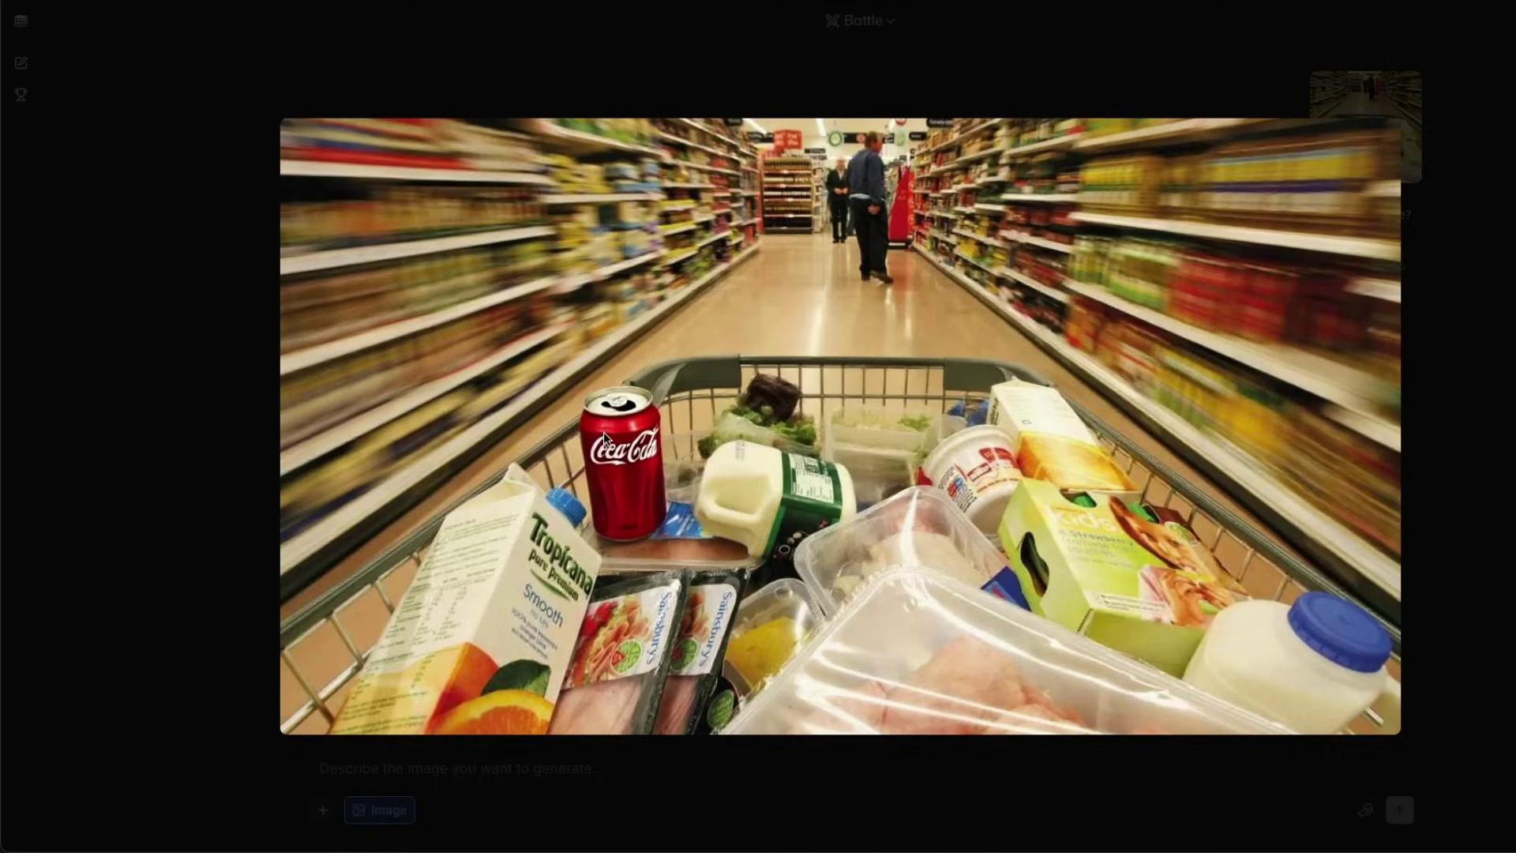
left_click(1391, 320)
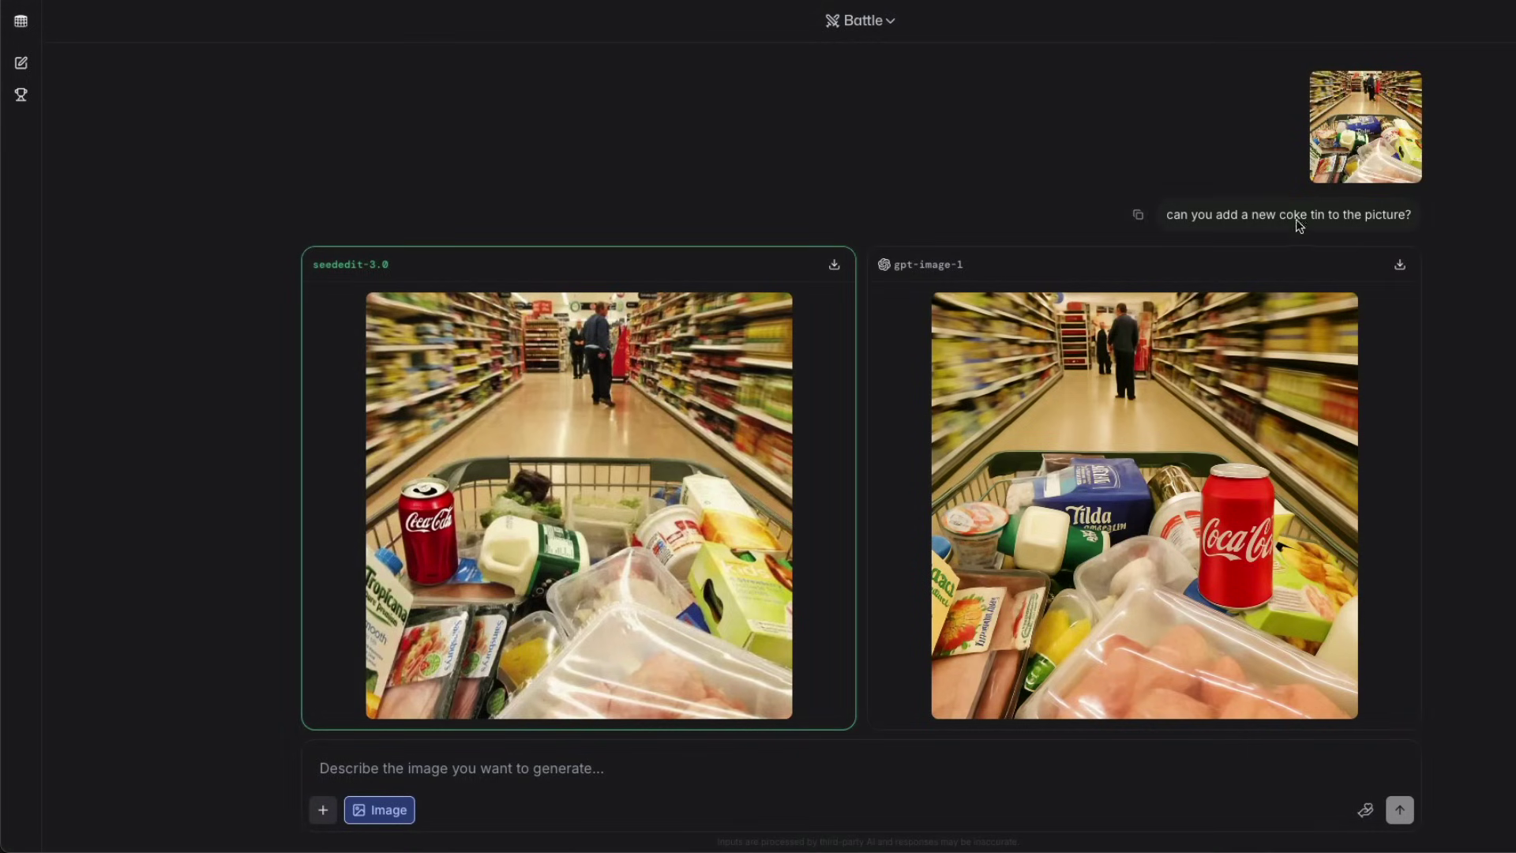
left_click(671, 461)
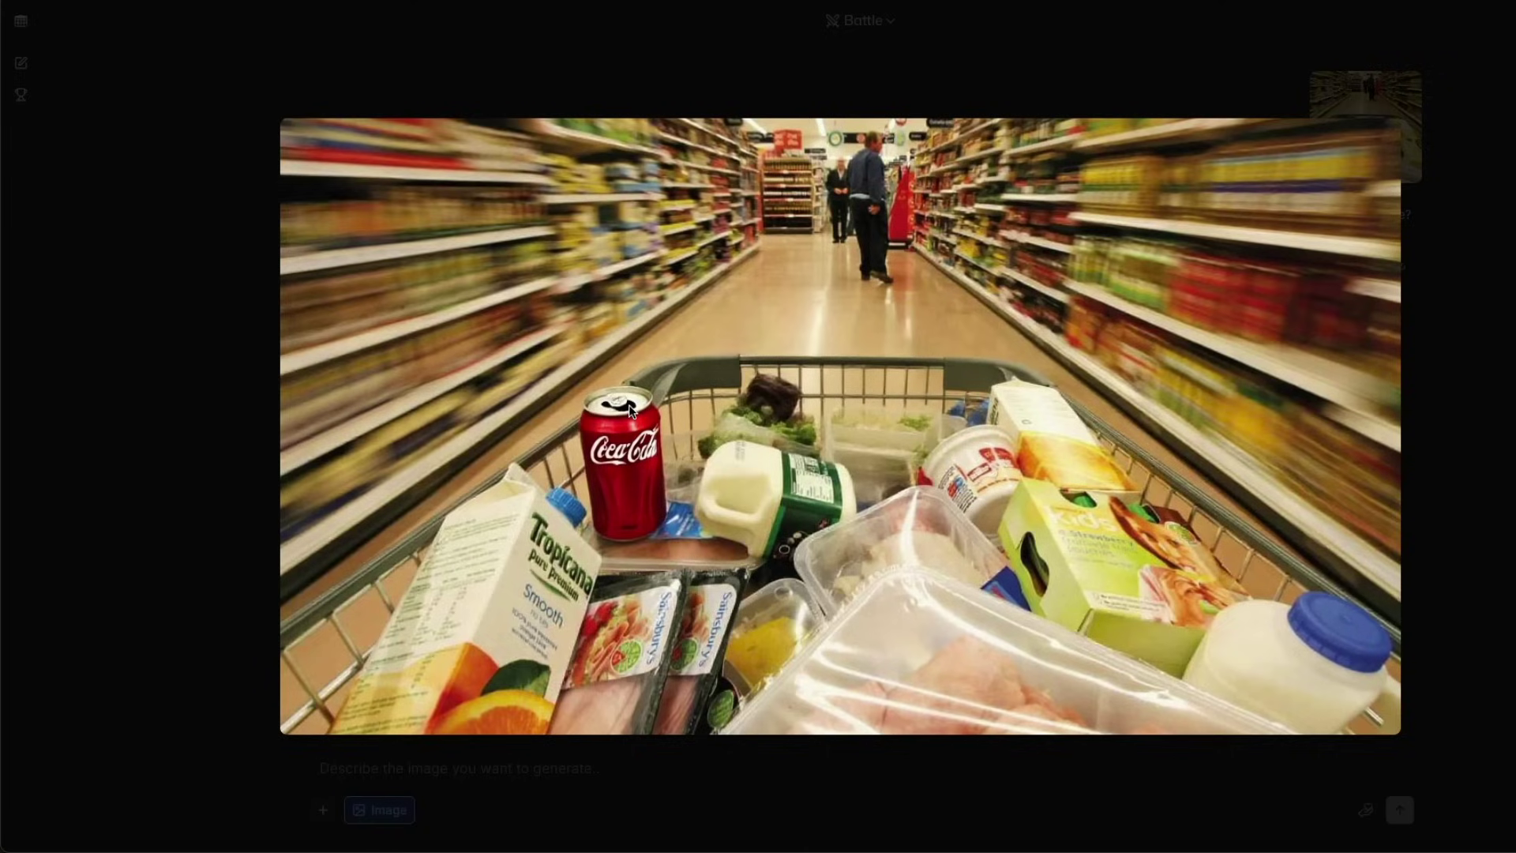
left_click(1411, 394)
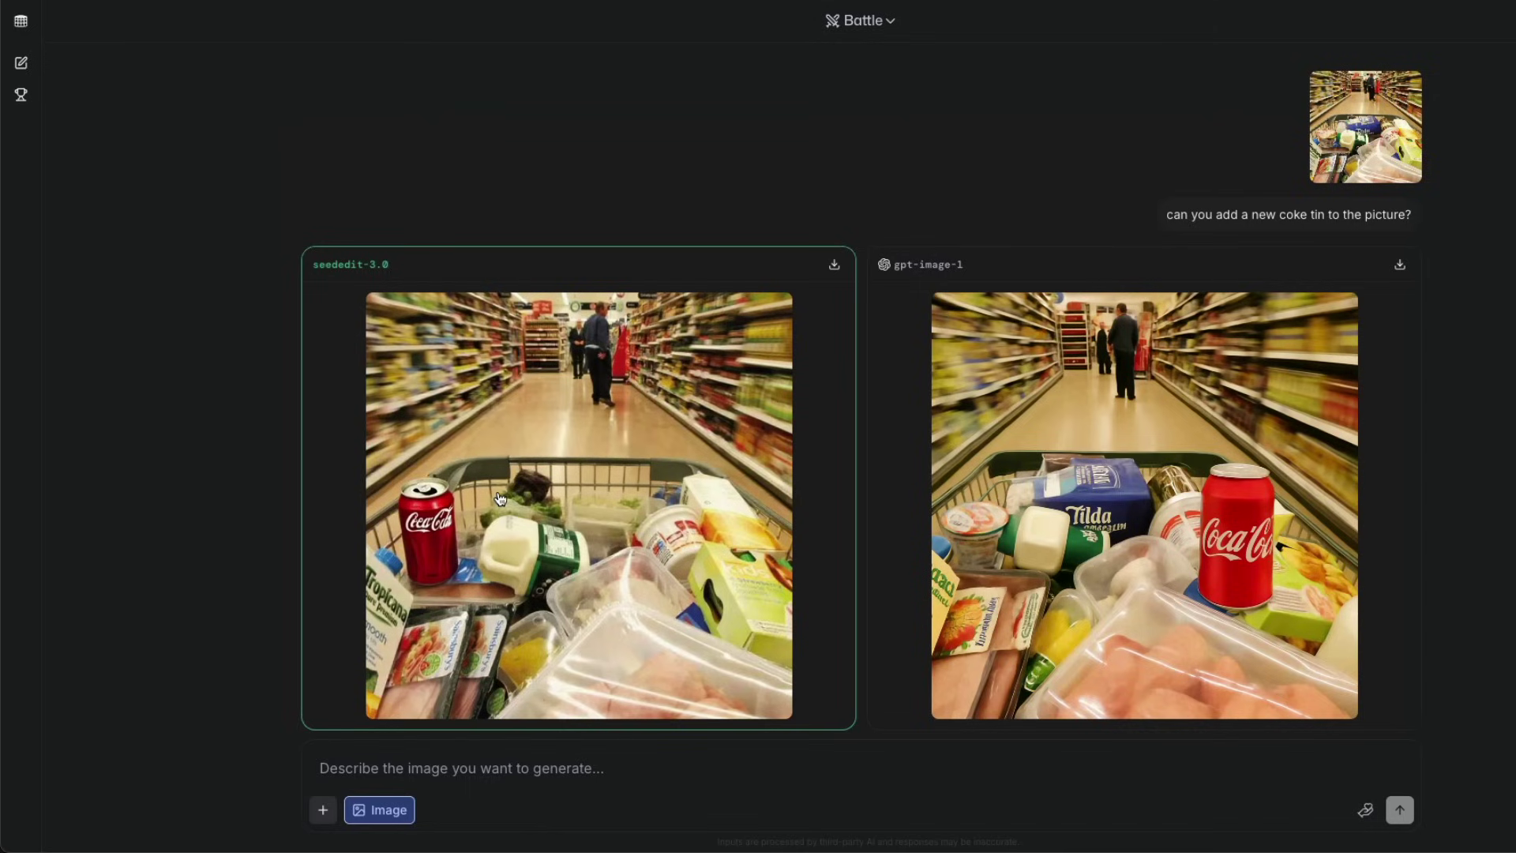
- Examine the gpt-image-1 coke tin edit at full size and close it
left_click(1135, 496)
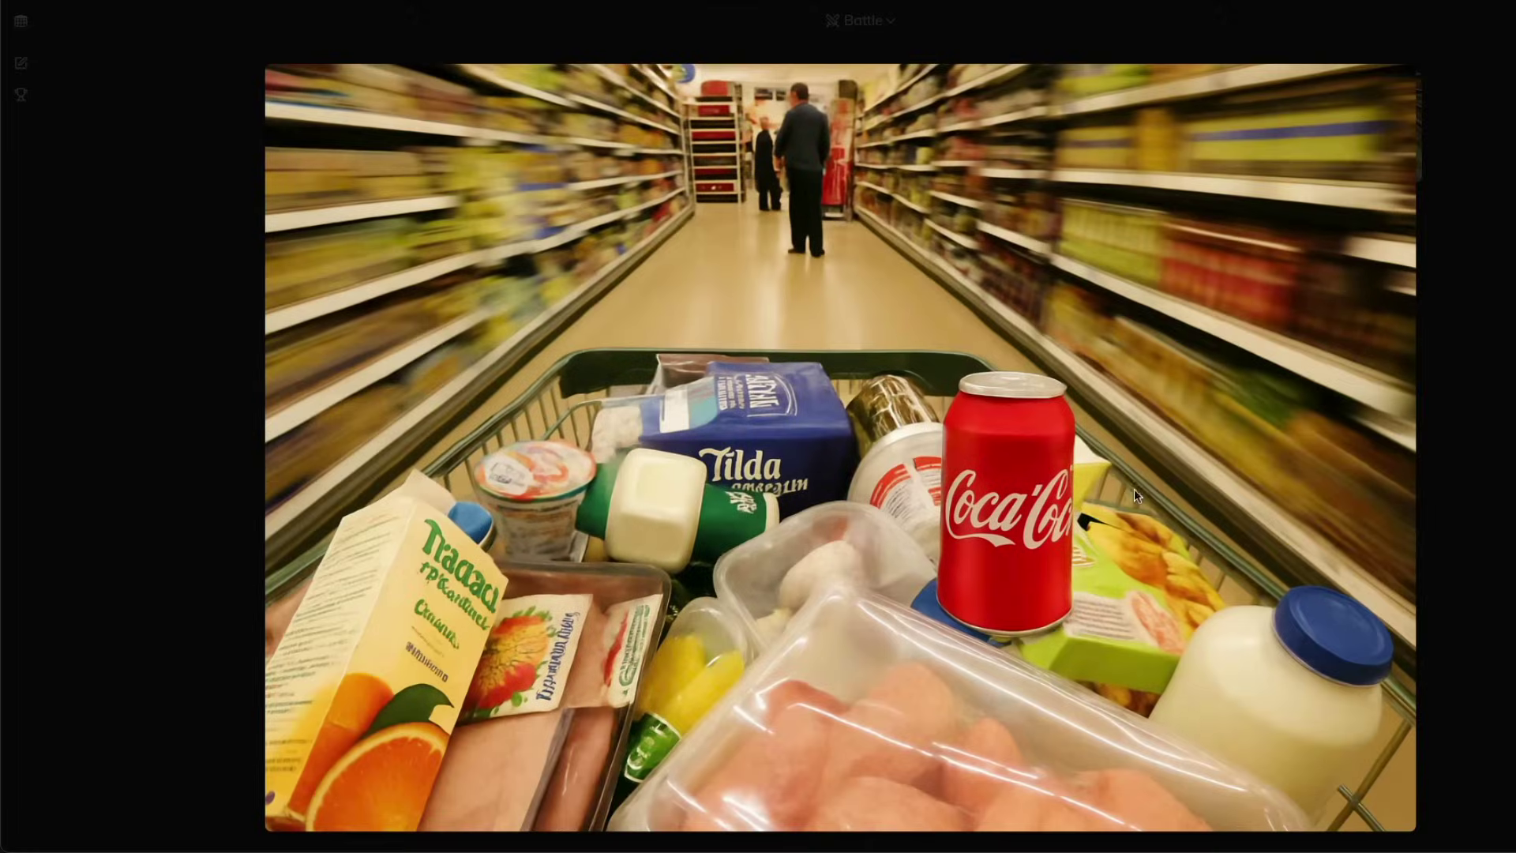
key("Escape")
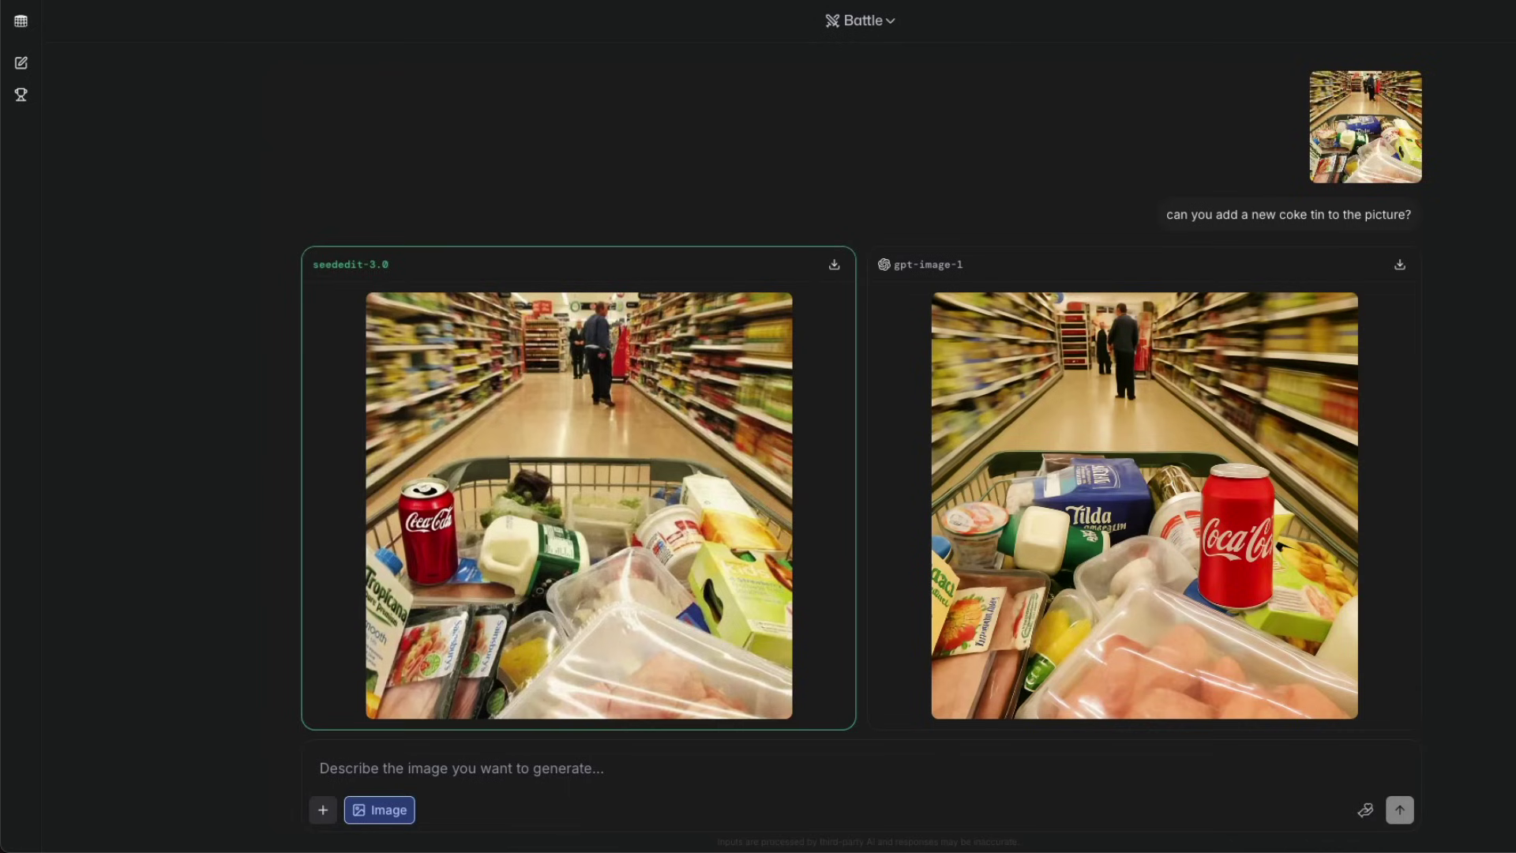
left_click(1246, 564)
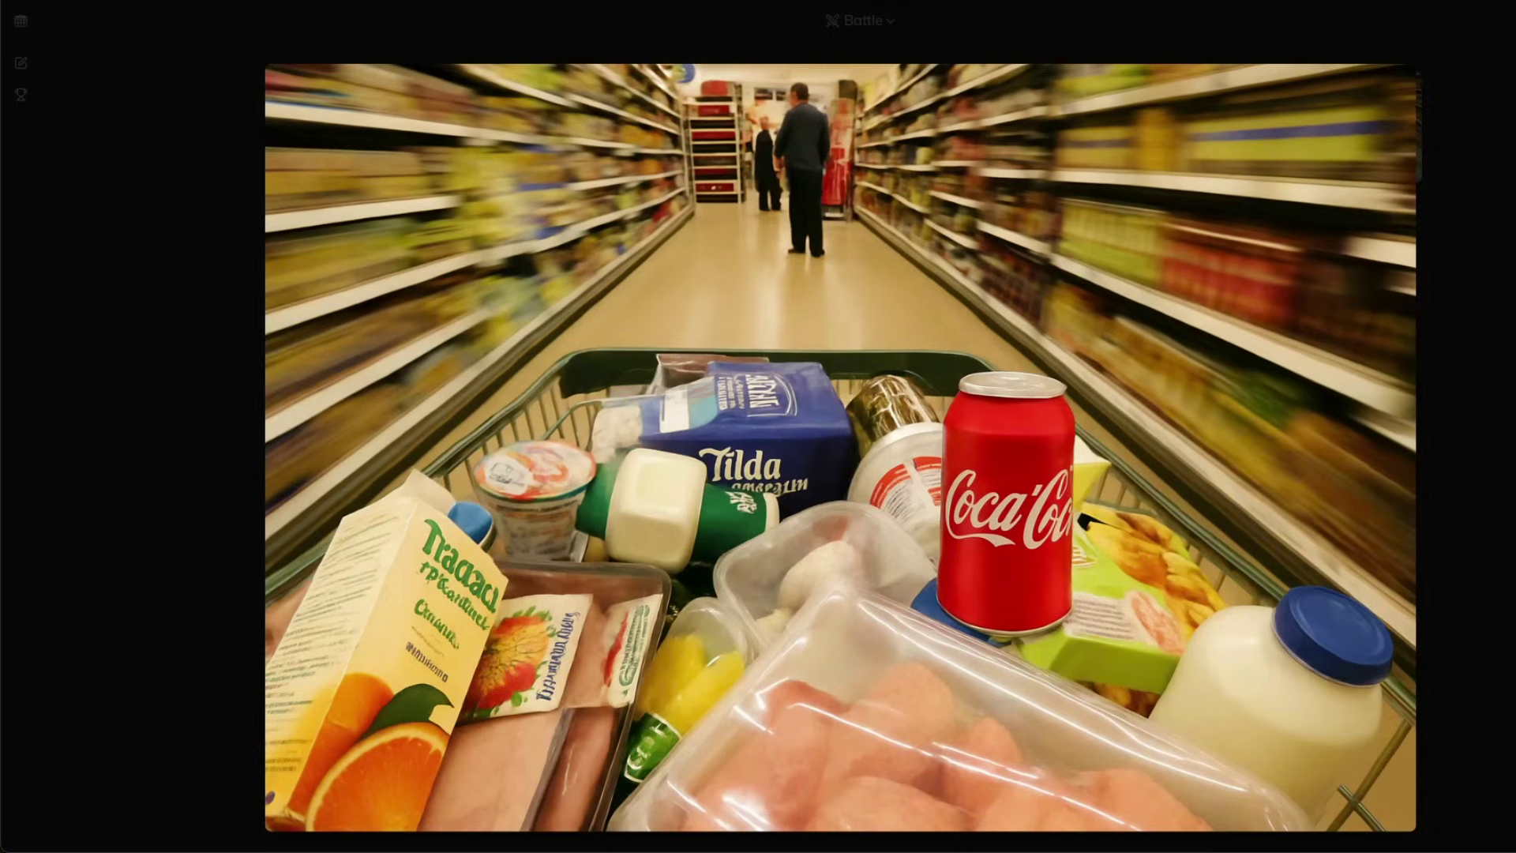
key("Escape")
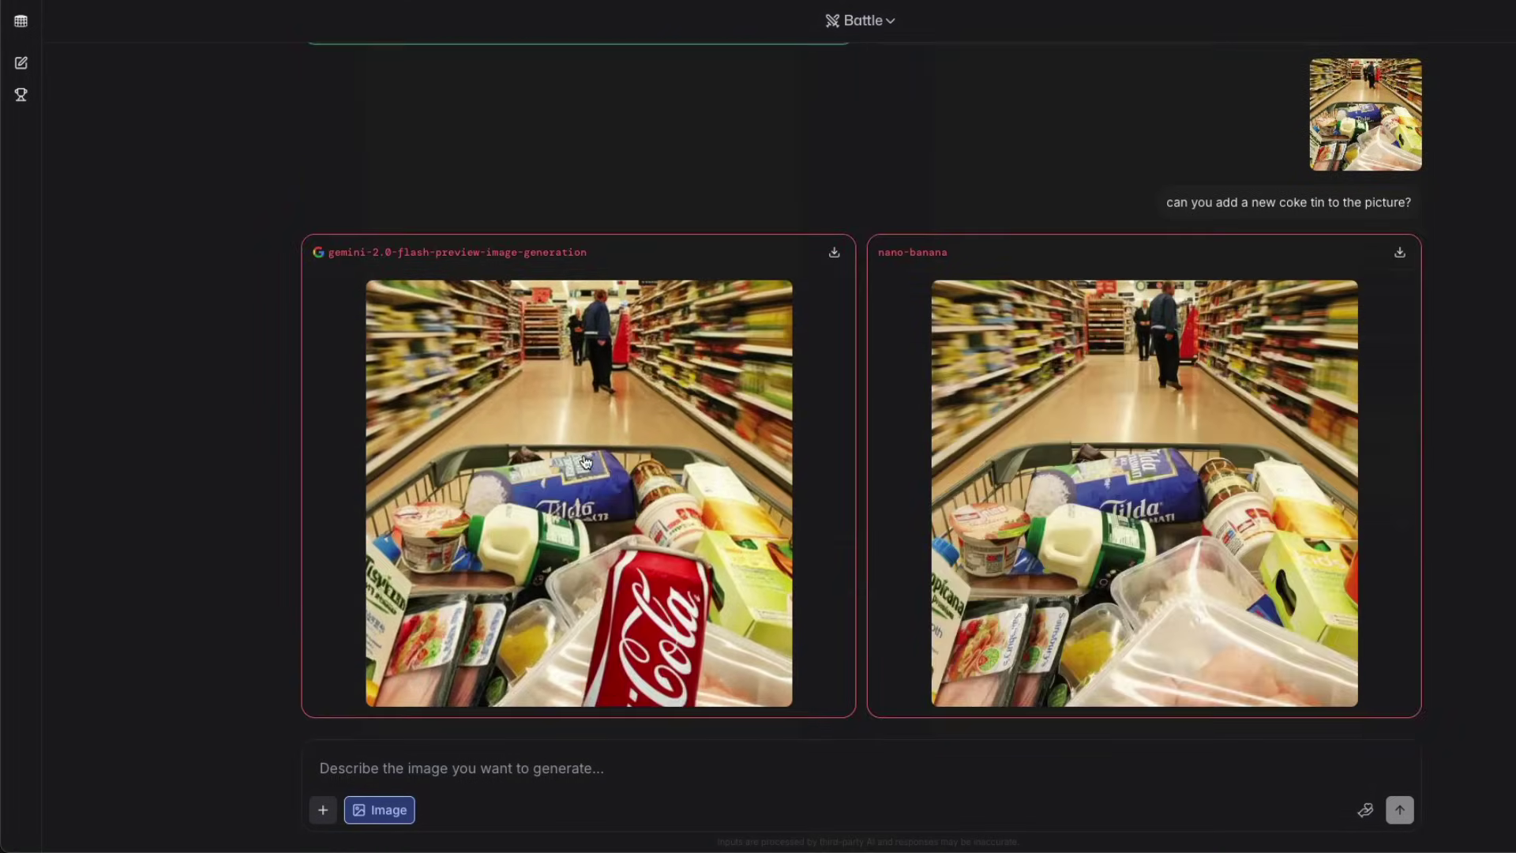
- Enlarge the gemini-2.0-flash-preview-image-generation and nano-banana coke tin edits, and compare them with the first pair of results
left_click(585, 463)
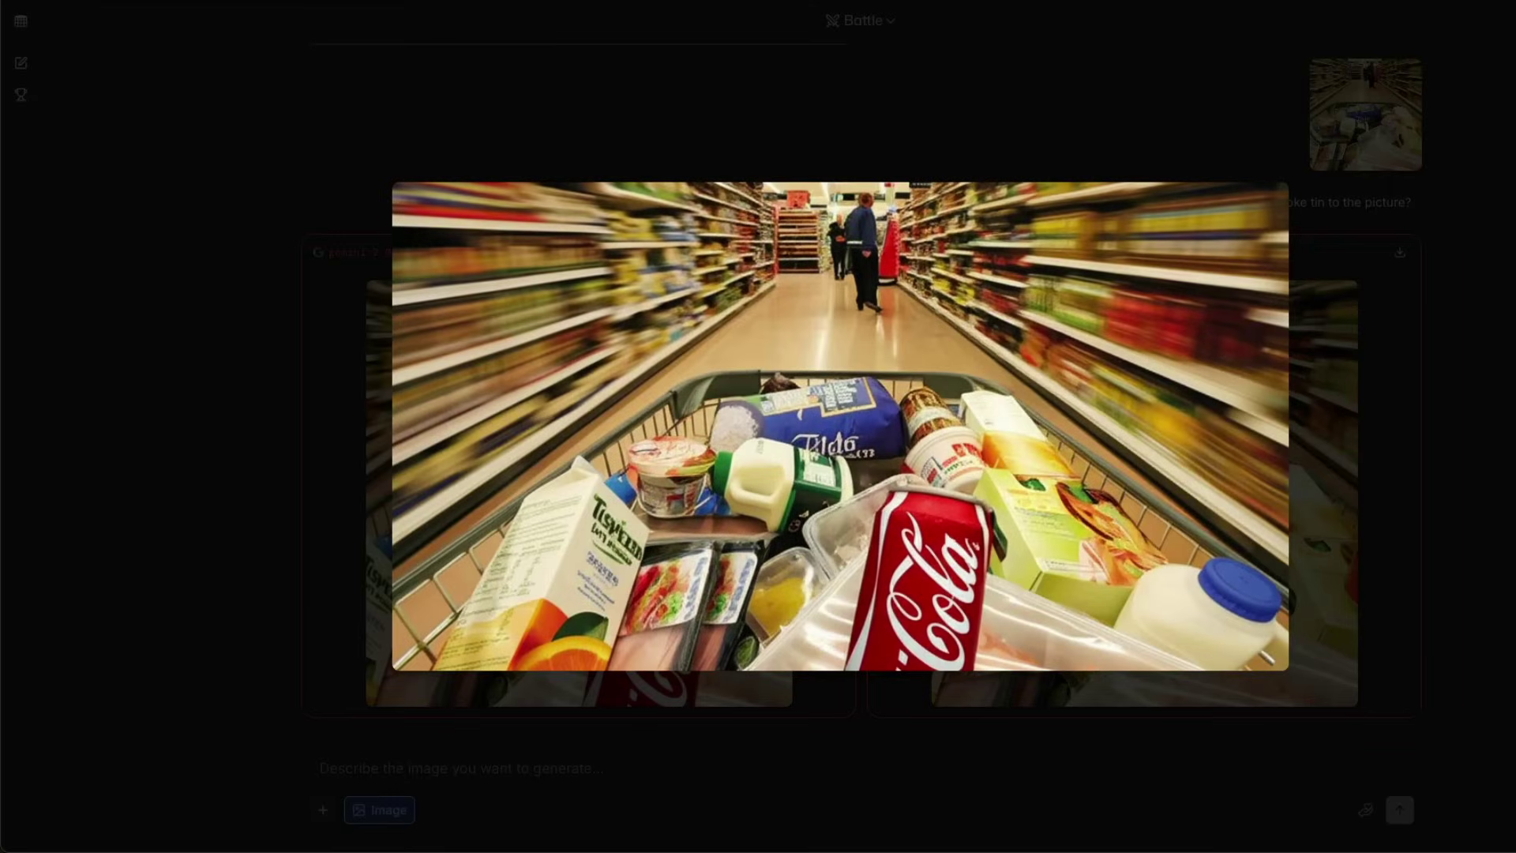
left_click(1482, 436)
left_click(939, 555)
left_click(1224, 437)
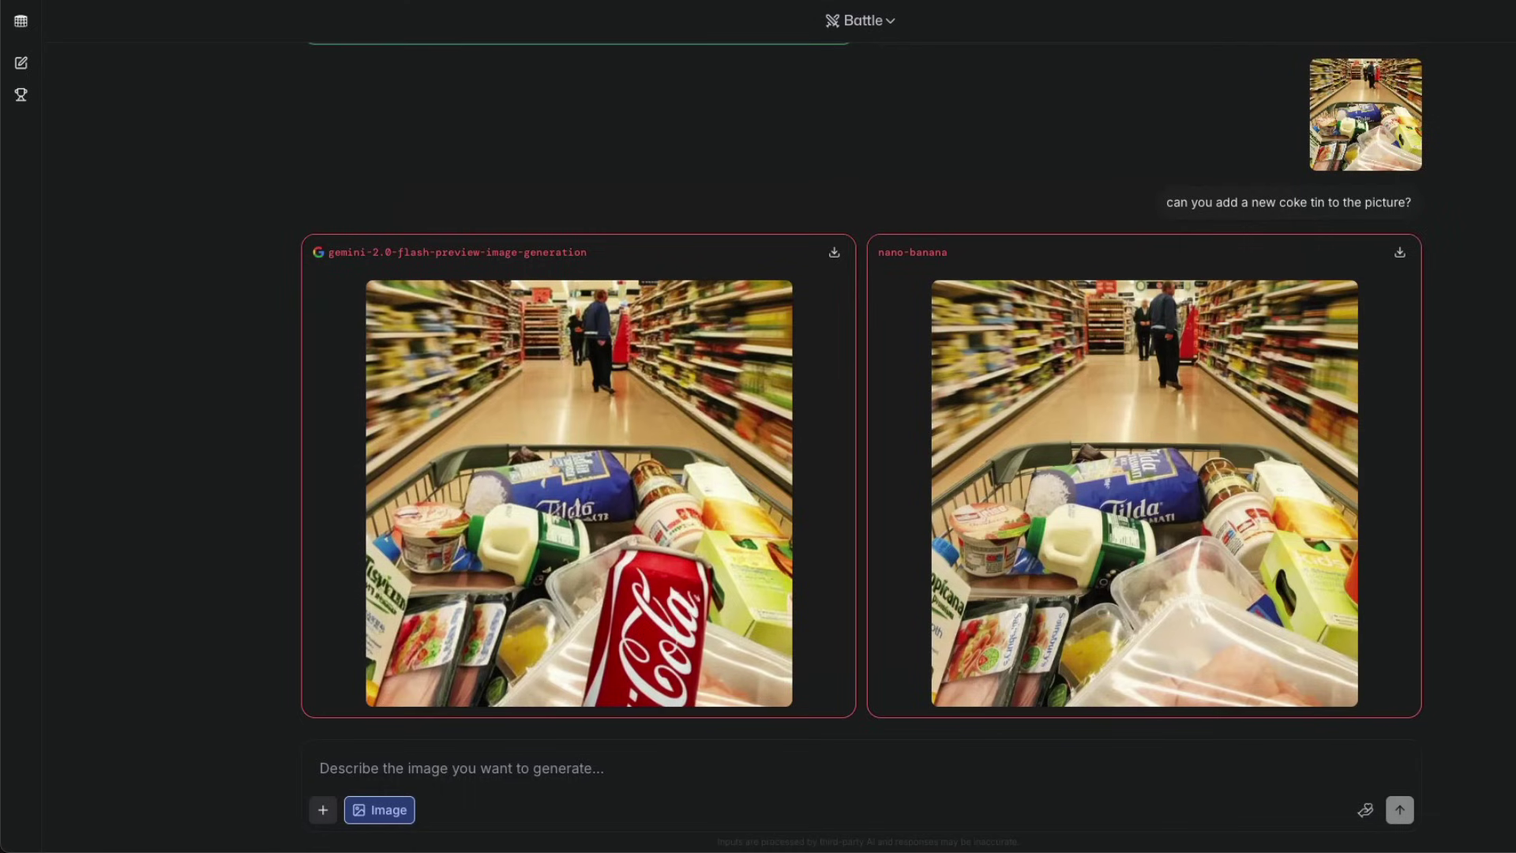
left_click(1225, 437)
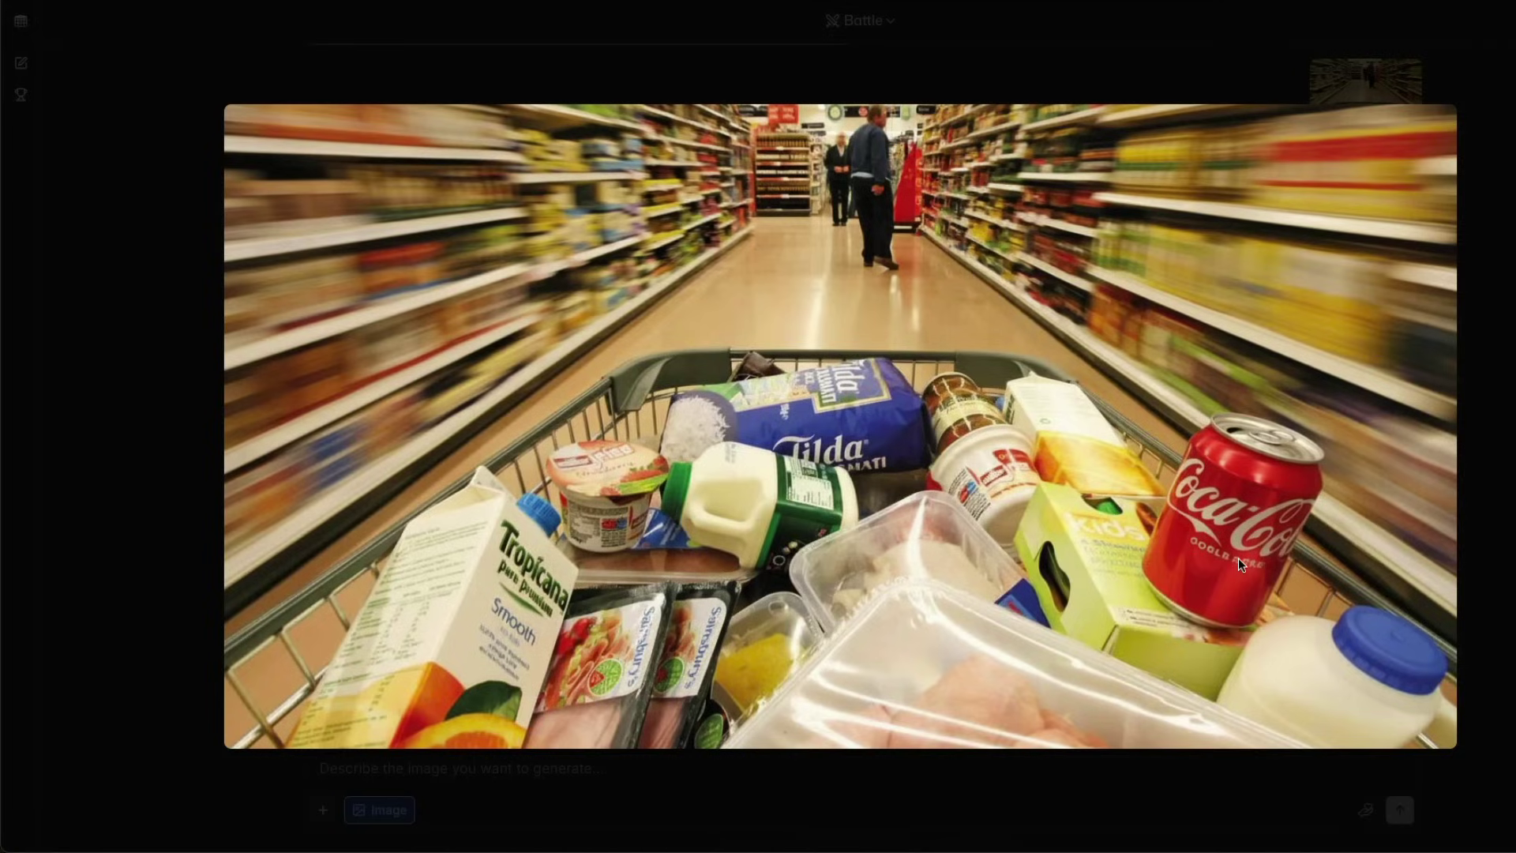
left_click(1468, 387)
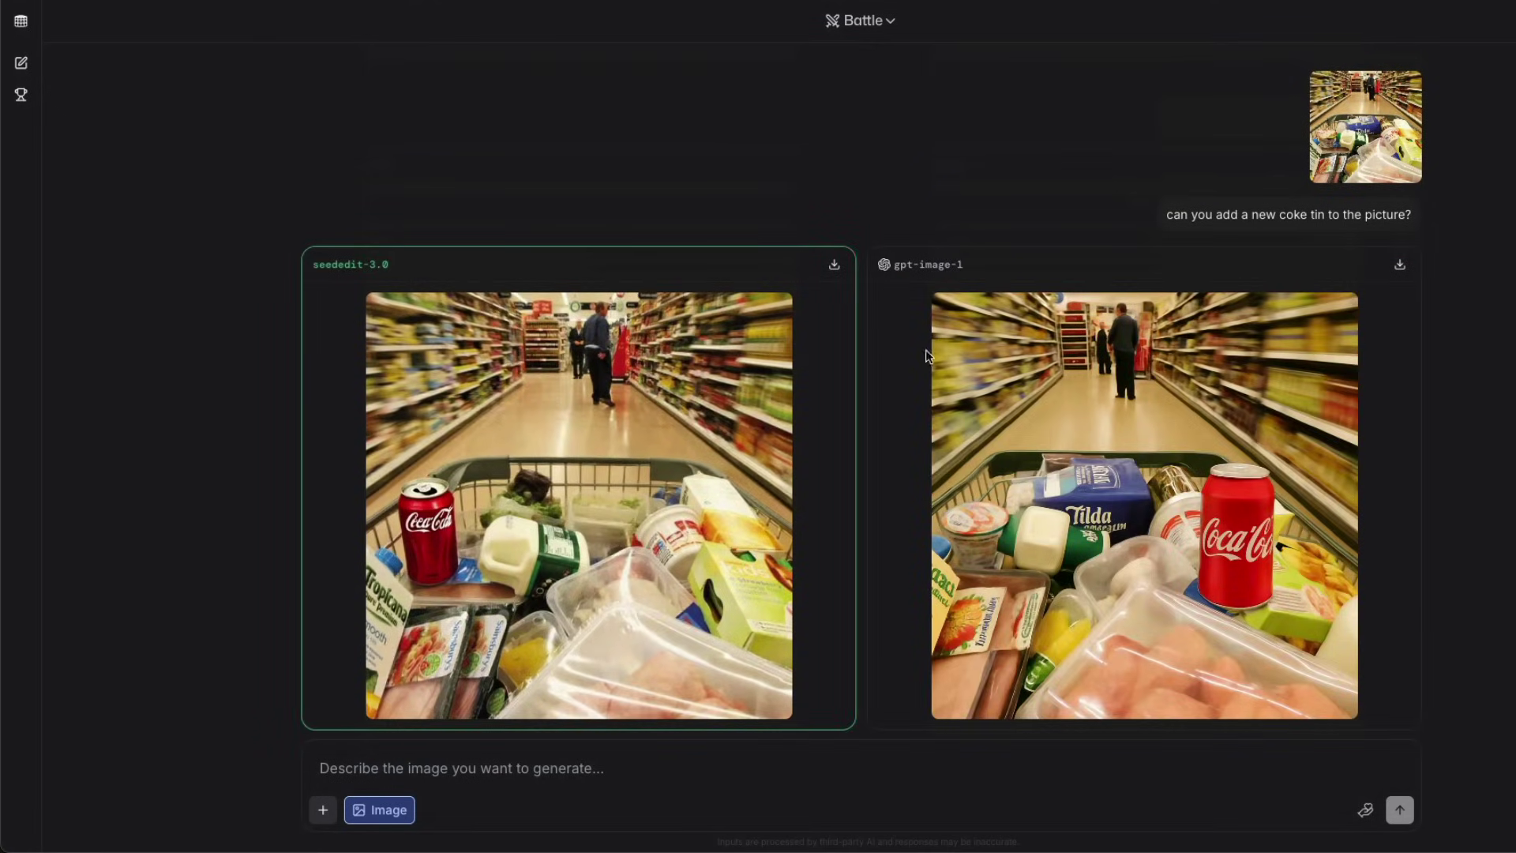
scroll(925, 375, "down", 8)
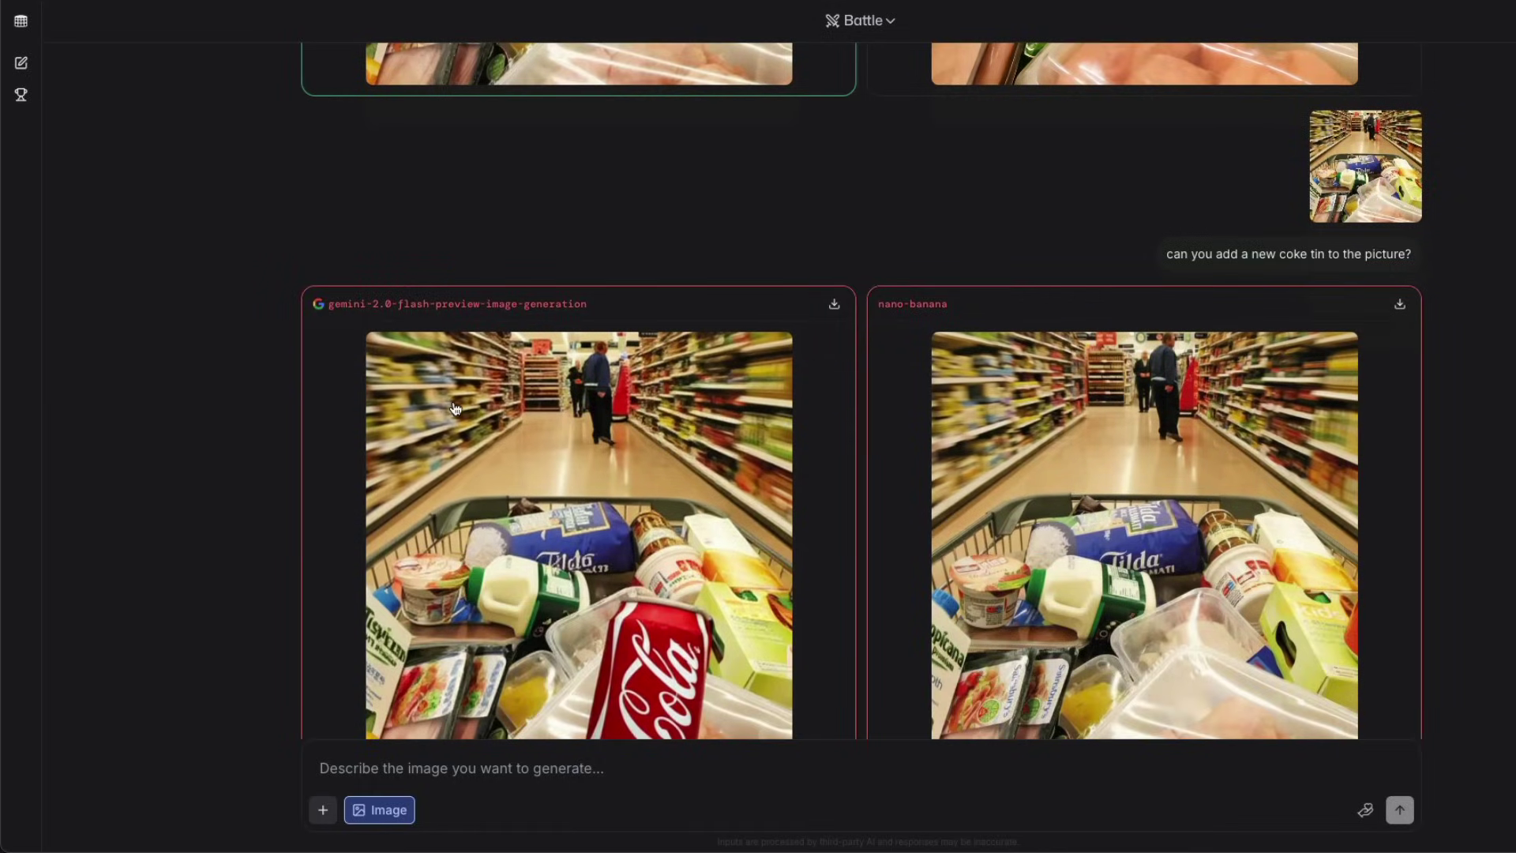
scroll(1295, 474, "down", 1)
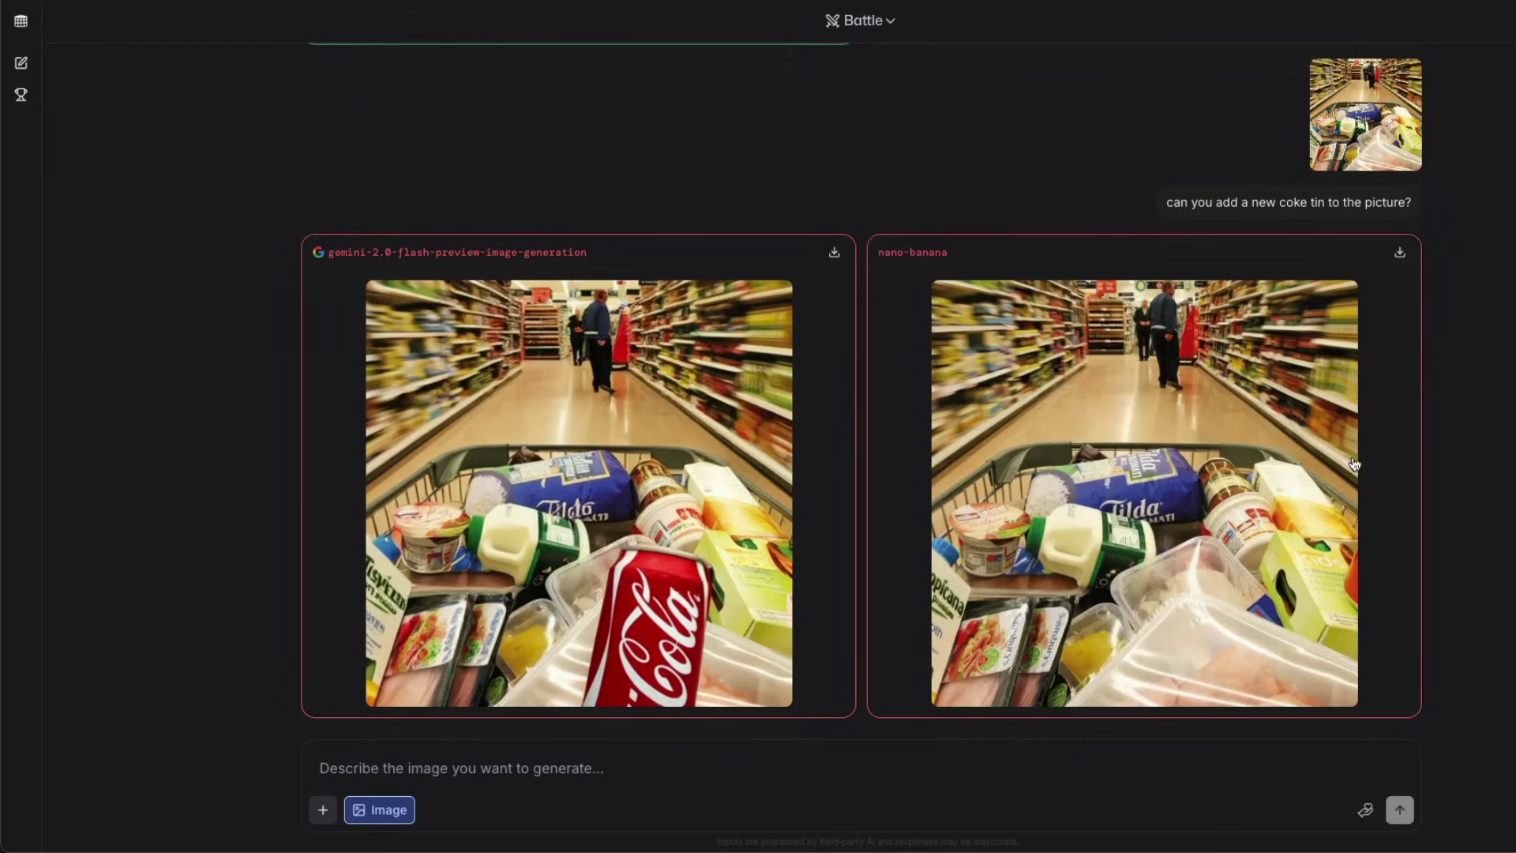
- Start a new Battle chat with image generation mode enabled
left_click(21, 64)
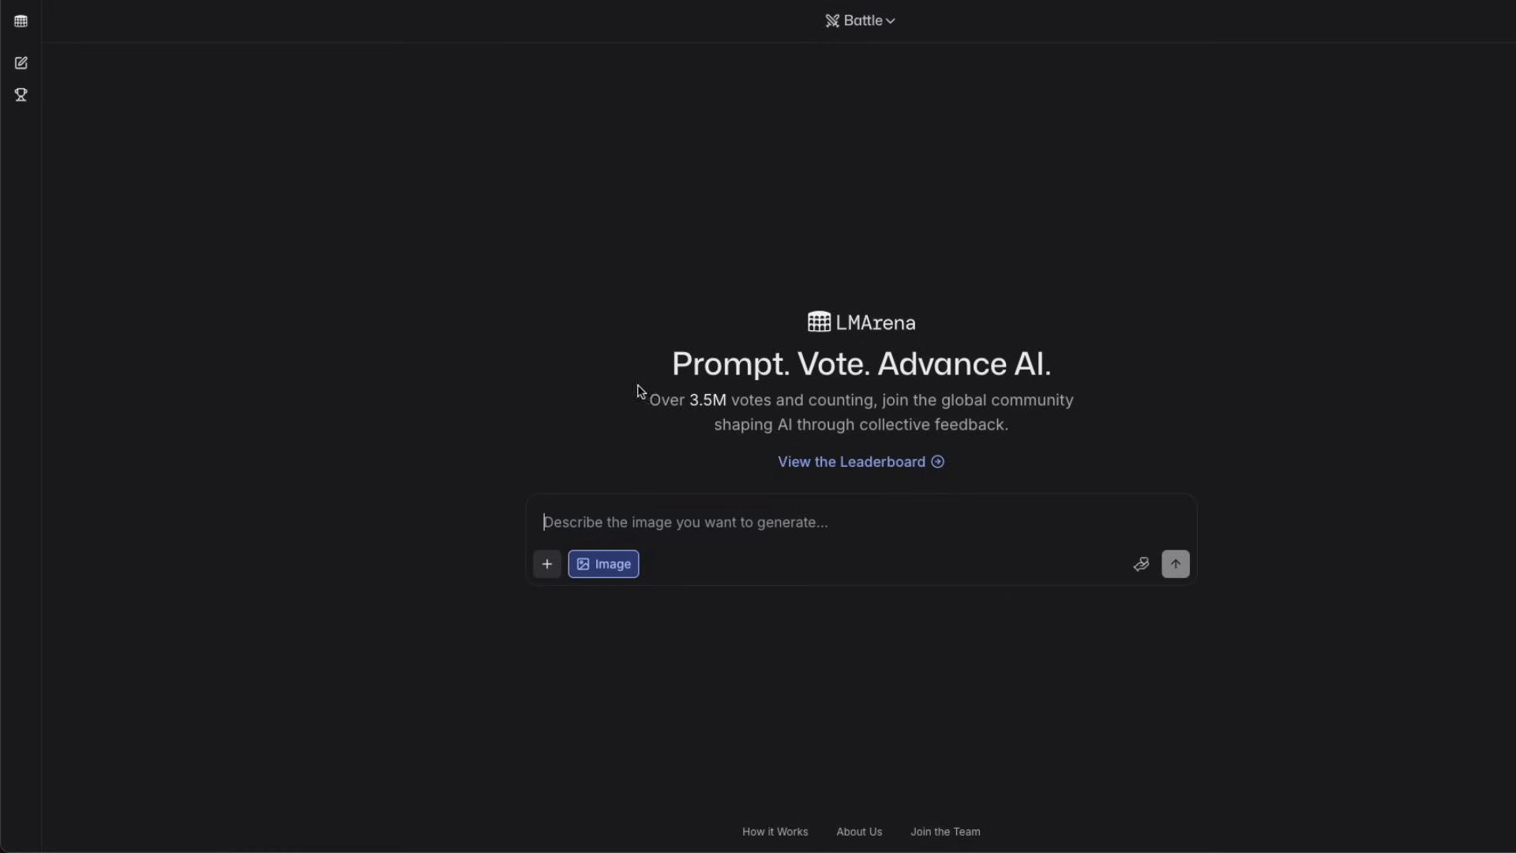
left_click(612, 568)
left_click(617, 564)
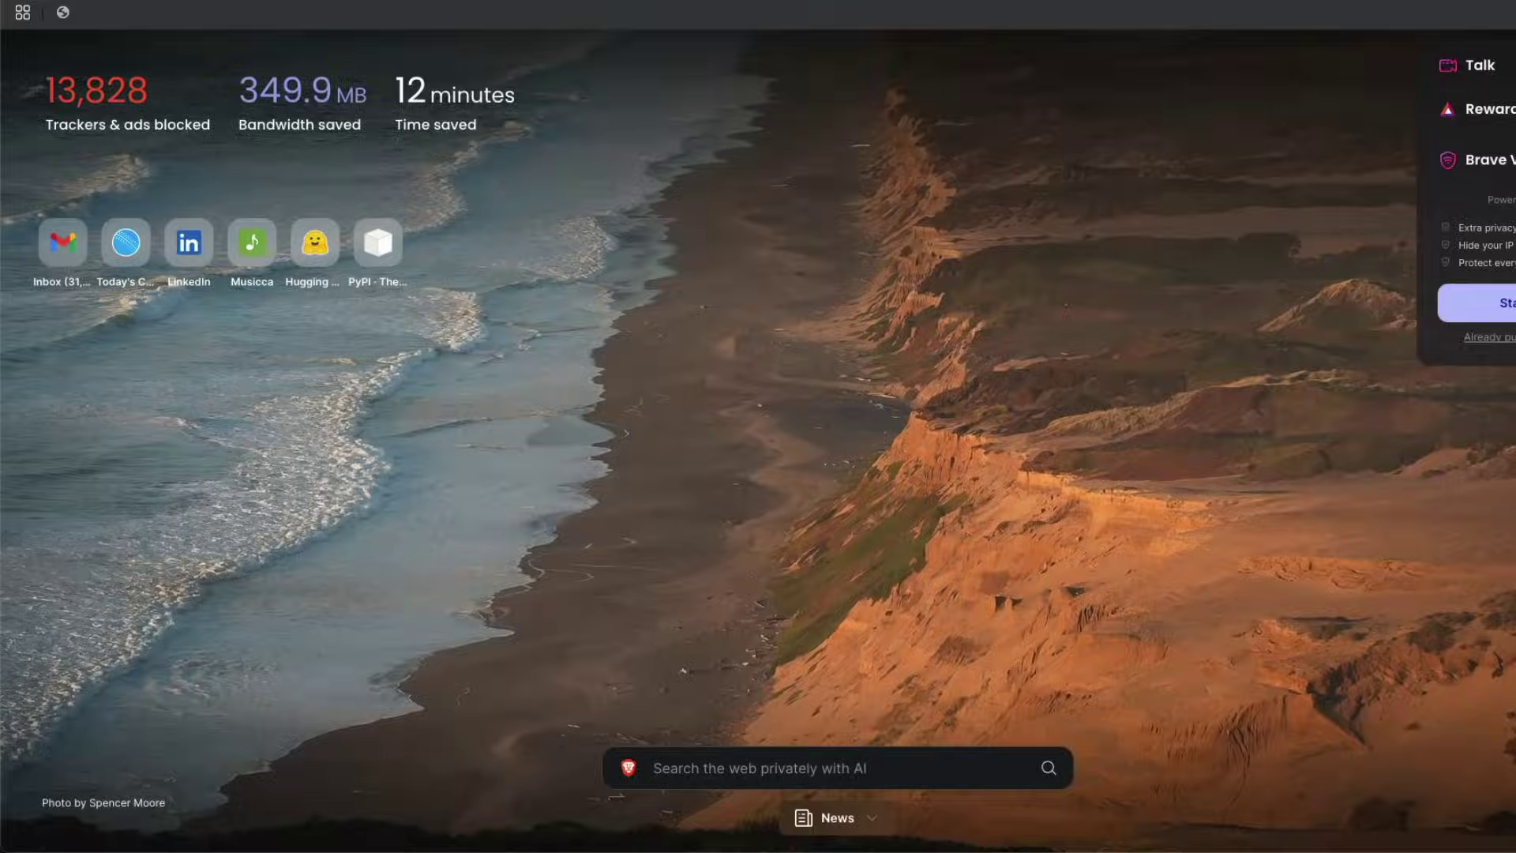
- Search images.google.com for "sam altman" and copy the Fortune photo of him in a brown sweater before the OpenAI sign
type("images.google.com")
key("Return")
type("salm altman")
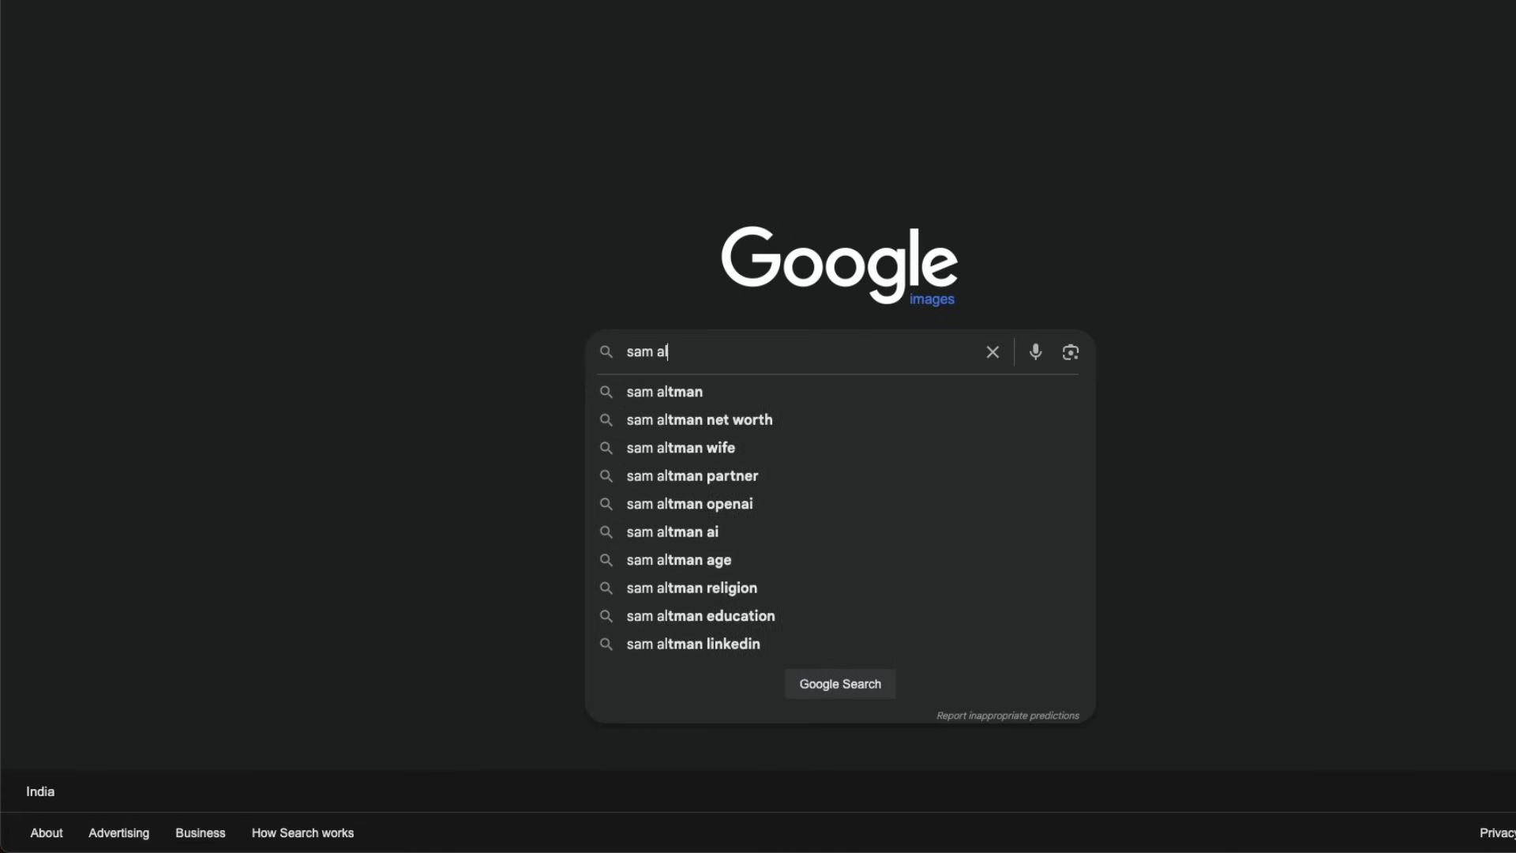
key("Return")
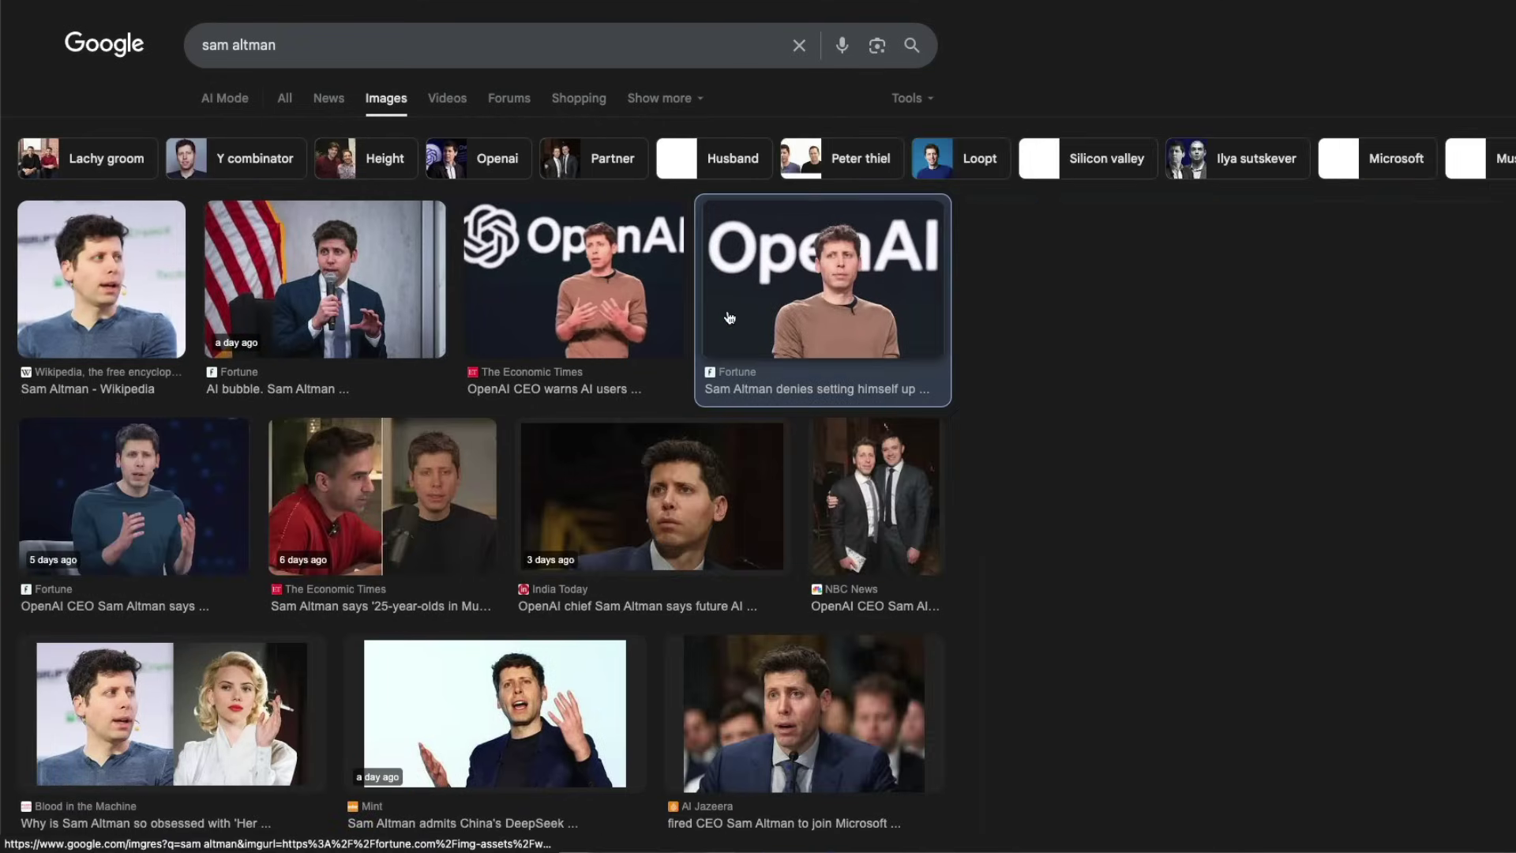
left_click(730, 317)
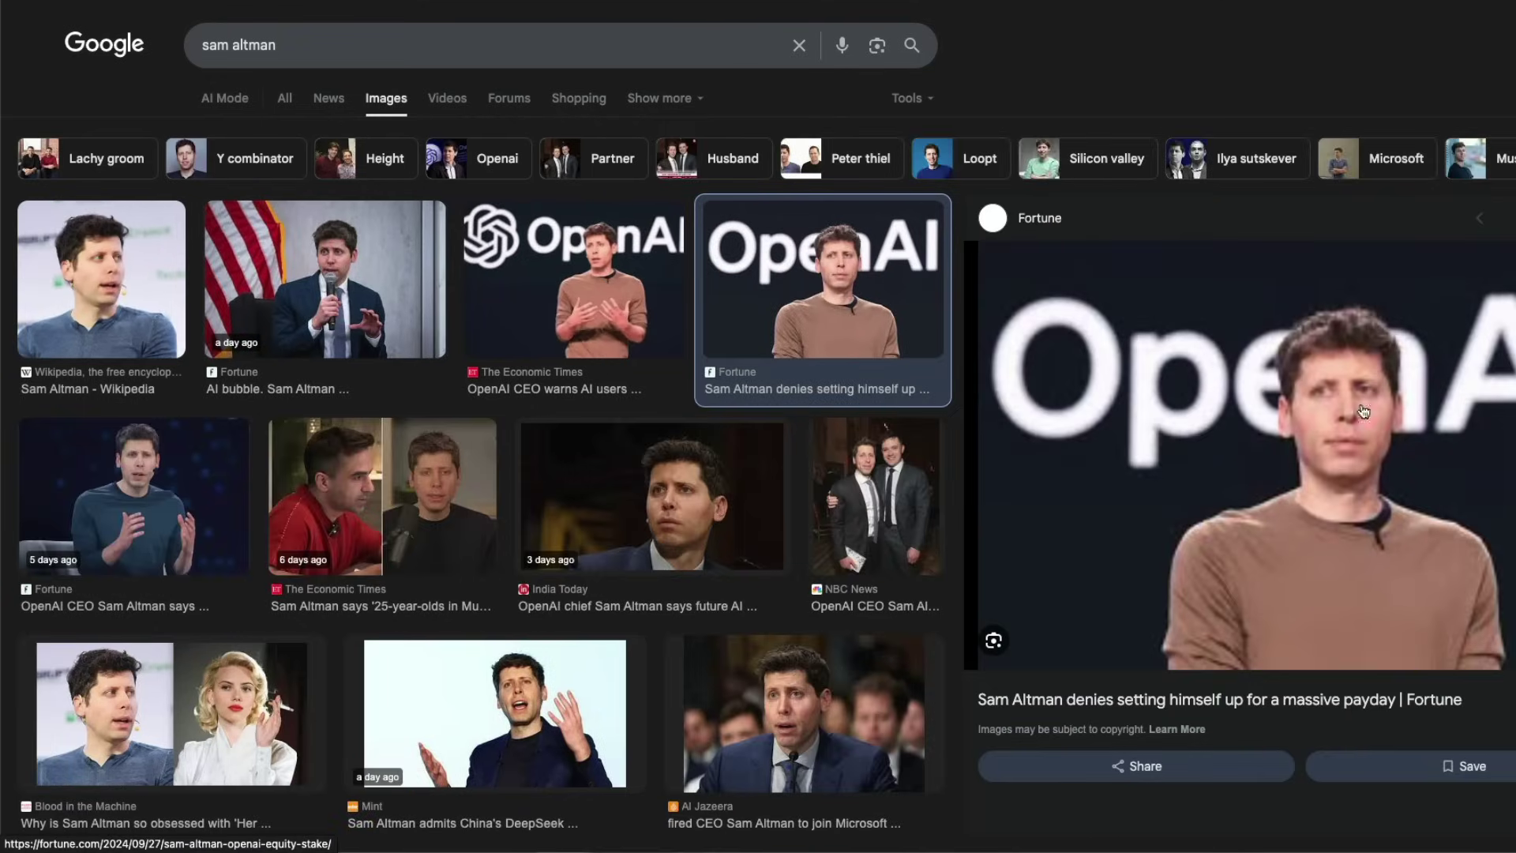
right_click(1340, 579)
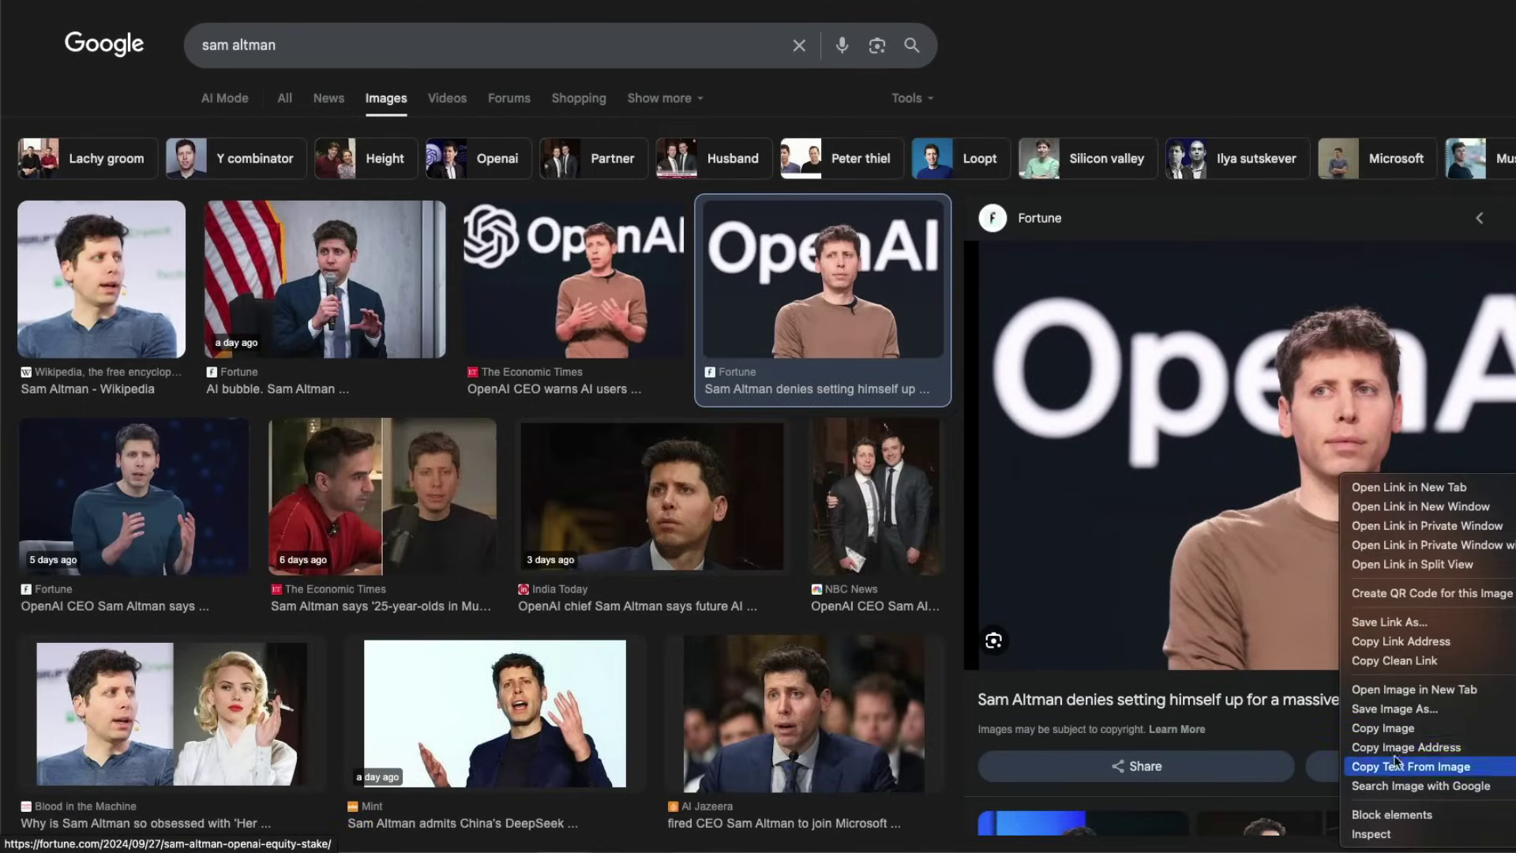
left_click(1395, 709)
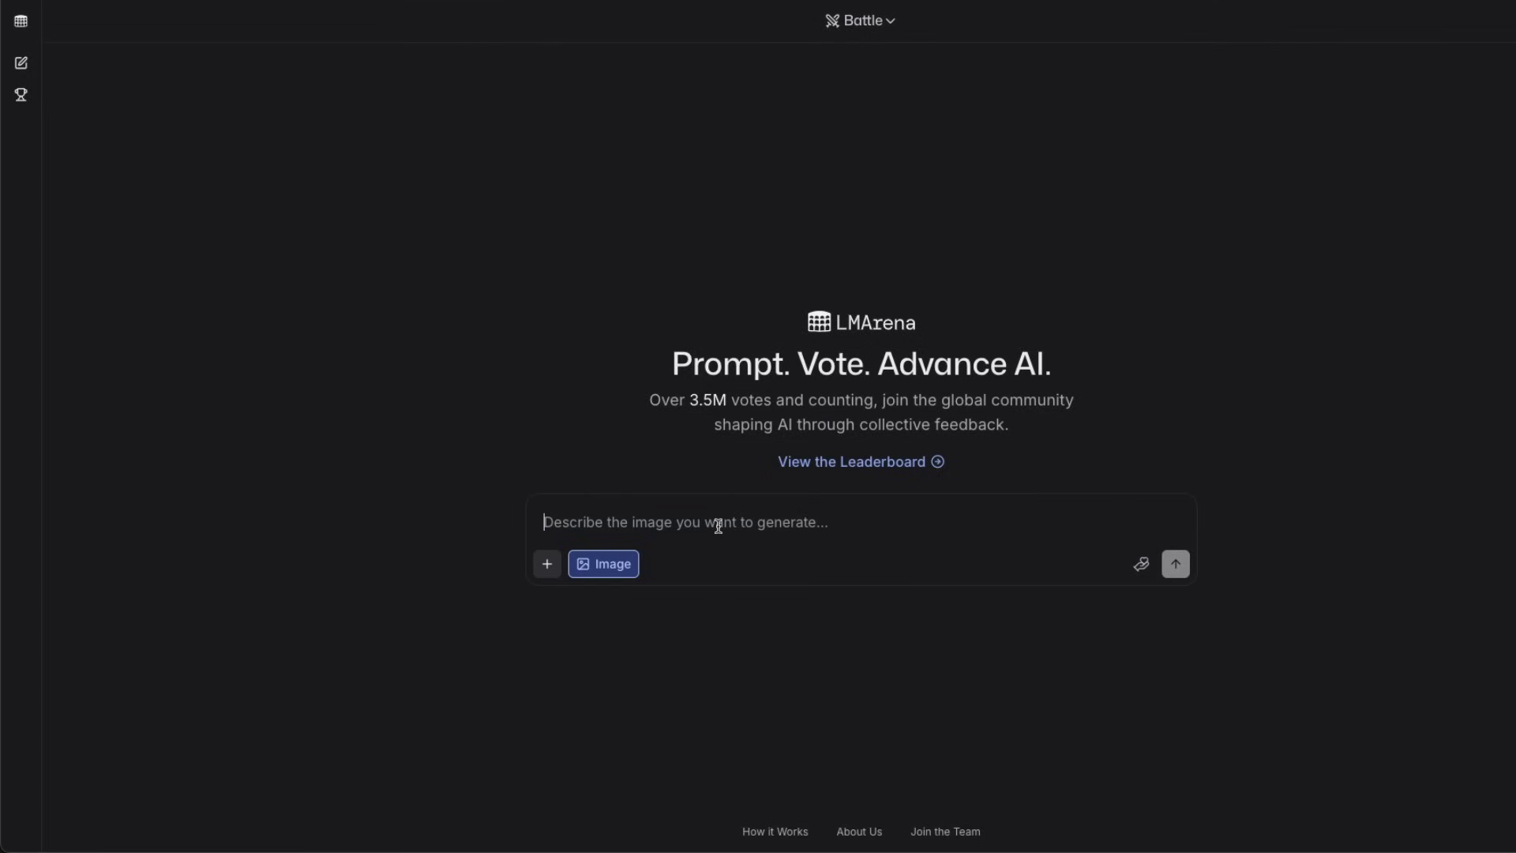
- Attach the copied photo in LMArena and submit "create a wide 16:9 thumbnail where this man shows the glowing door with indian flag on it"
key("ctrl+v")
type("create a ")
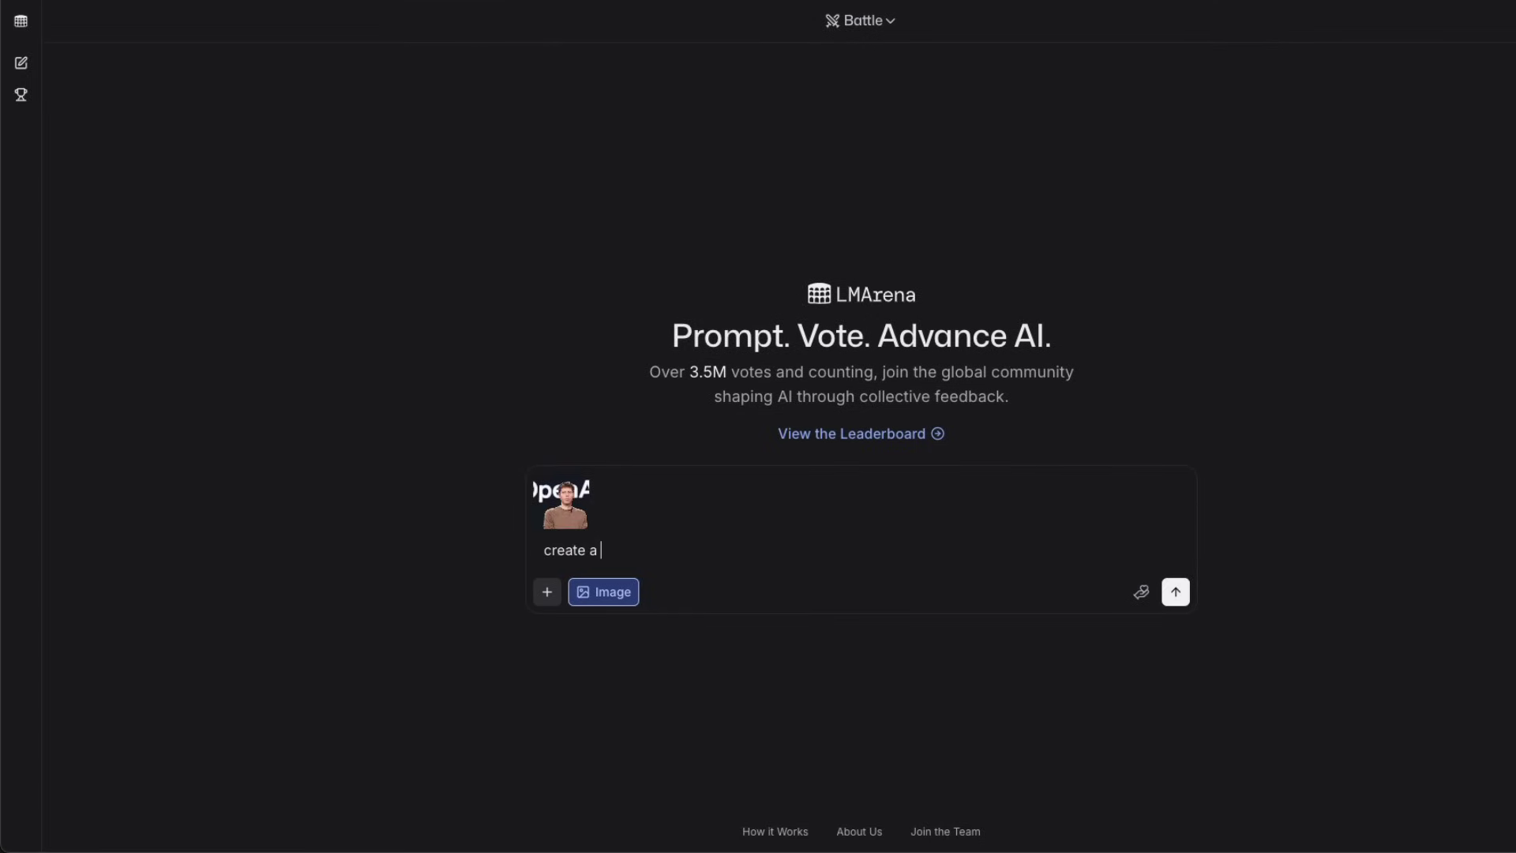
type("wide 16:9 thumbnail where this m")
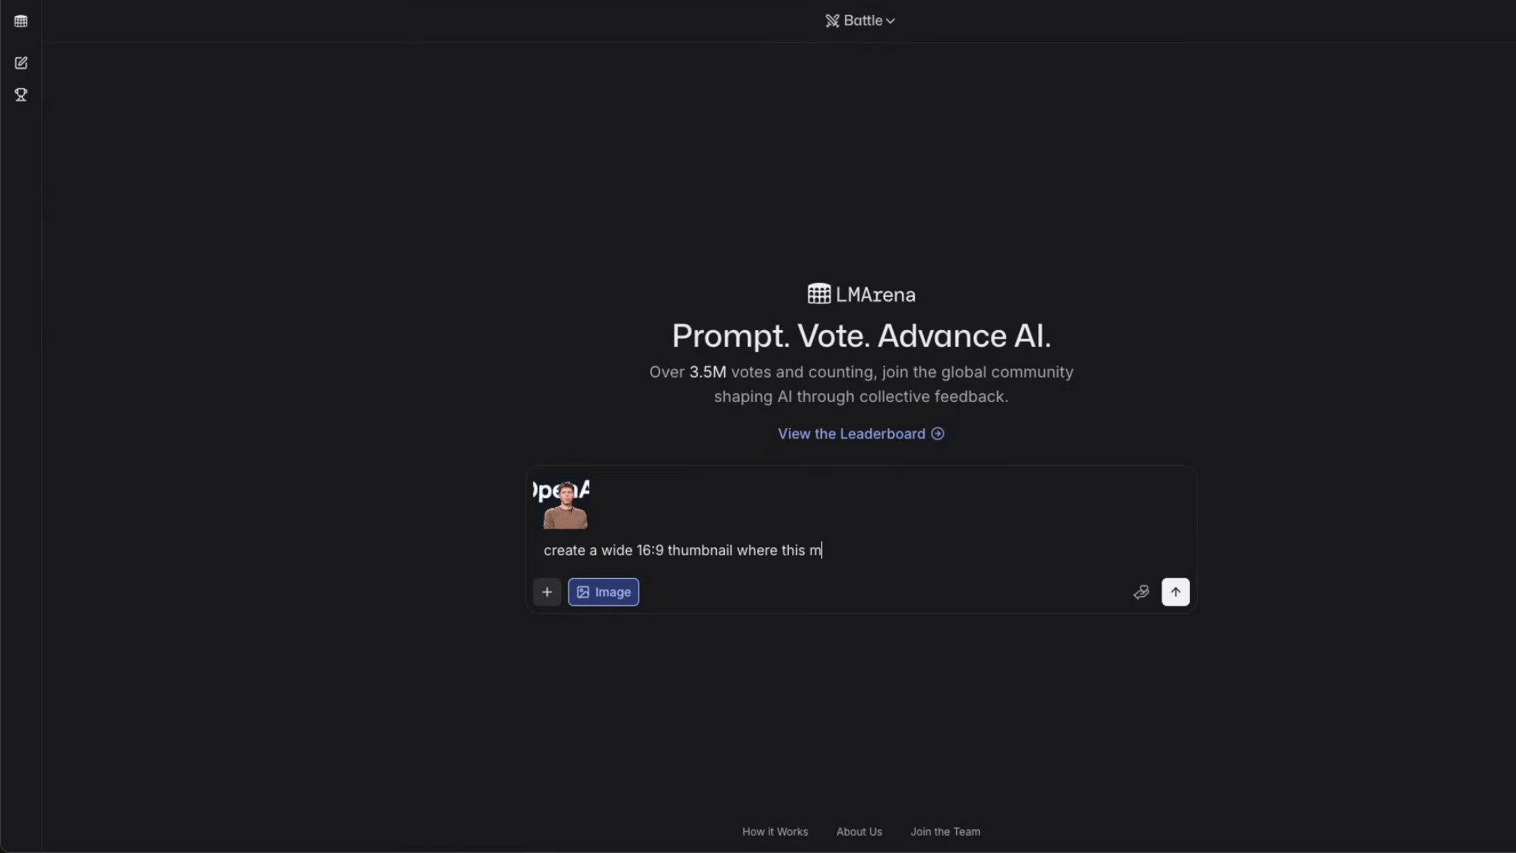
type("an shows the glowing door w")
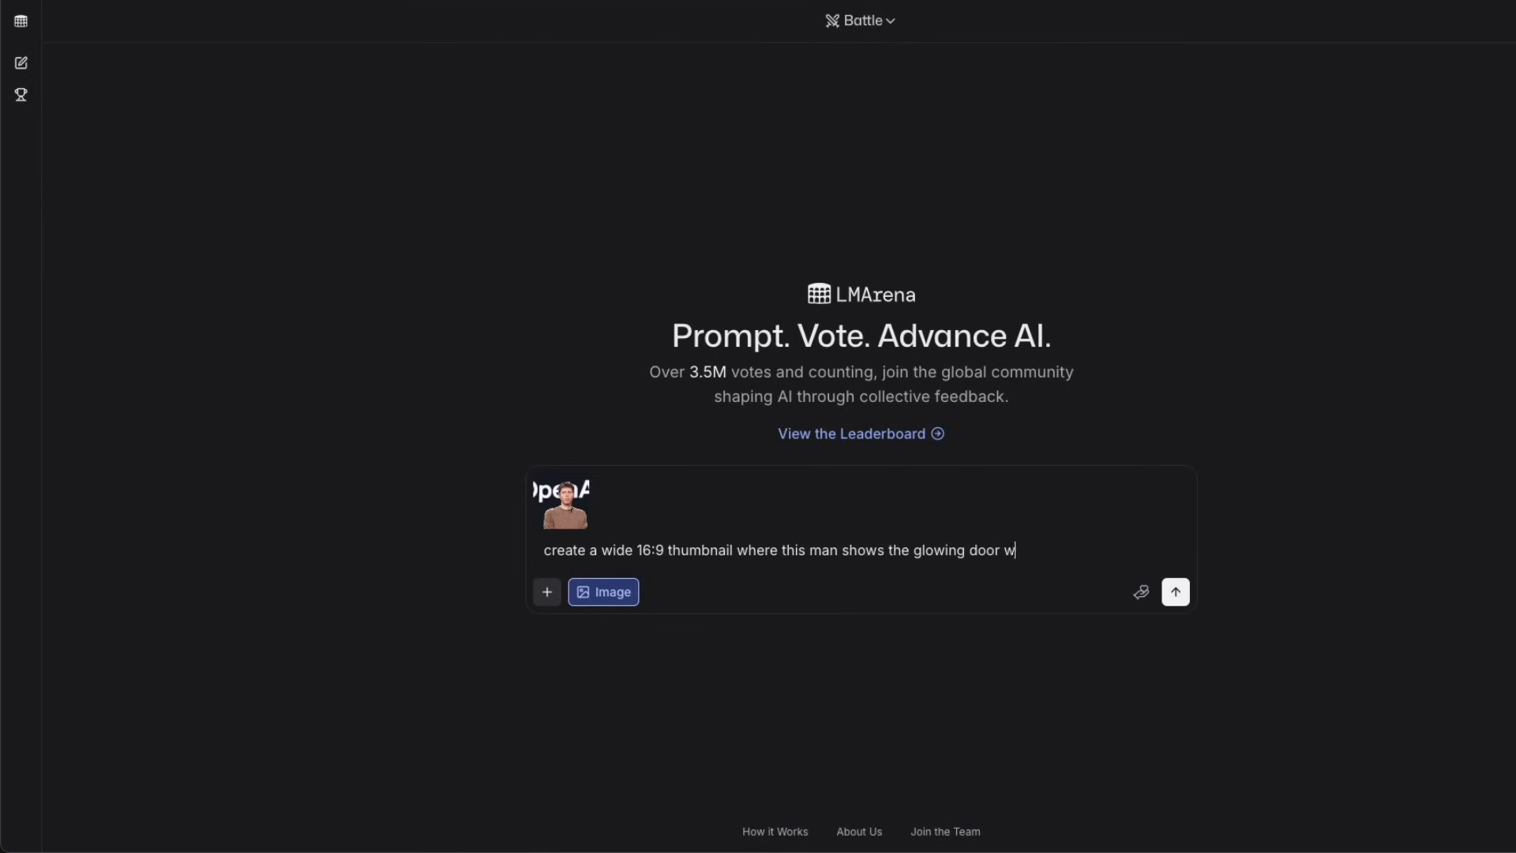
type("ith indian flag on it - it's")
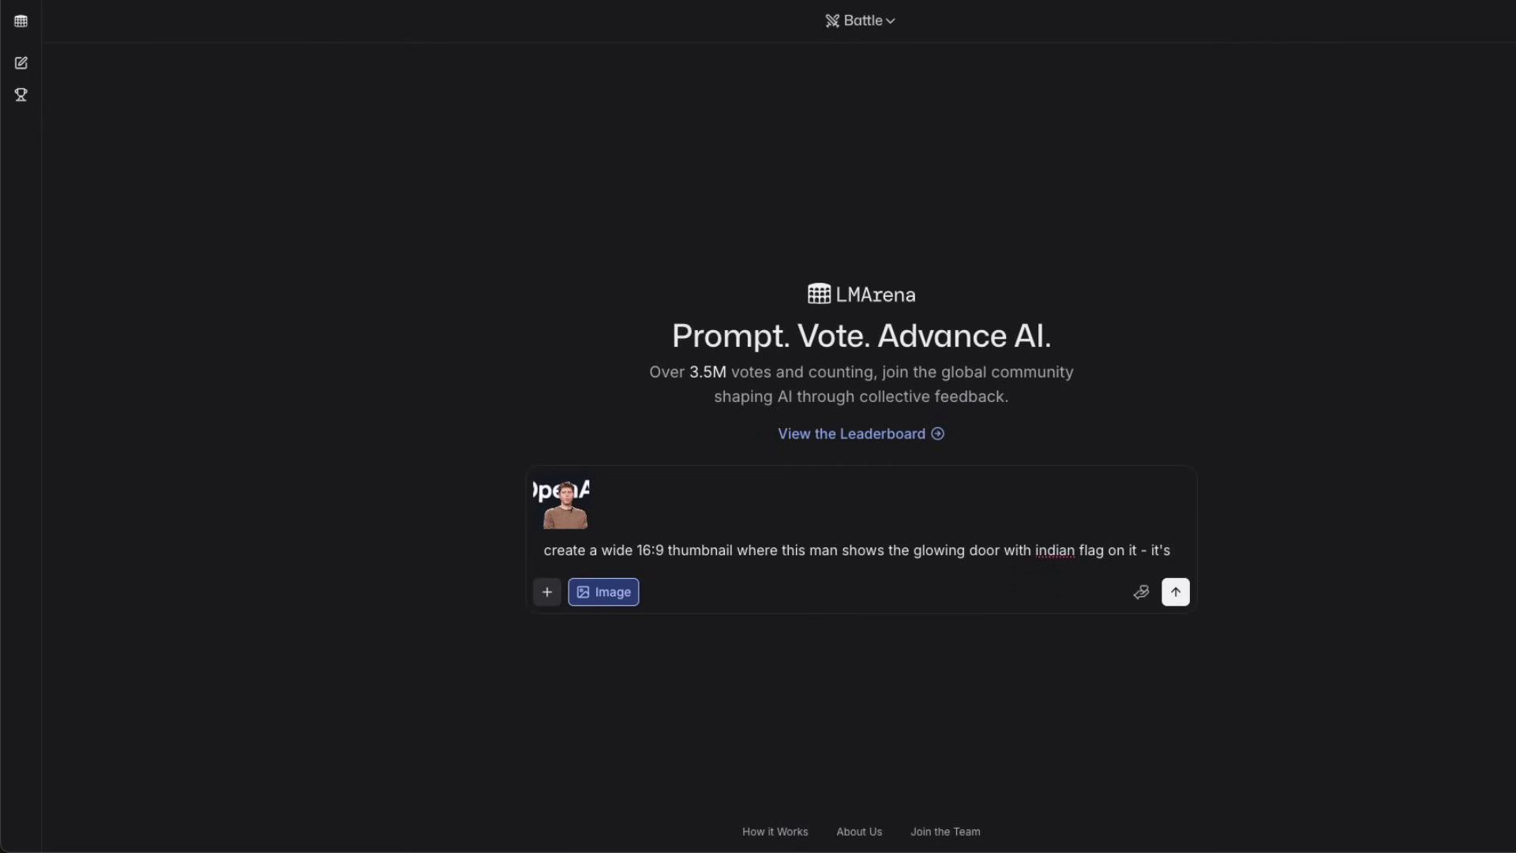
key("BackSpace")
key("BackSpace")
key("BackSpace")
left_click(1175, 592)
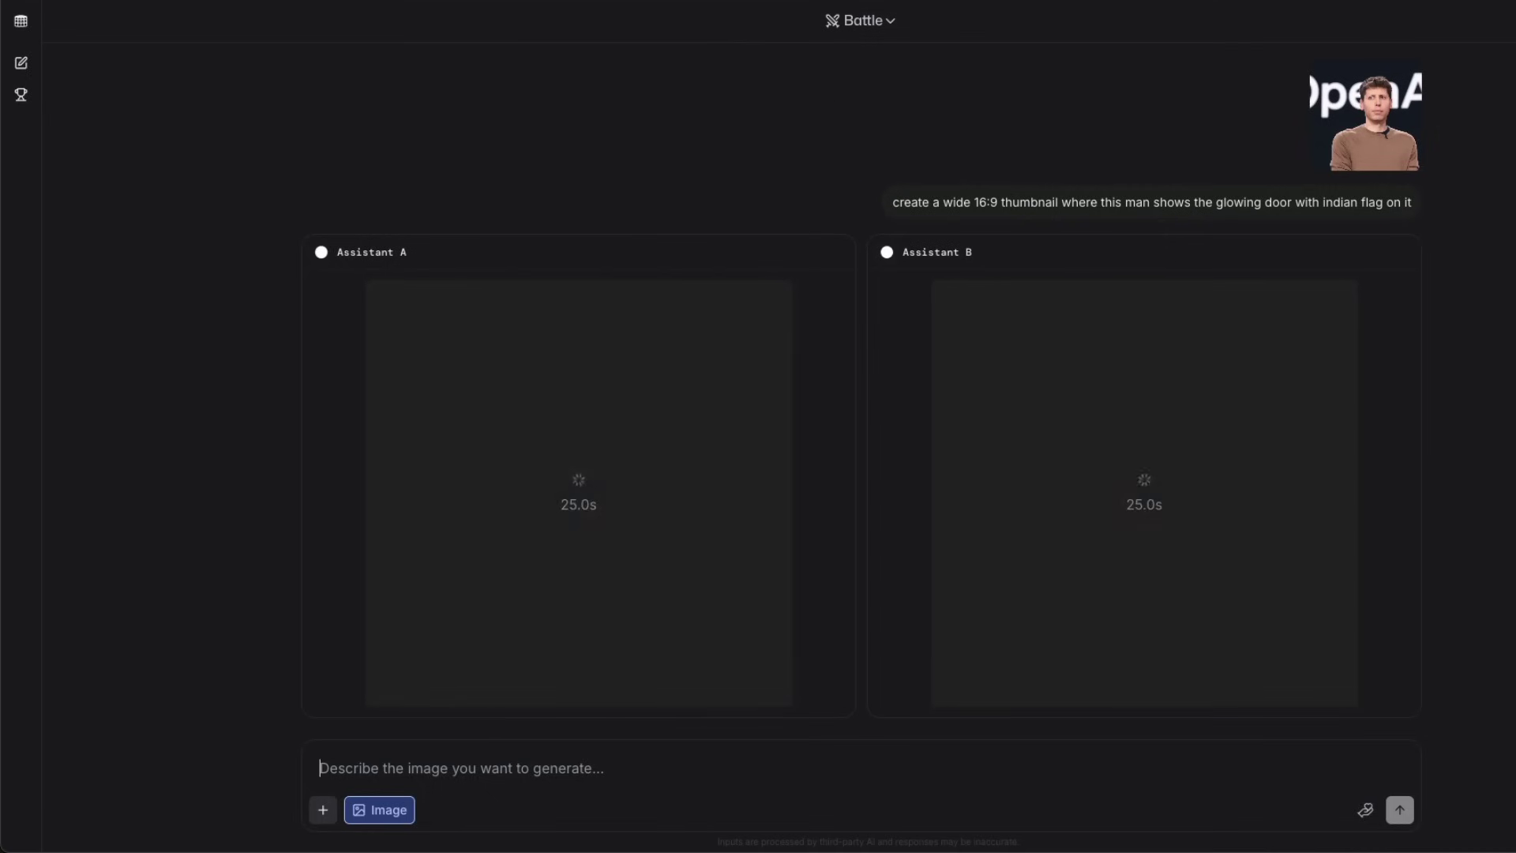
- Enlarge the Assistant A and Assistant B thumbnails to compare how each renders the man, door and flag
right_click(822, 1)
key("Escape")
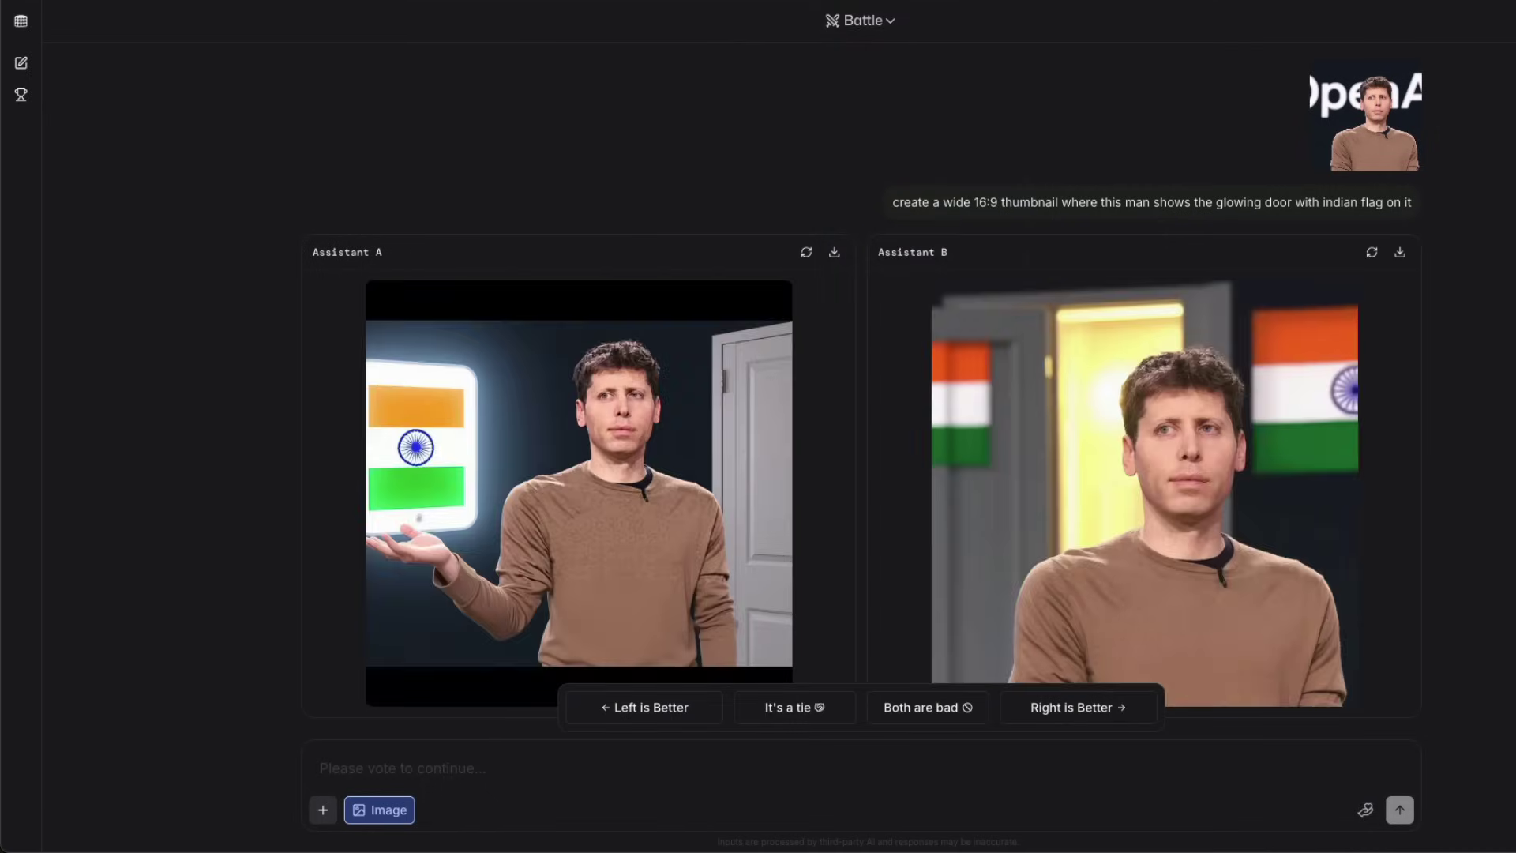
left_click(600, 504)
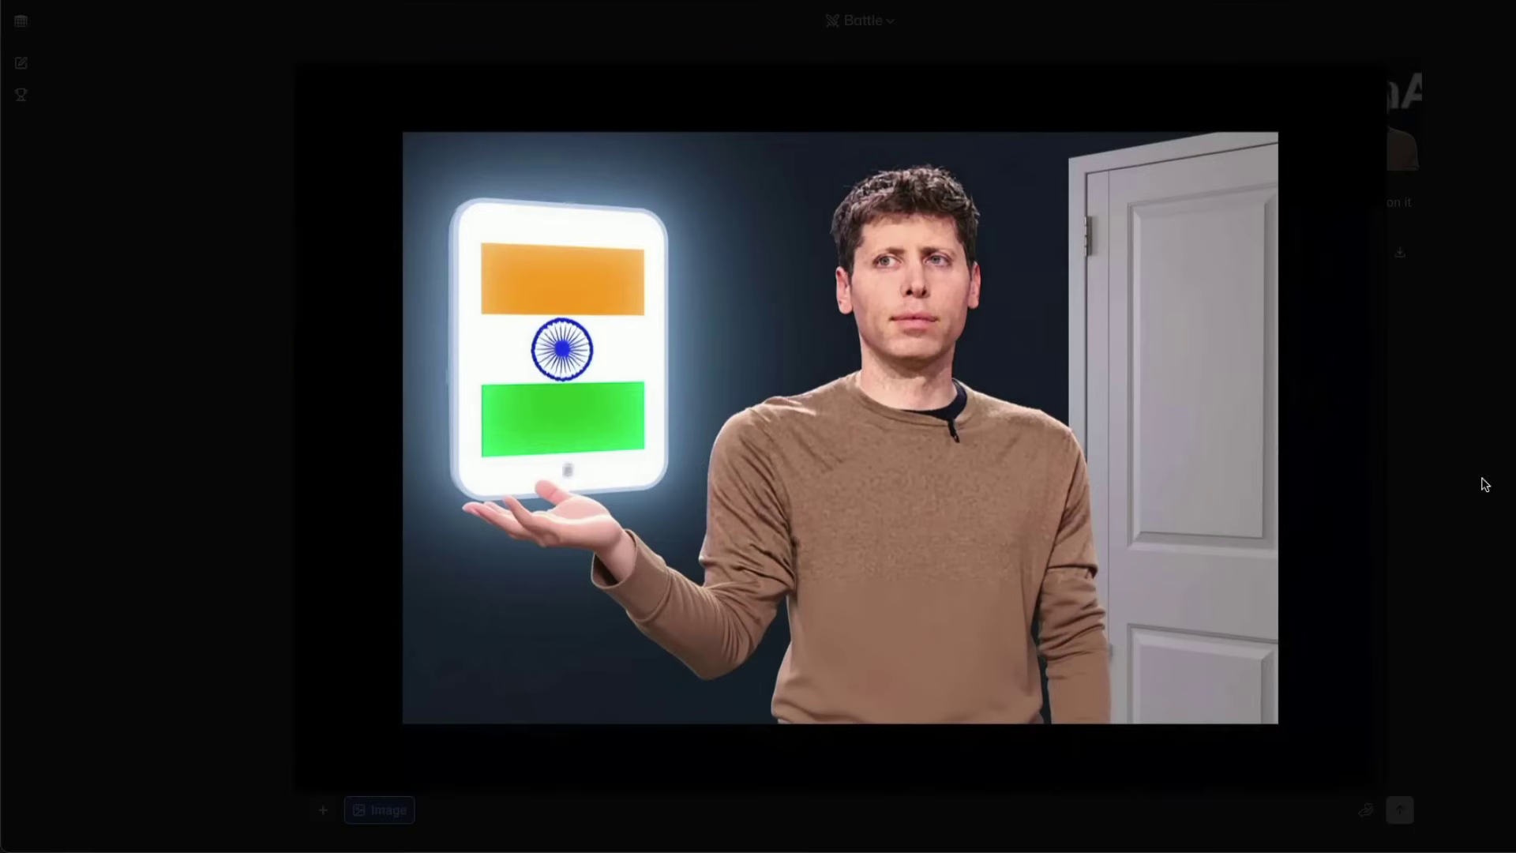
left_click(1484, 479)
left_click(1098, 505)
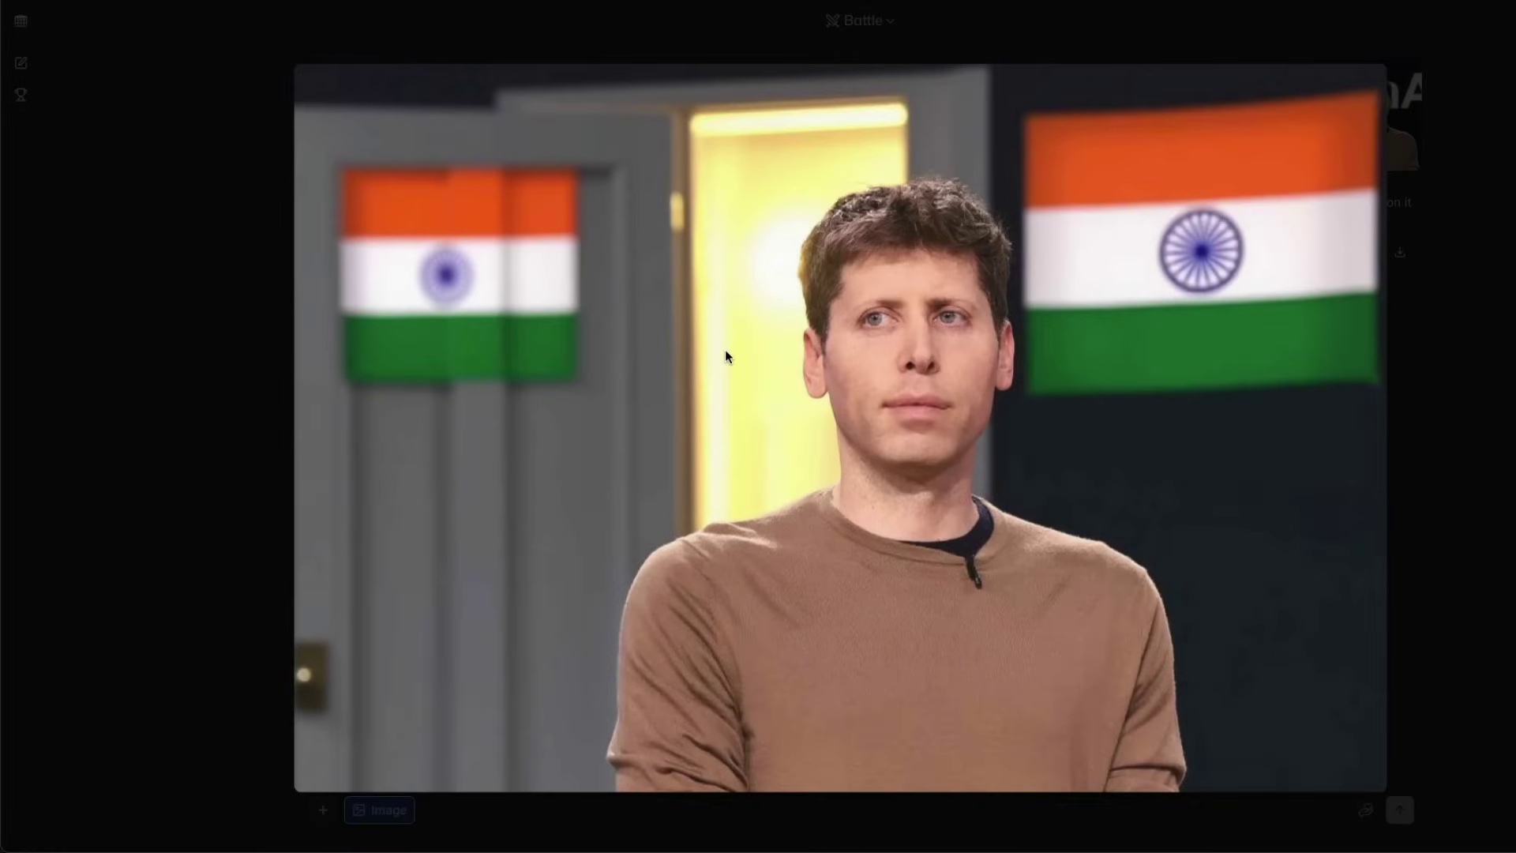
left_click(1357, 447)
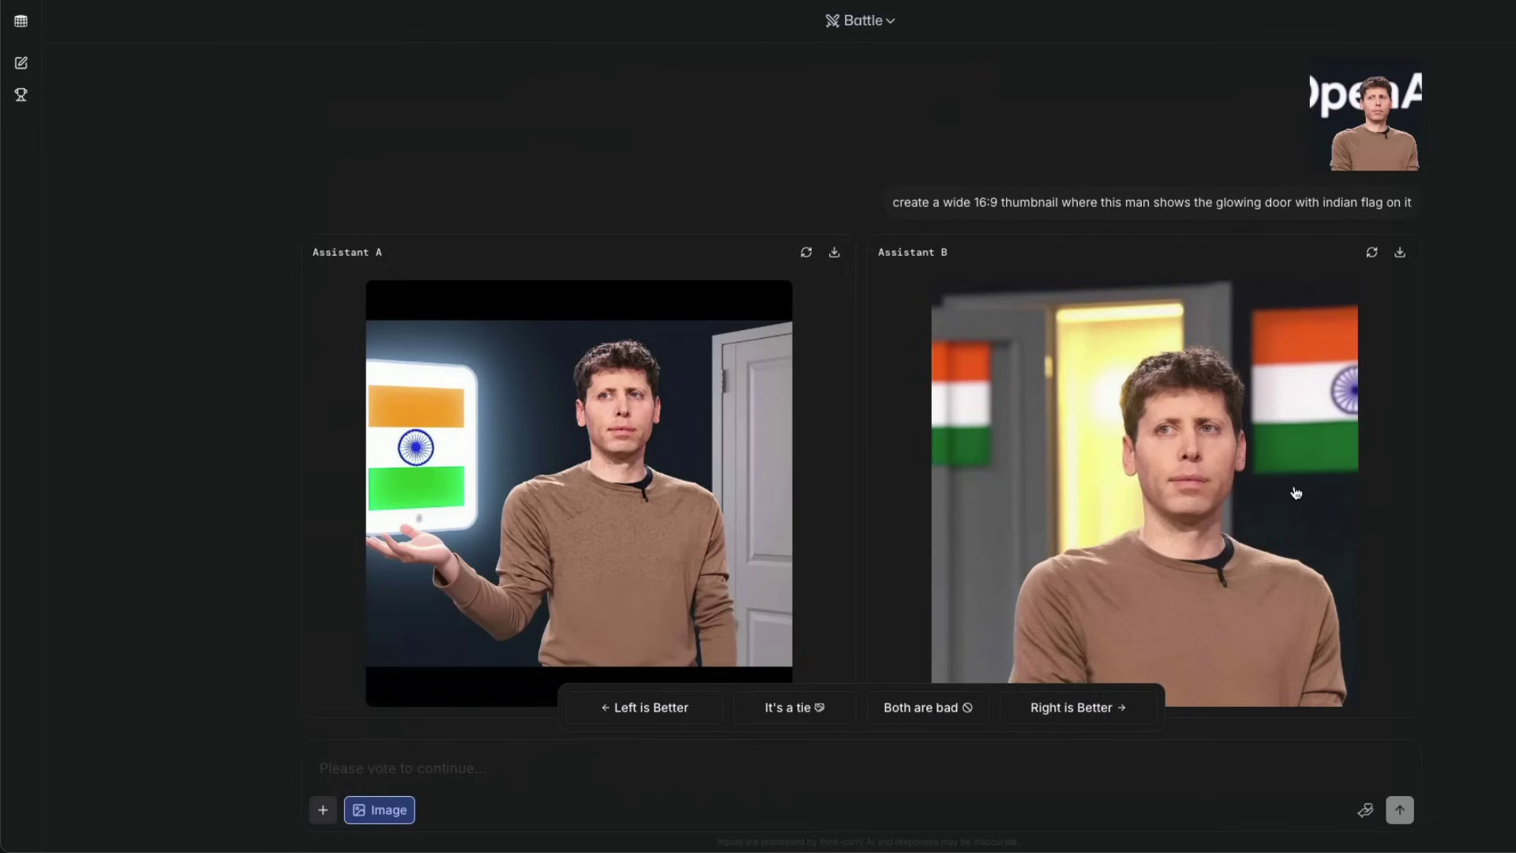
left_click(1173, 477)
left_click(1492, 467)
- Vote for Assistant B's thumbnail as the better one and complete the human verification check
left_click(1077, 708)
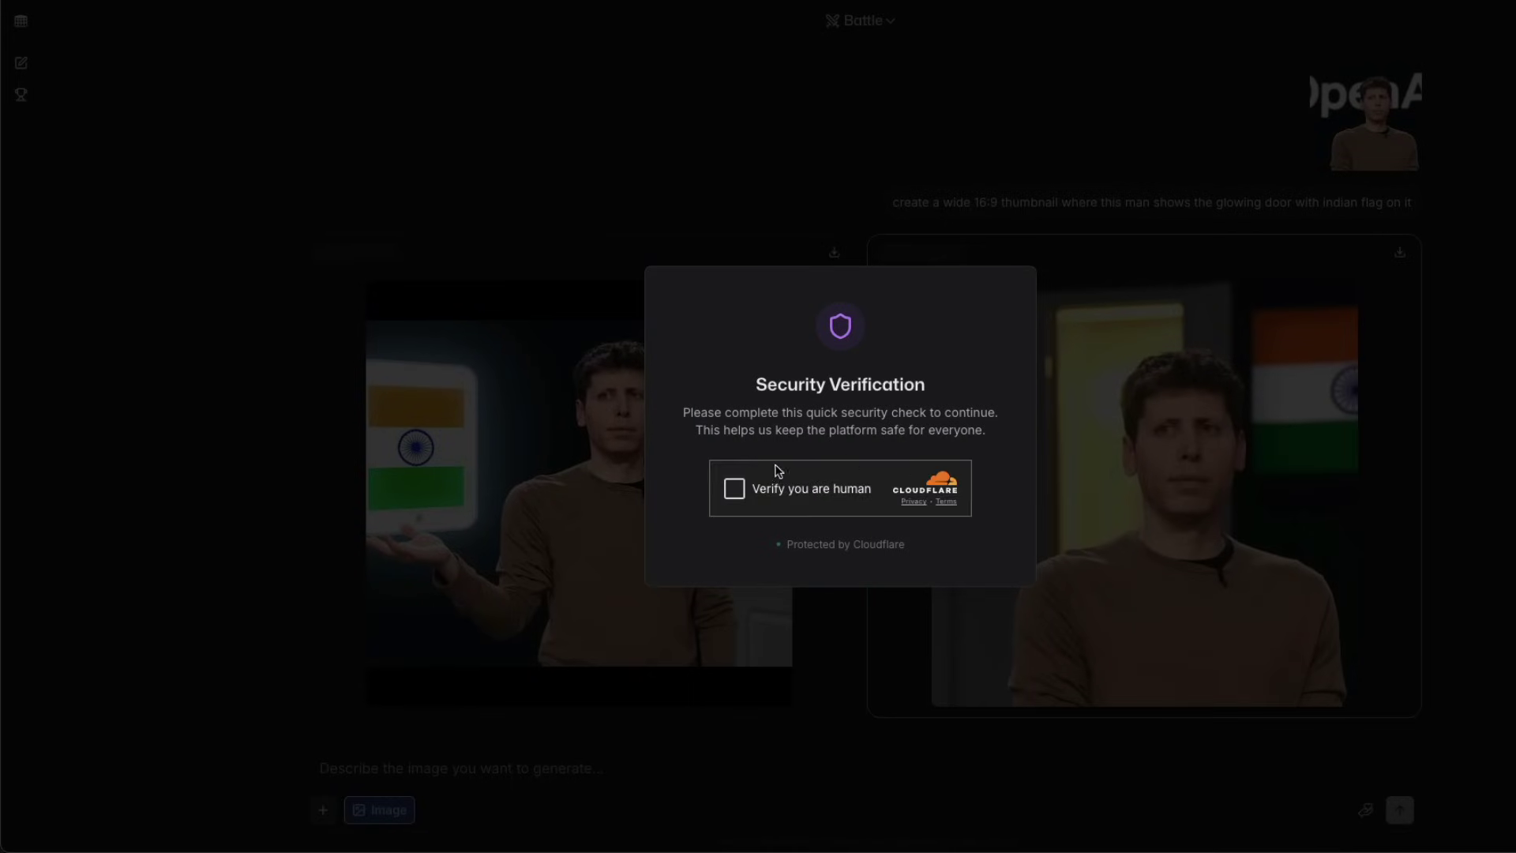
left_click(728, 490)
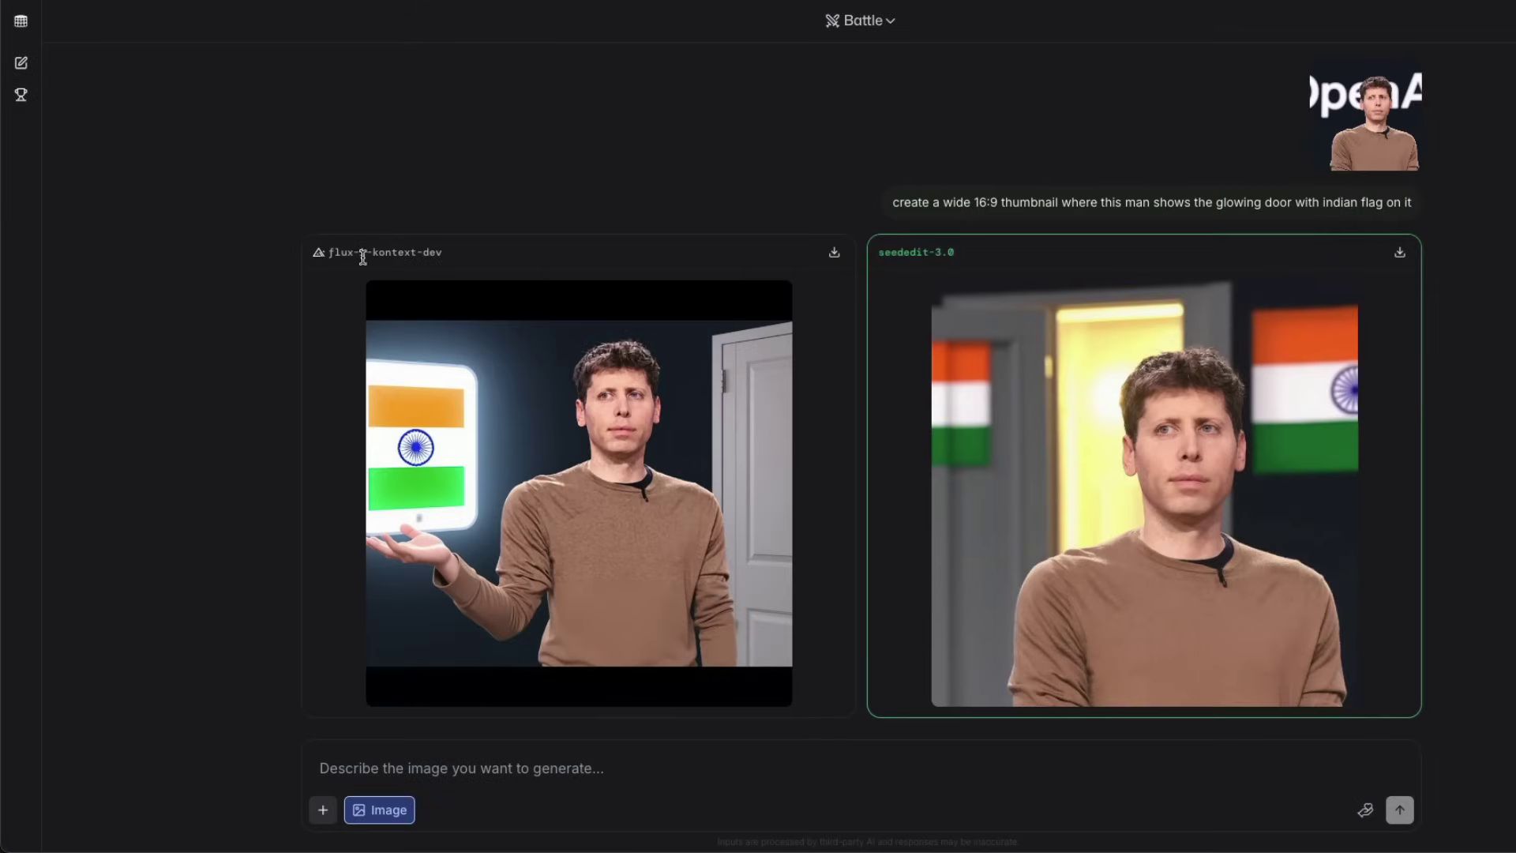
left_click(644, 440)
left_click(1263, 414)
- Copy the submitted thumbnail prompt and paste it into the message box for another round
triple_click(1006, 203)
key("ctrl+c")
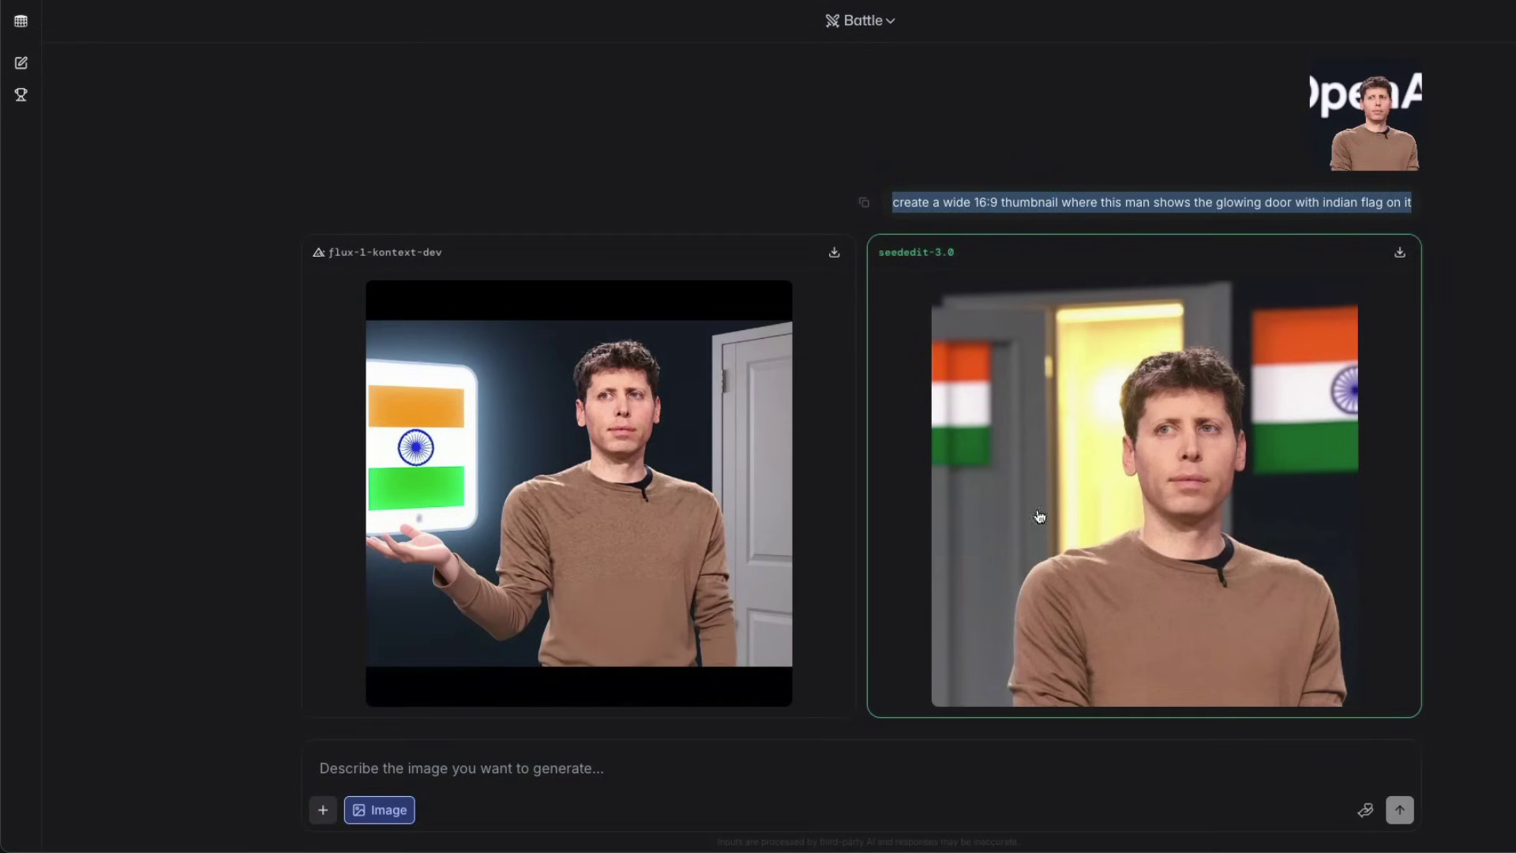
left_click(599, 752)
key("ctrl+v")
key("BackSpace")
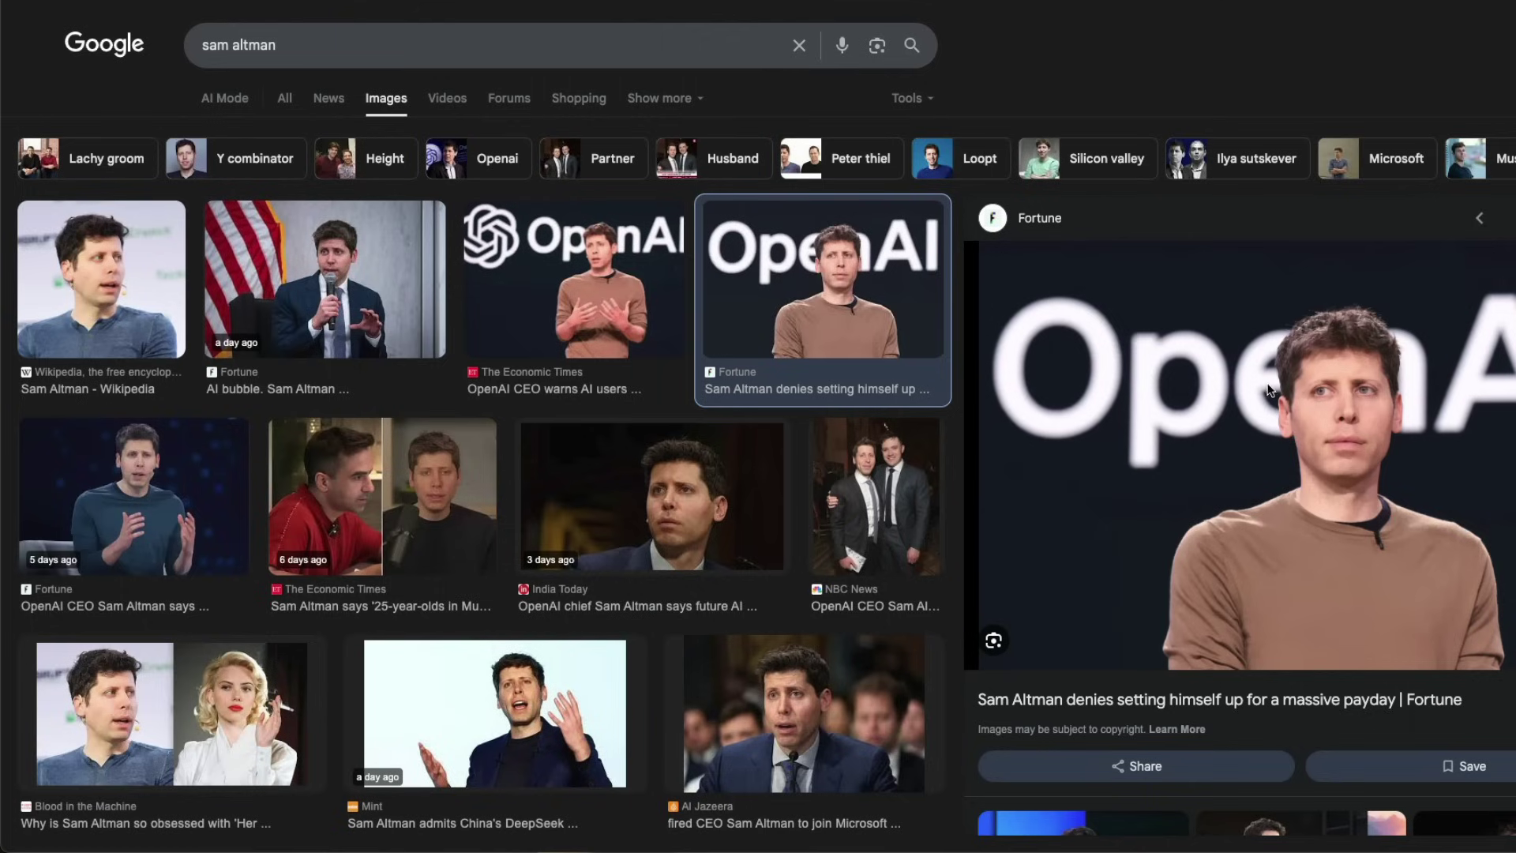
- Copy the Fortune photo again from Google Images, attach it to the LMArena prompt and submit the round
right_click(1269, 383)
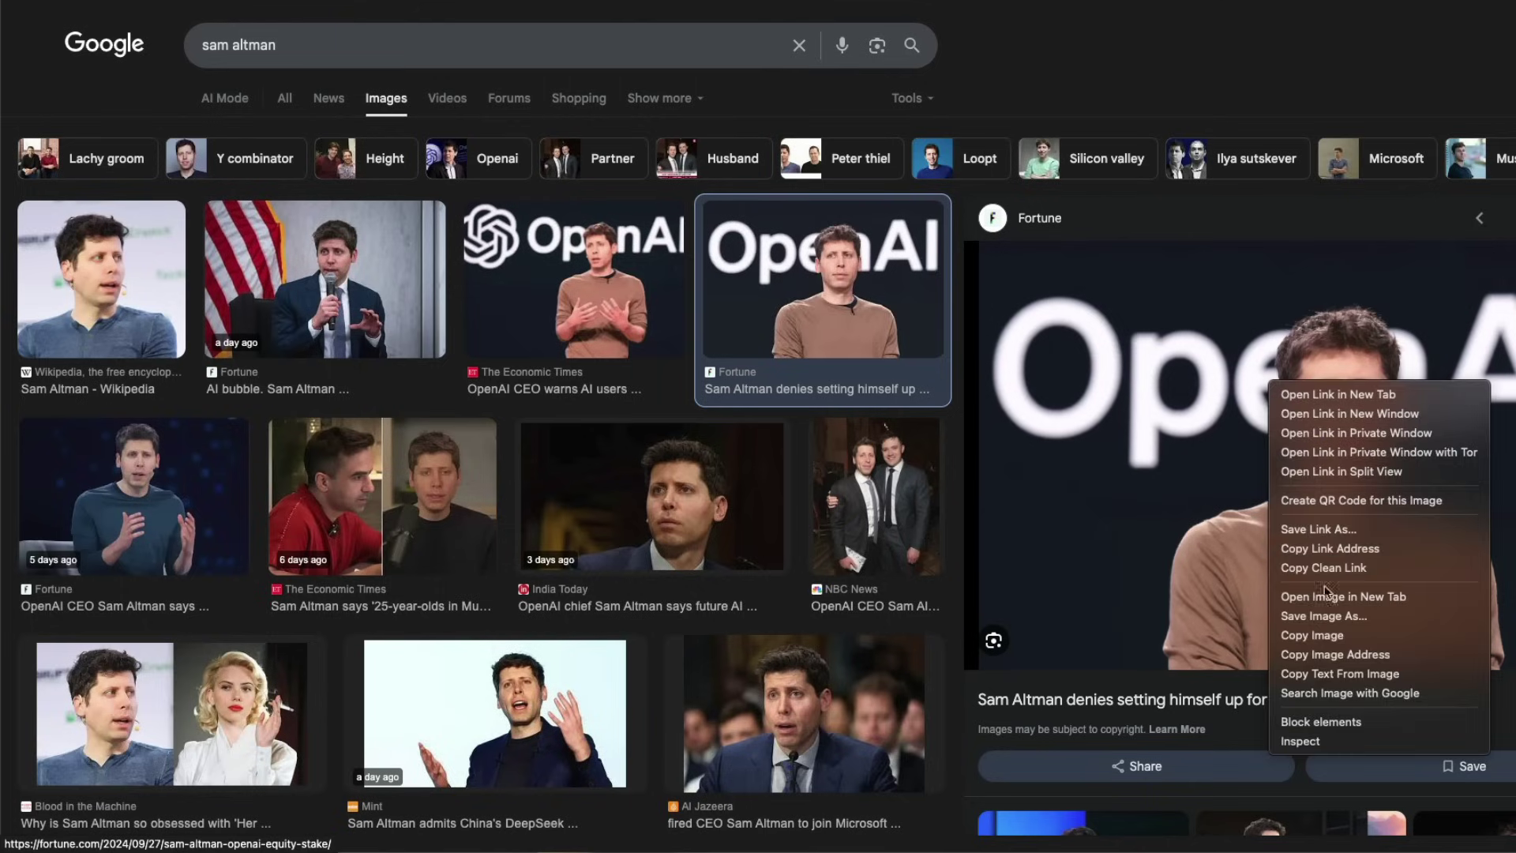
left_click(1313, 635)
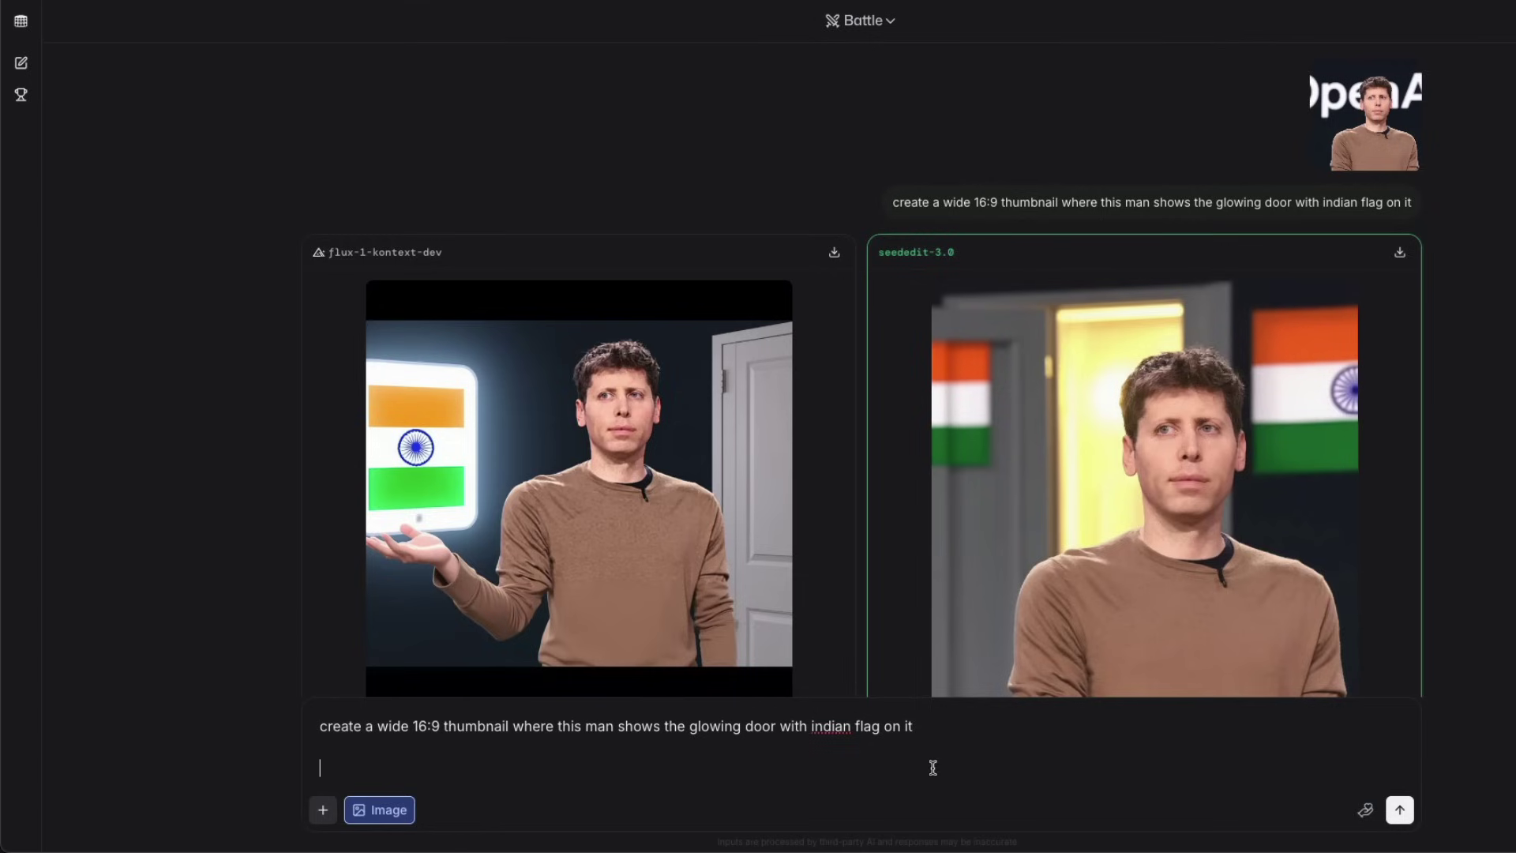
key("ctrl+v")
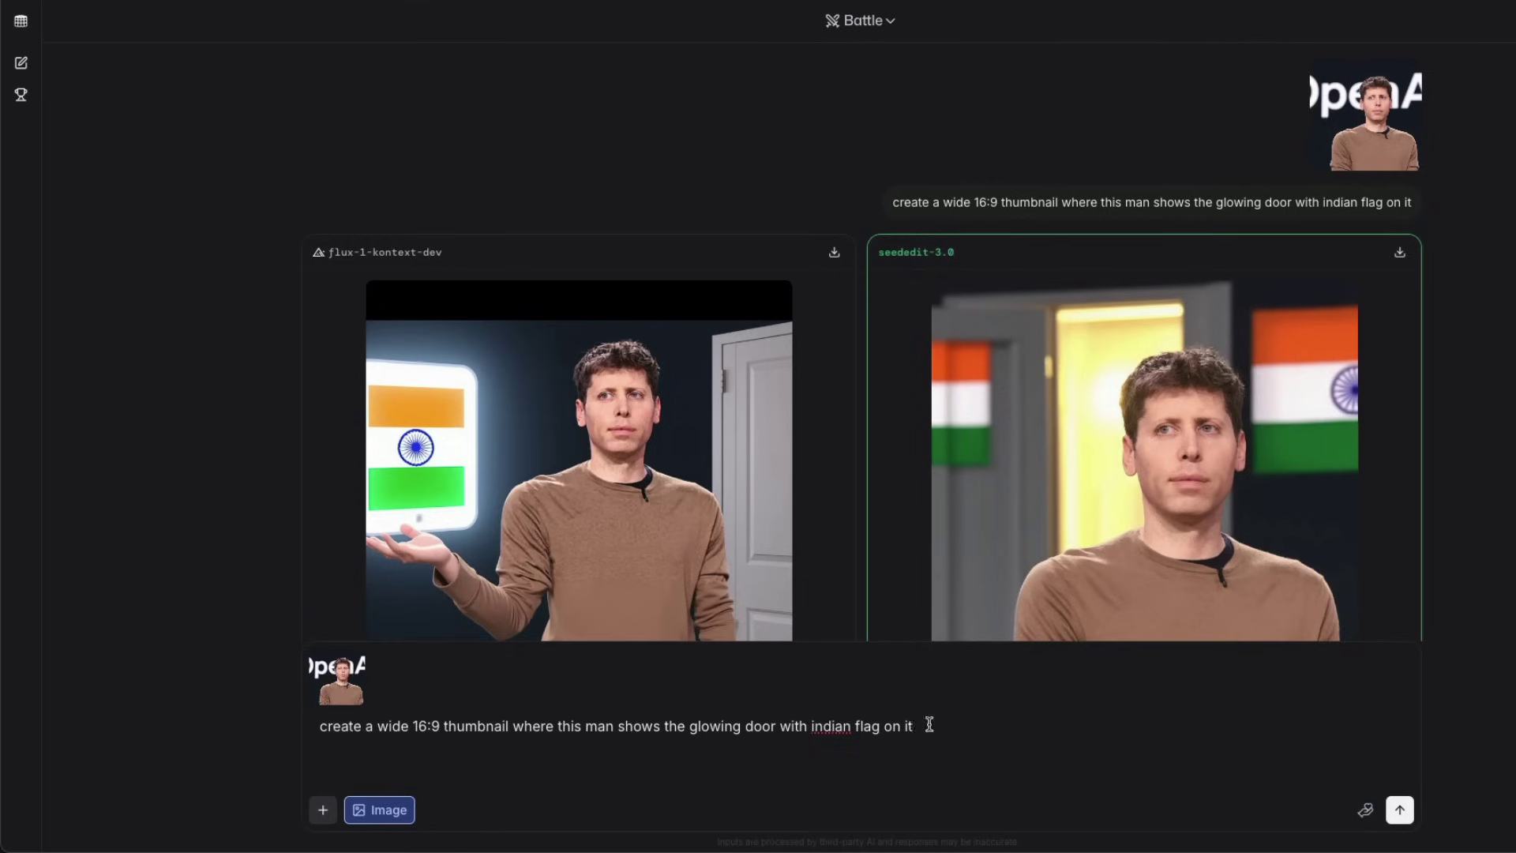
left_click(1400, 809)
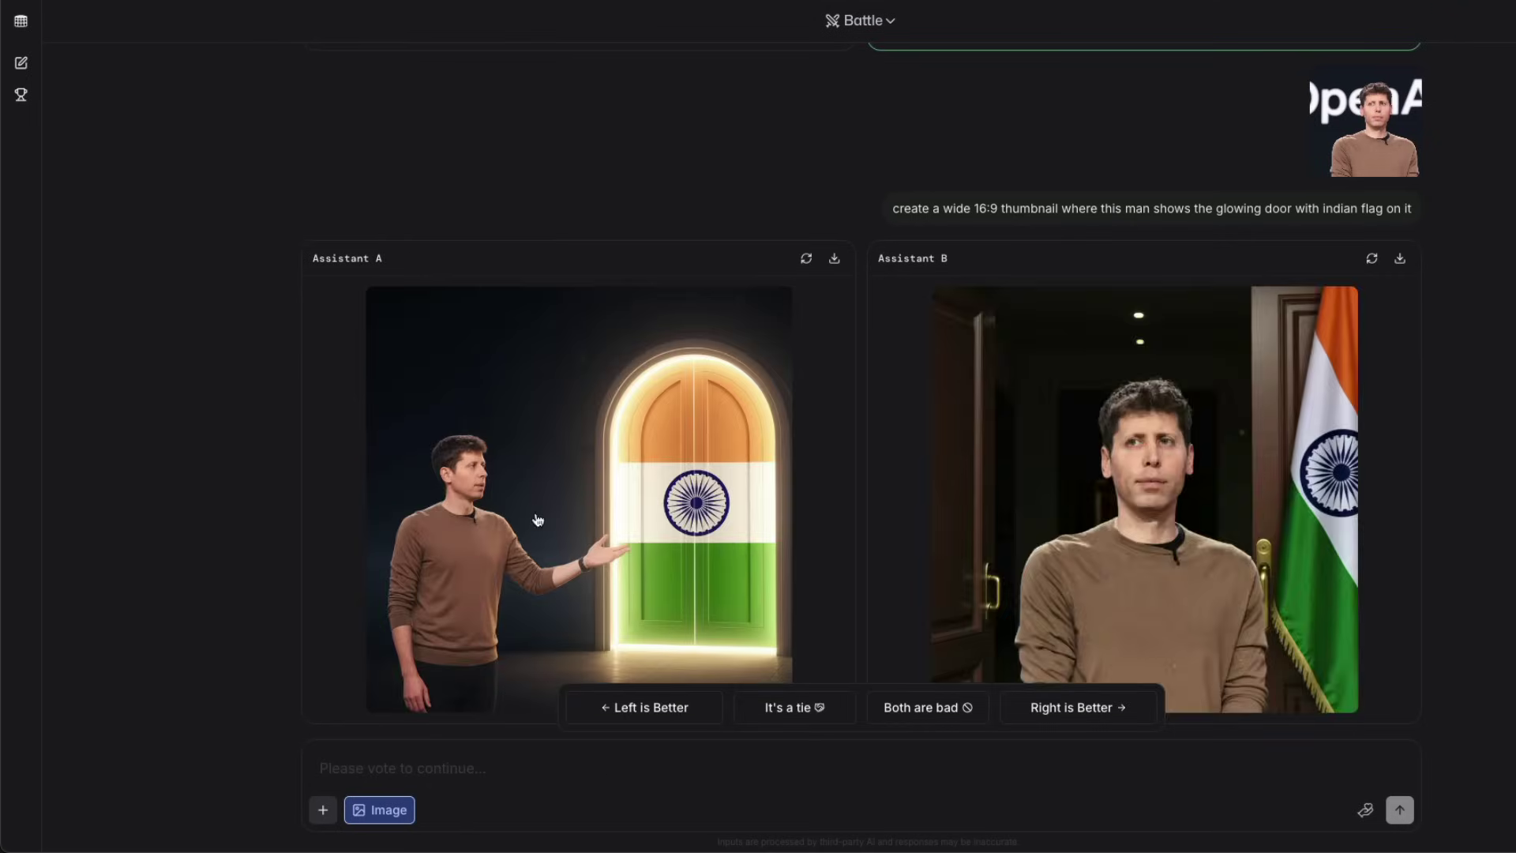
- Examine both new thumbnails at full size, the arched flag door and the man standing between open doors
left_click(538, 519)
left_click(1462, 468)
left_click(1196, 477)
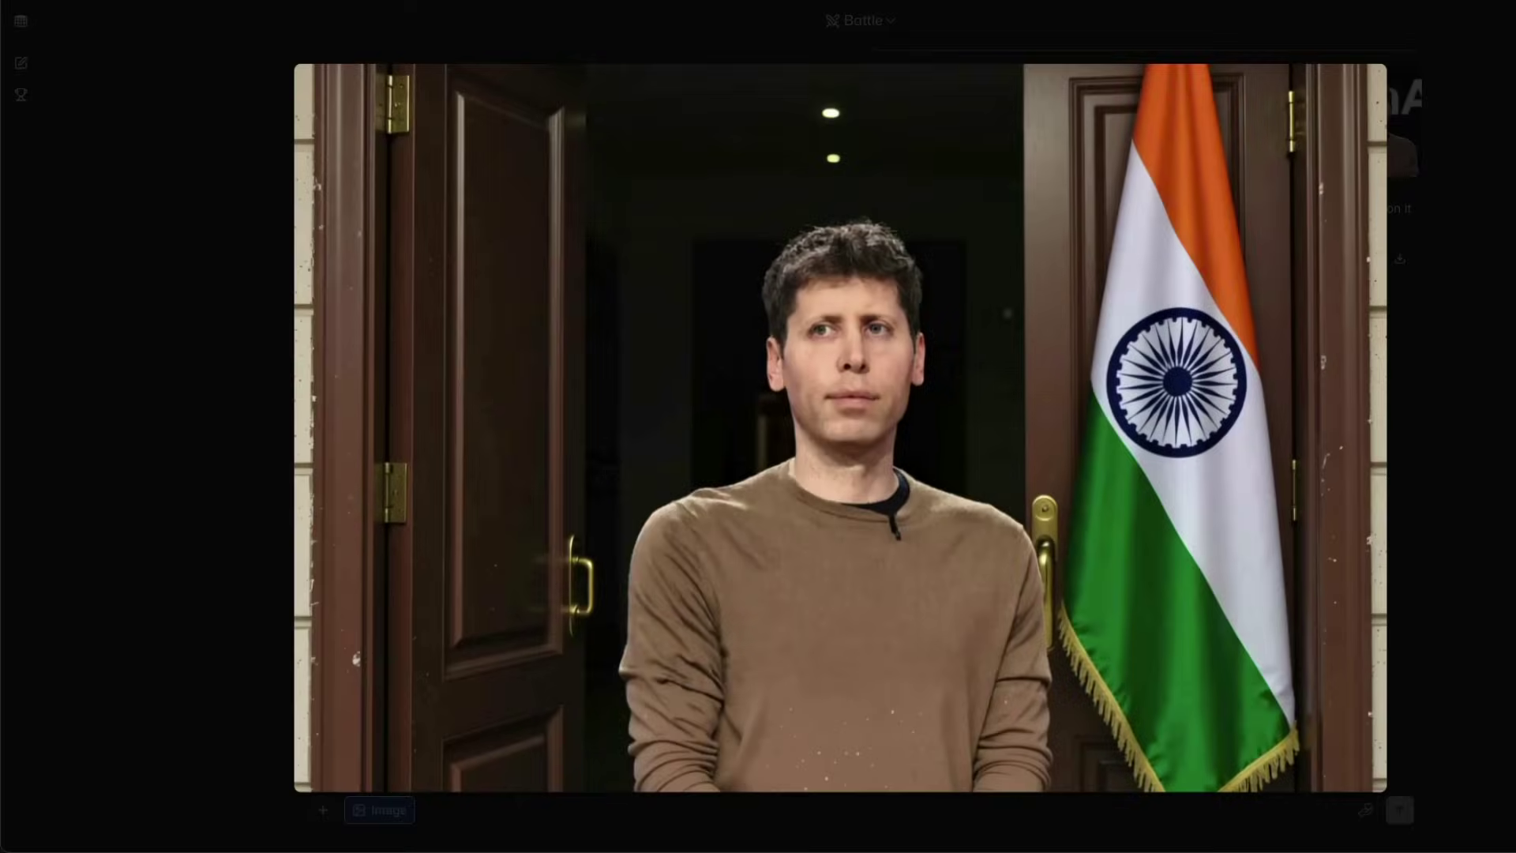
left_click(1475, 450)
left_click(1186, 485)
left_click(1185, 566)
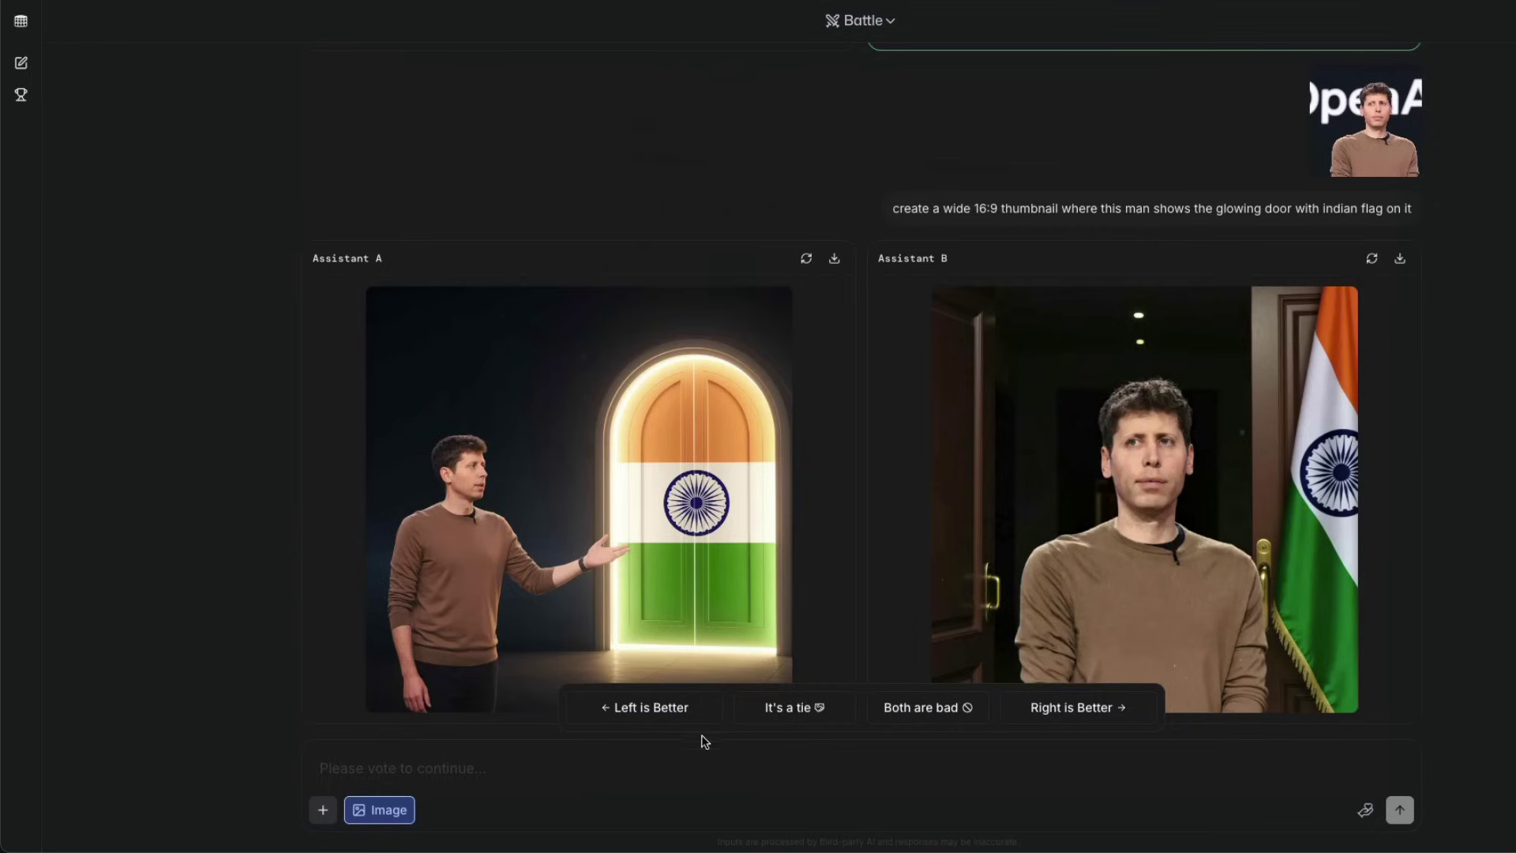
- Vote for Assistant A's glowing flag door thumbnail as the better one and inspect it at full size
left_click(687, 708)
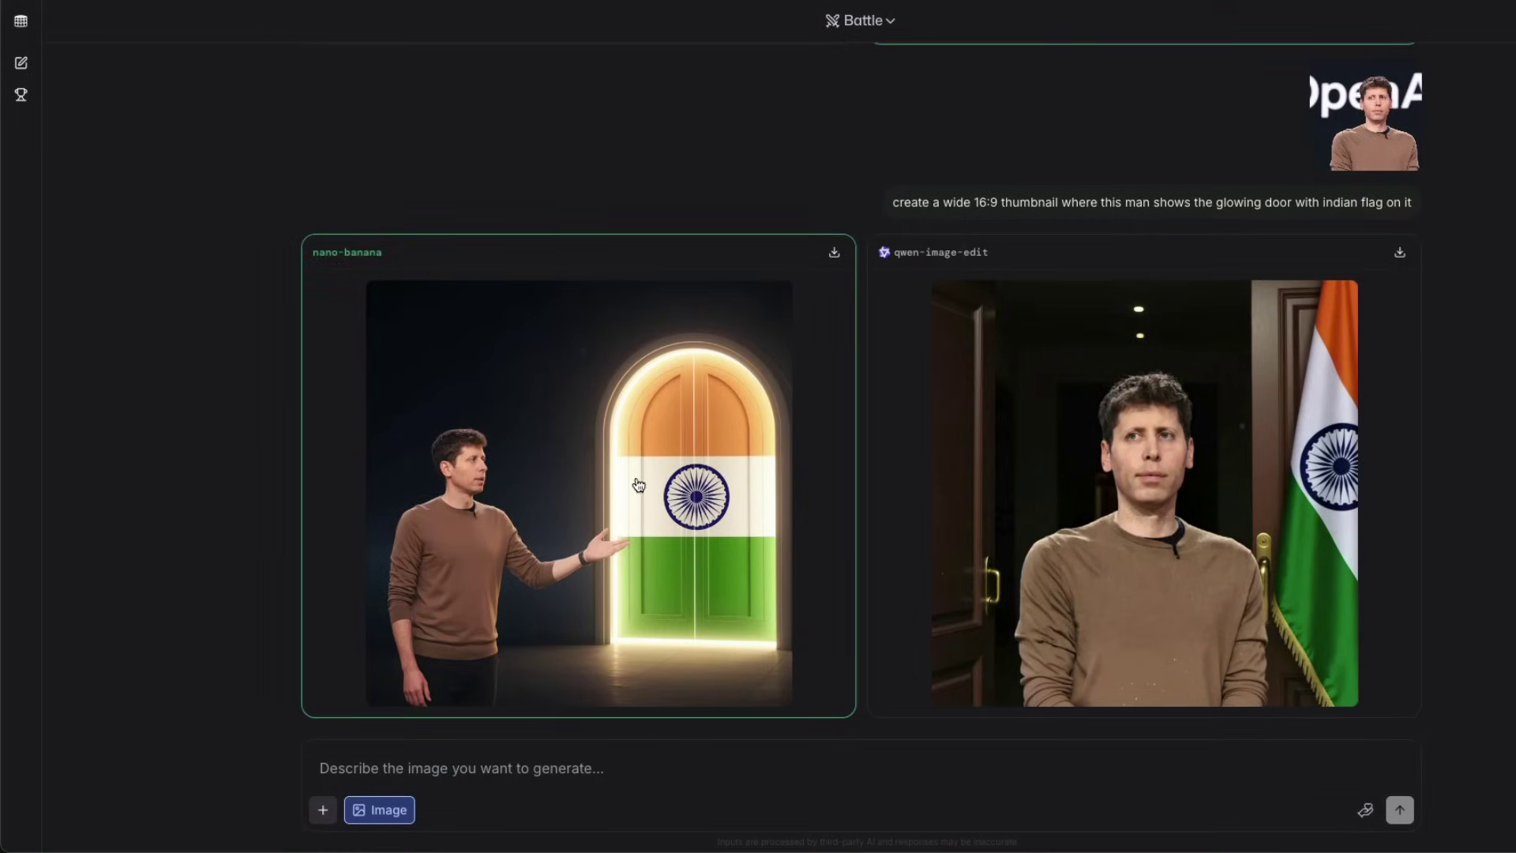
left_click(431, 432)
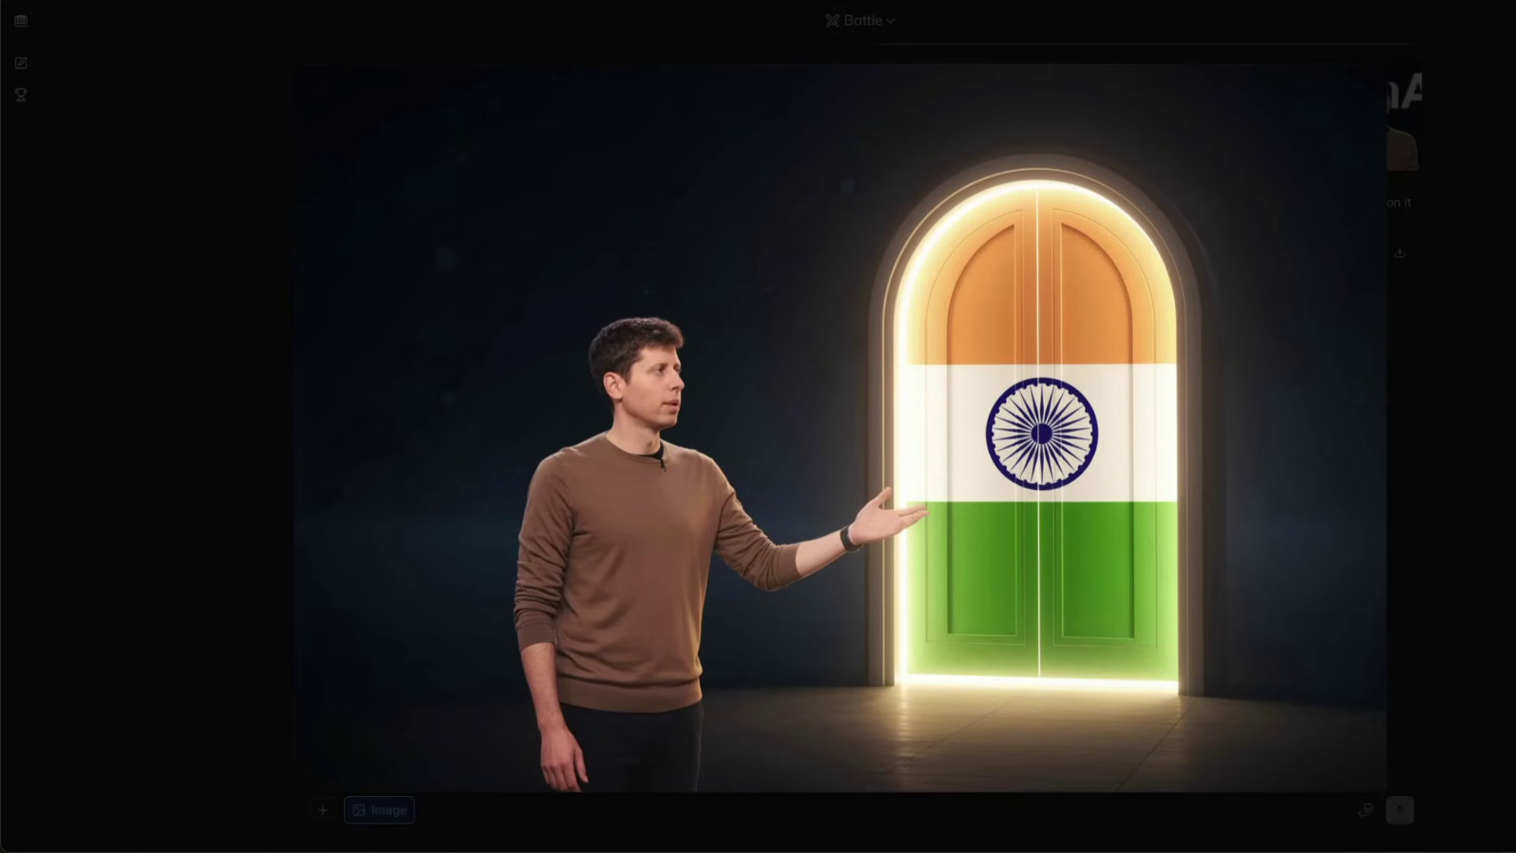
key("Escape")
left_click(718, 503)
key("Escape")
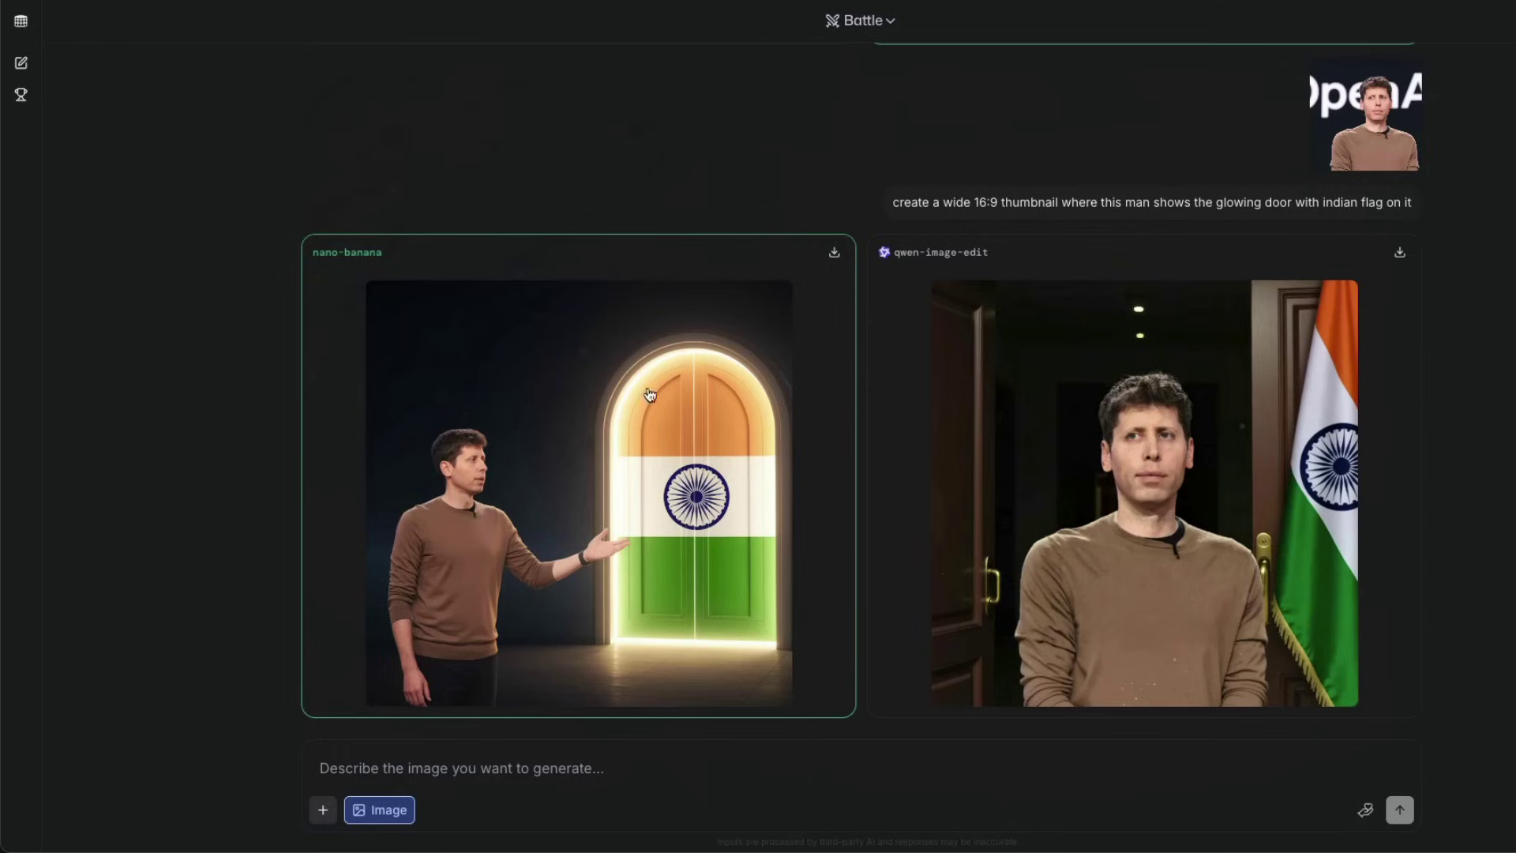
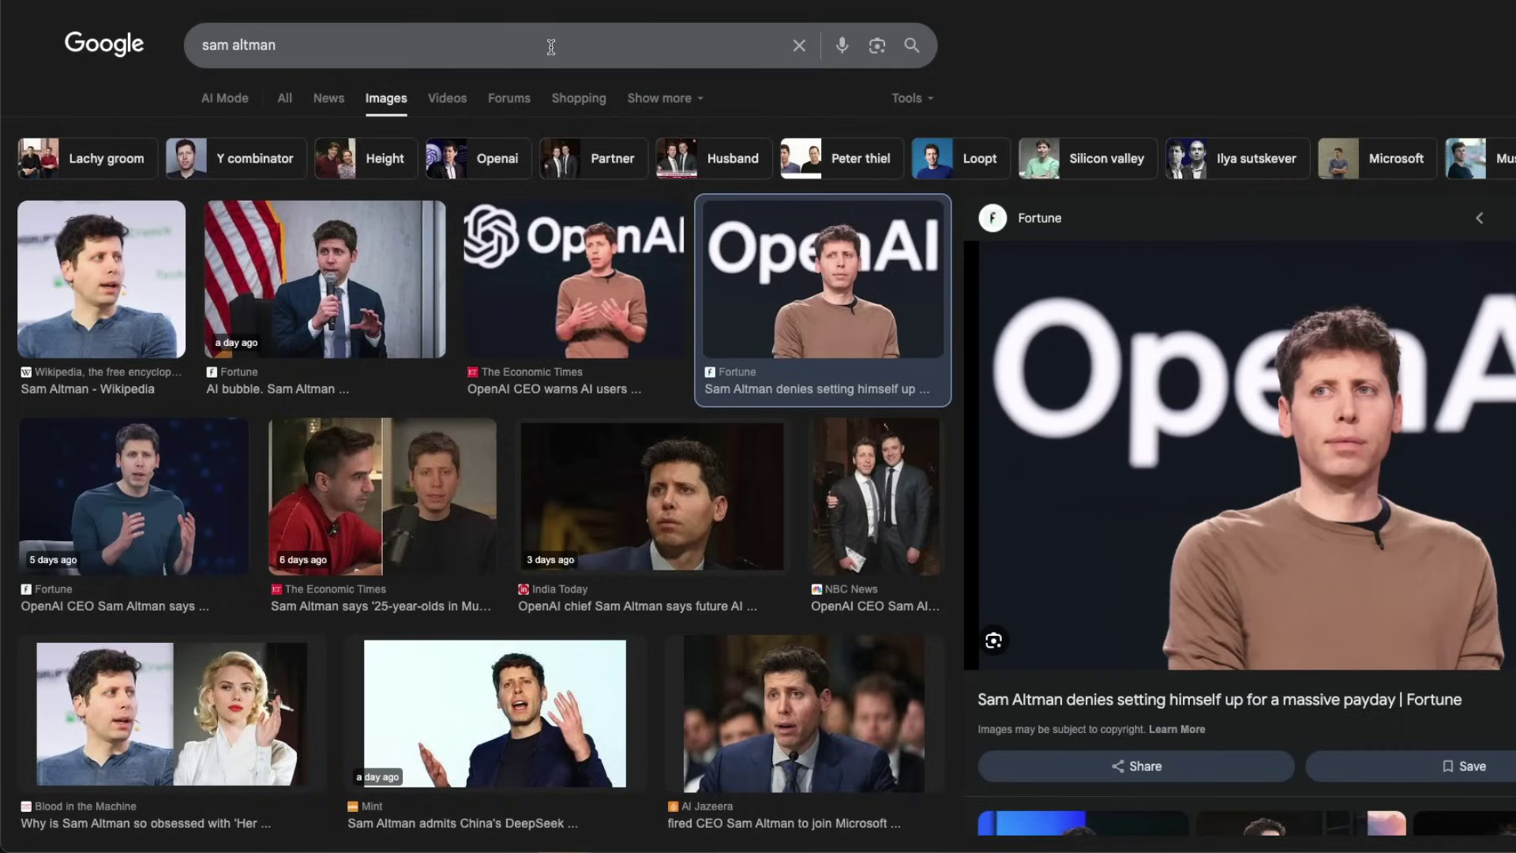
- Switch to Google Images and search for "hollywood man without shirt"
triple_click(551, 48)
type("hol")
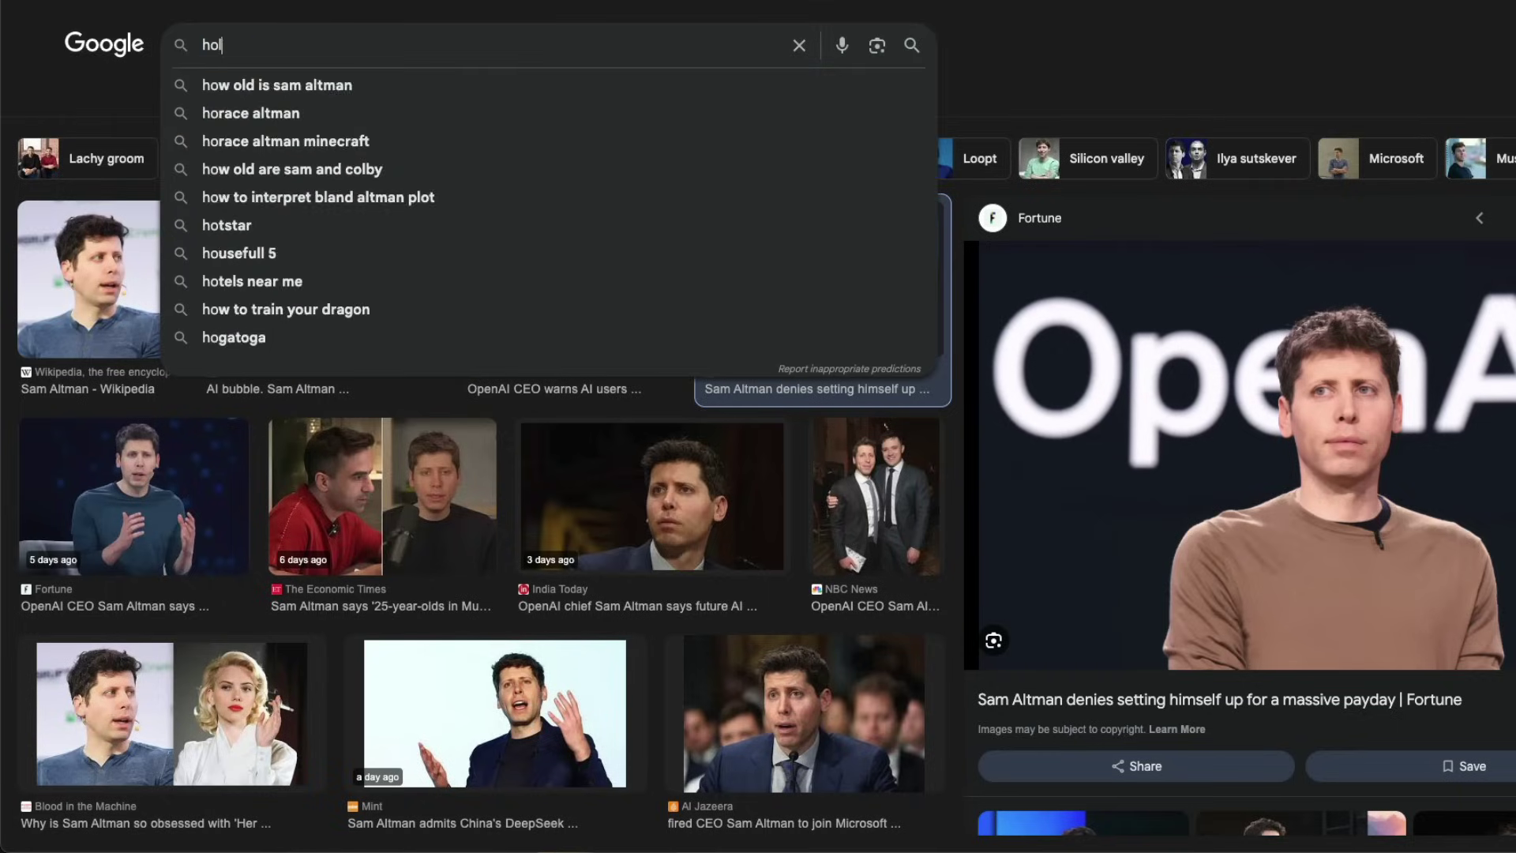
type("lywood man without shirt")
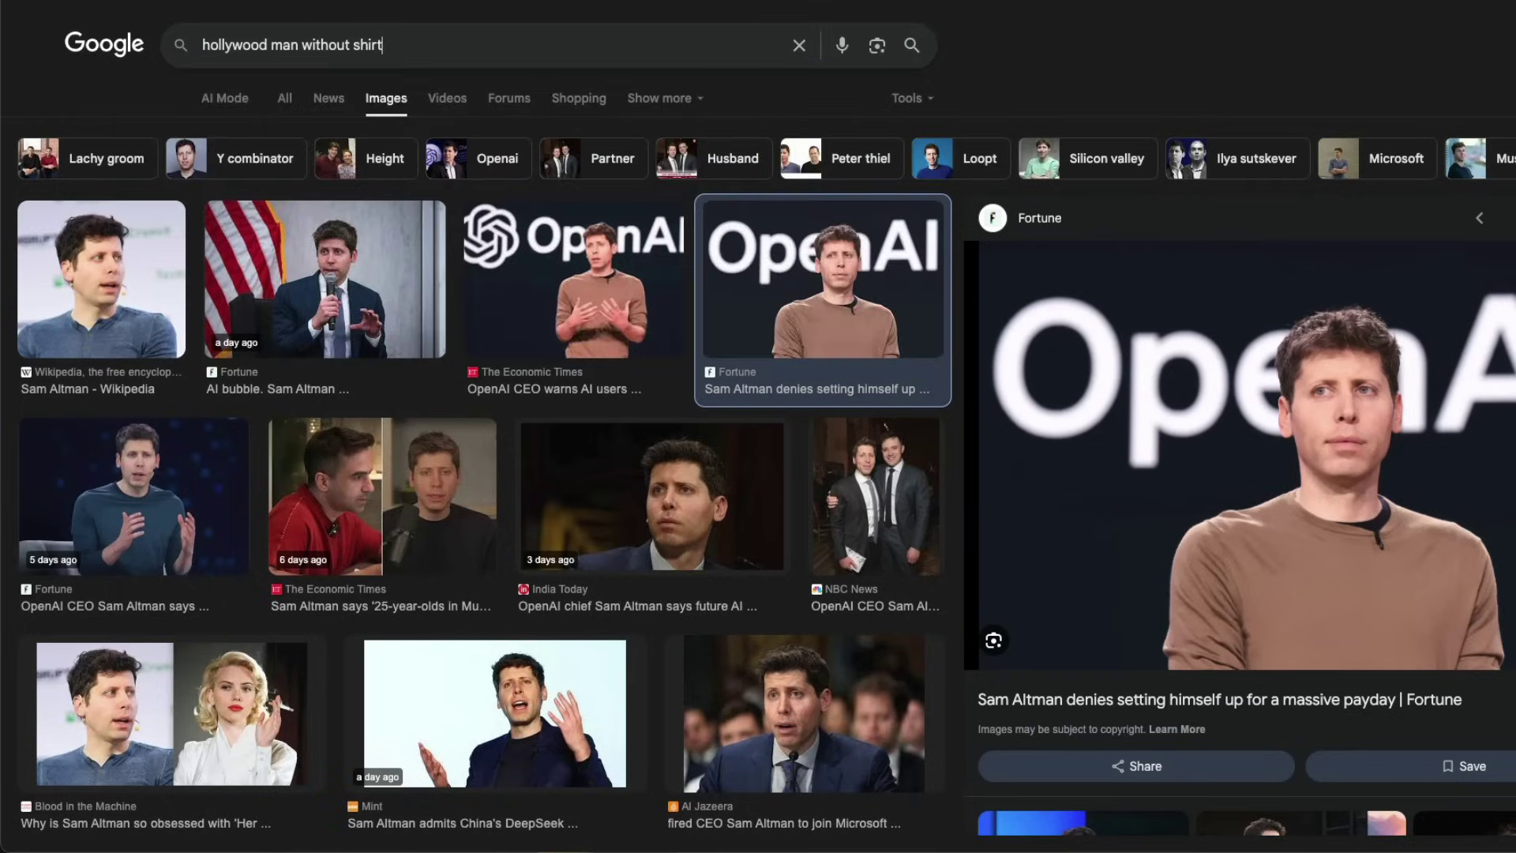
key("Return")
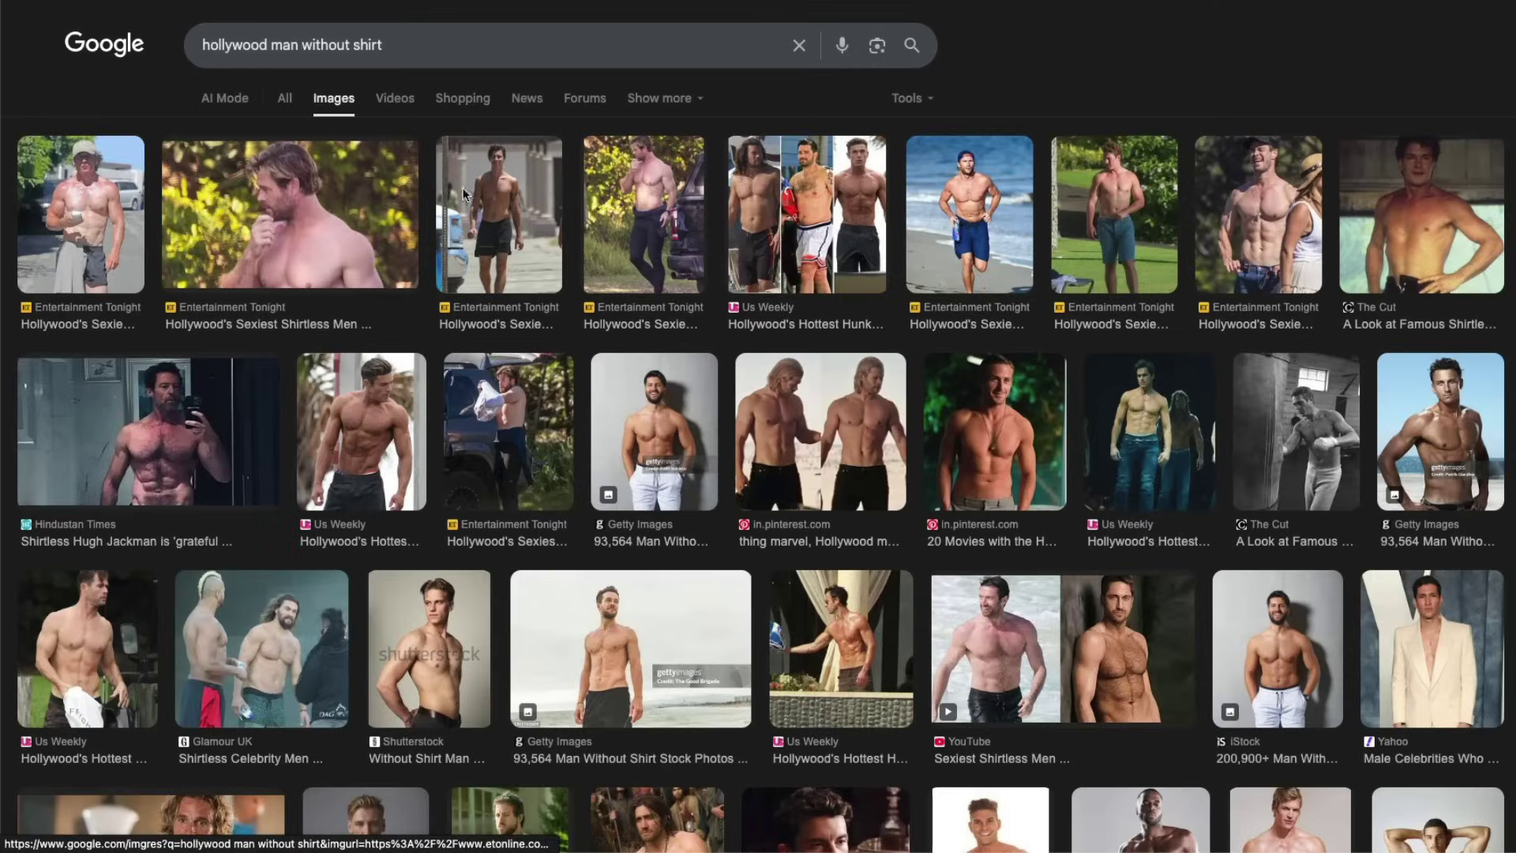
- Browse the image results and preview the Hindustan Times mirror selfie and two Us Weekly photos as candidates for the test
left_click(133, 453)
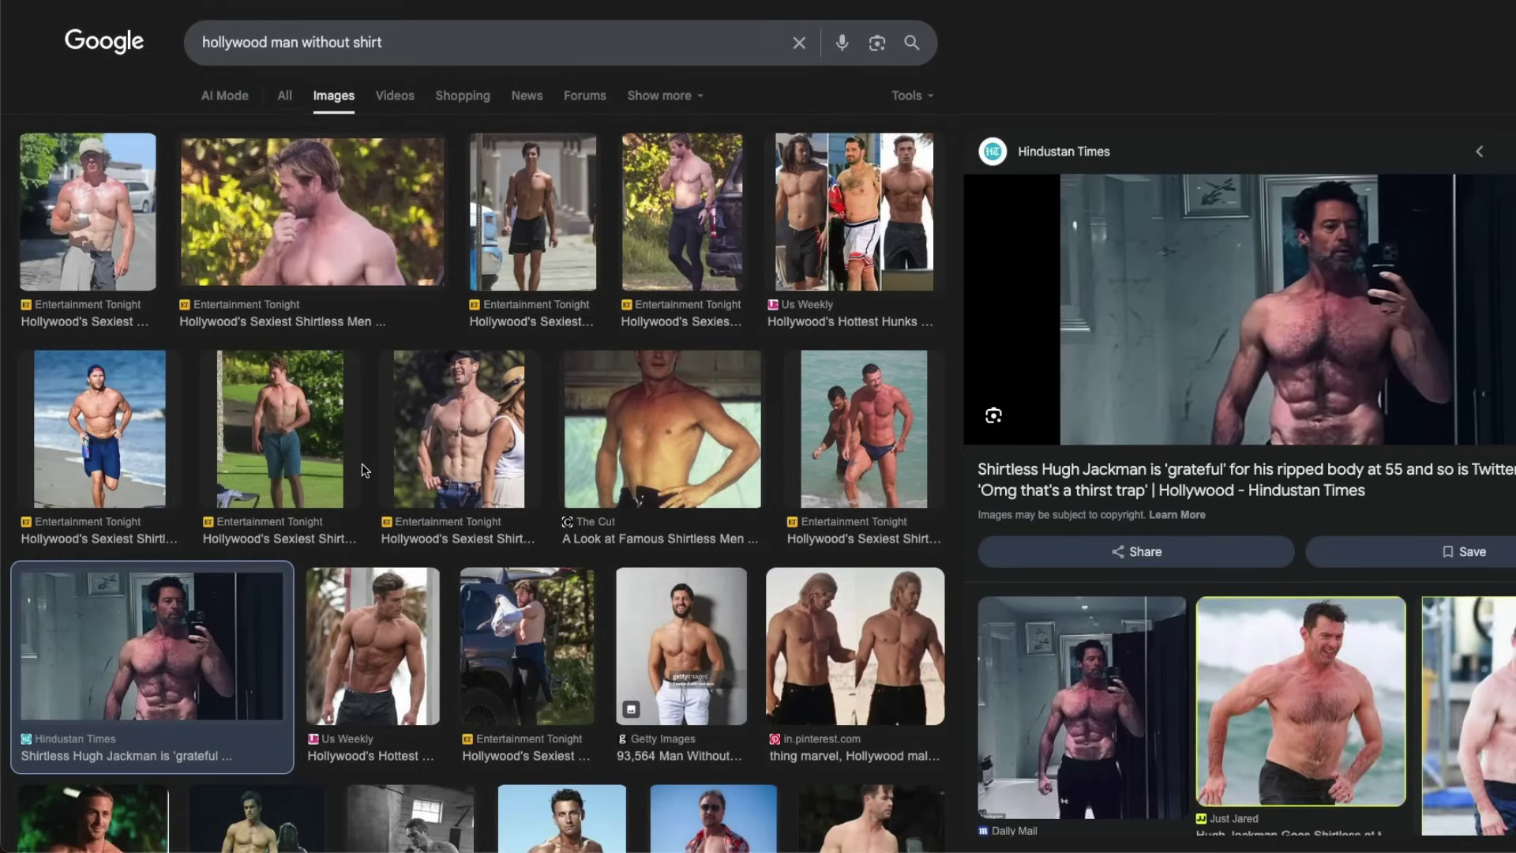
scroll(365, 470, "down", 1)
scroll(430, 559, "down", 1)
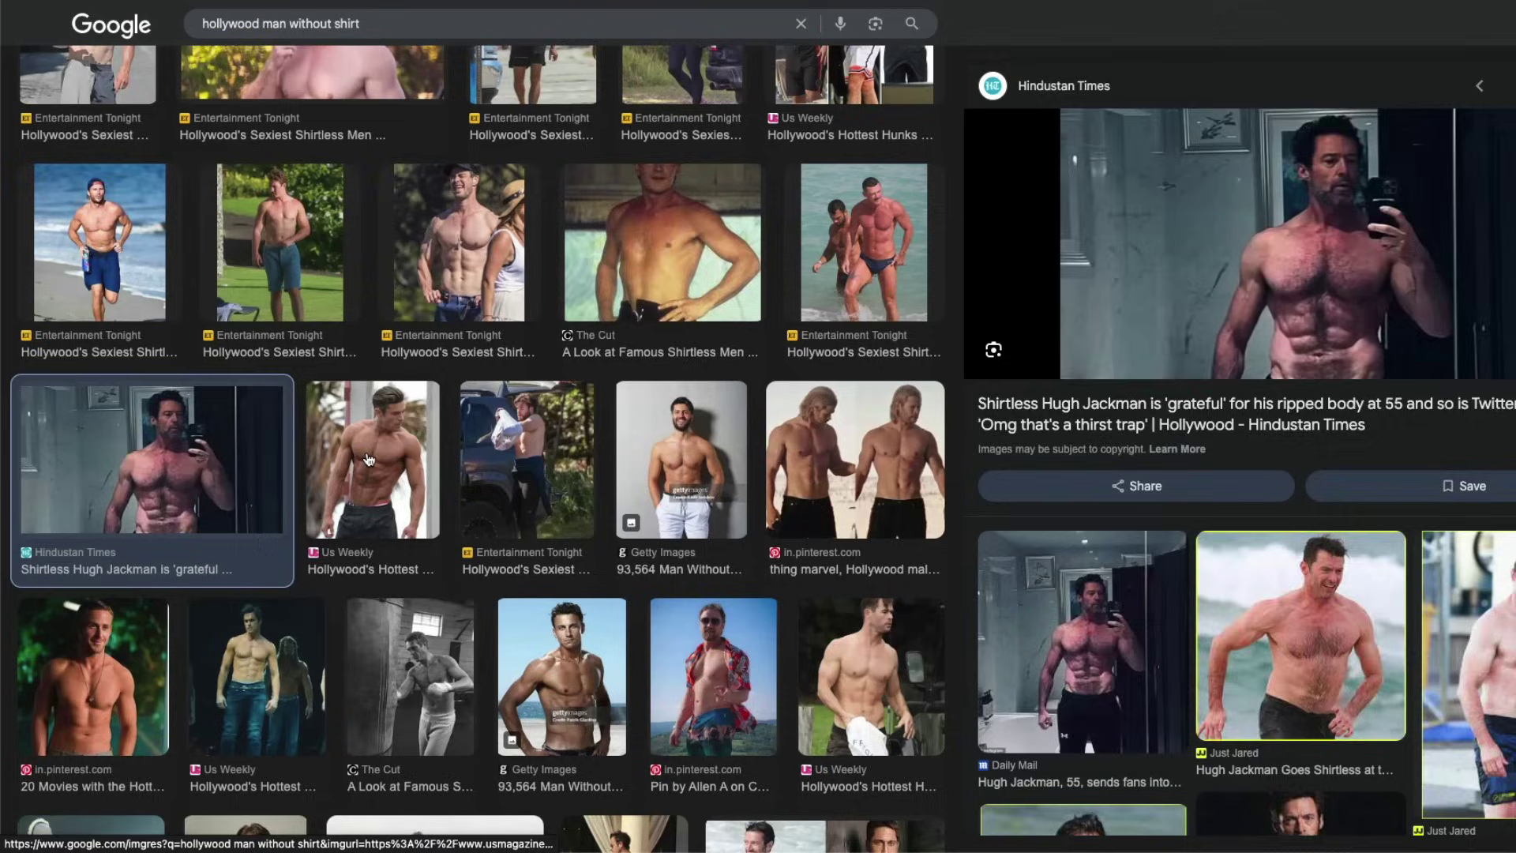
left_click(369, 462)
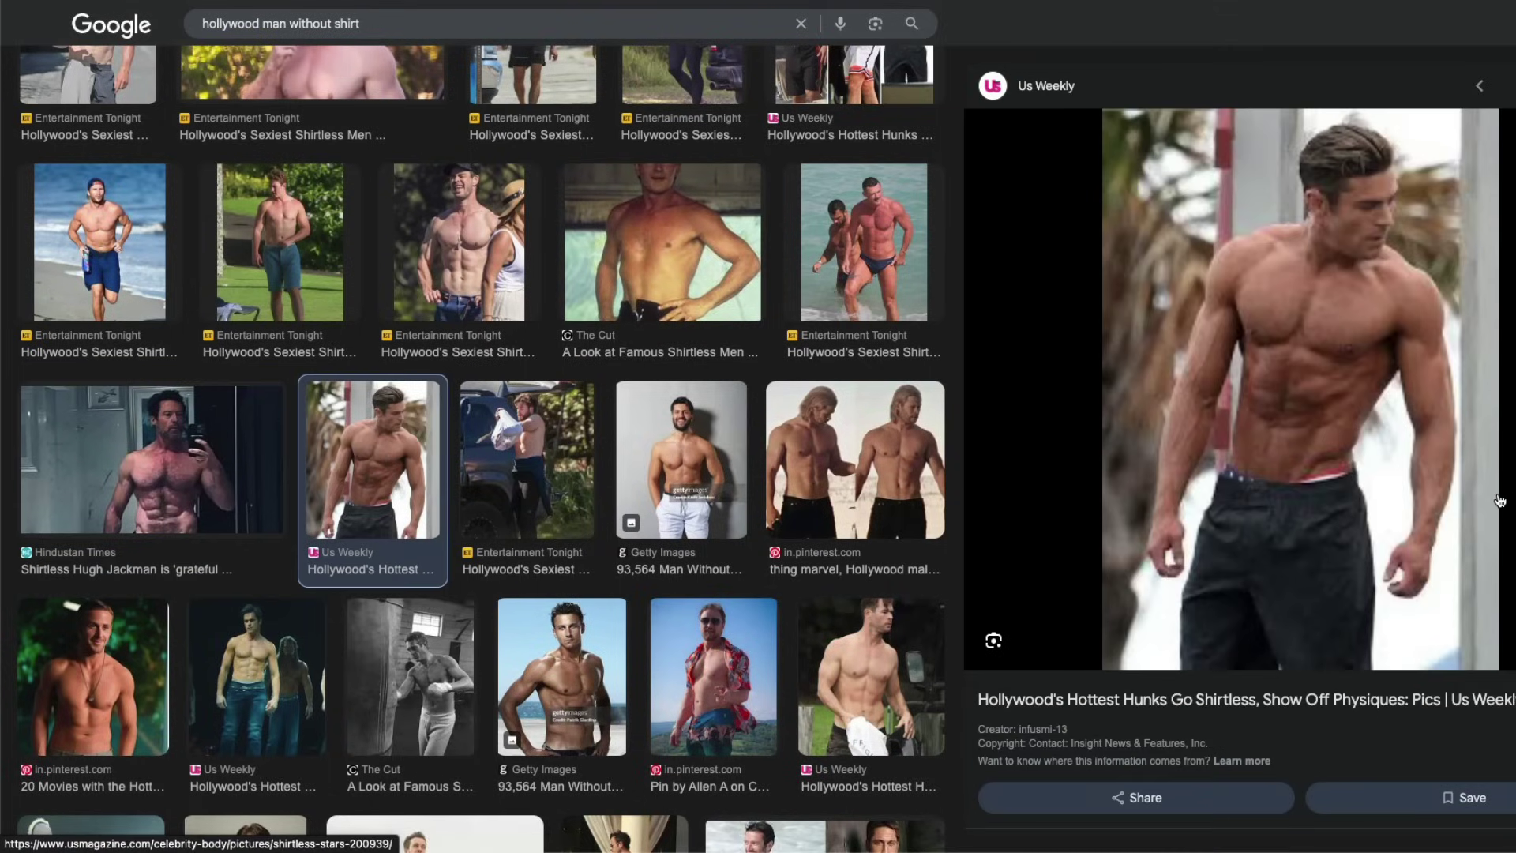
scroll(424, 513, "down", 5)
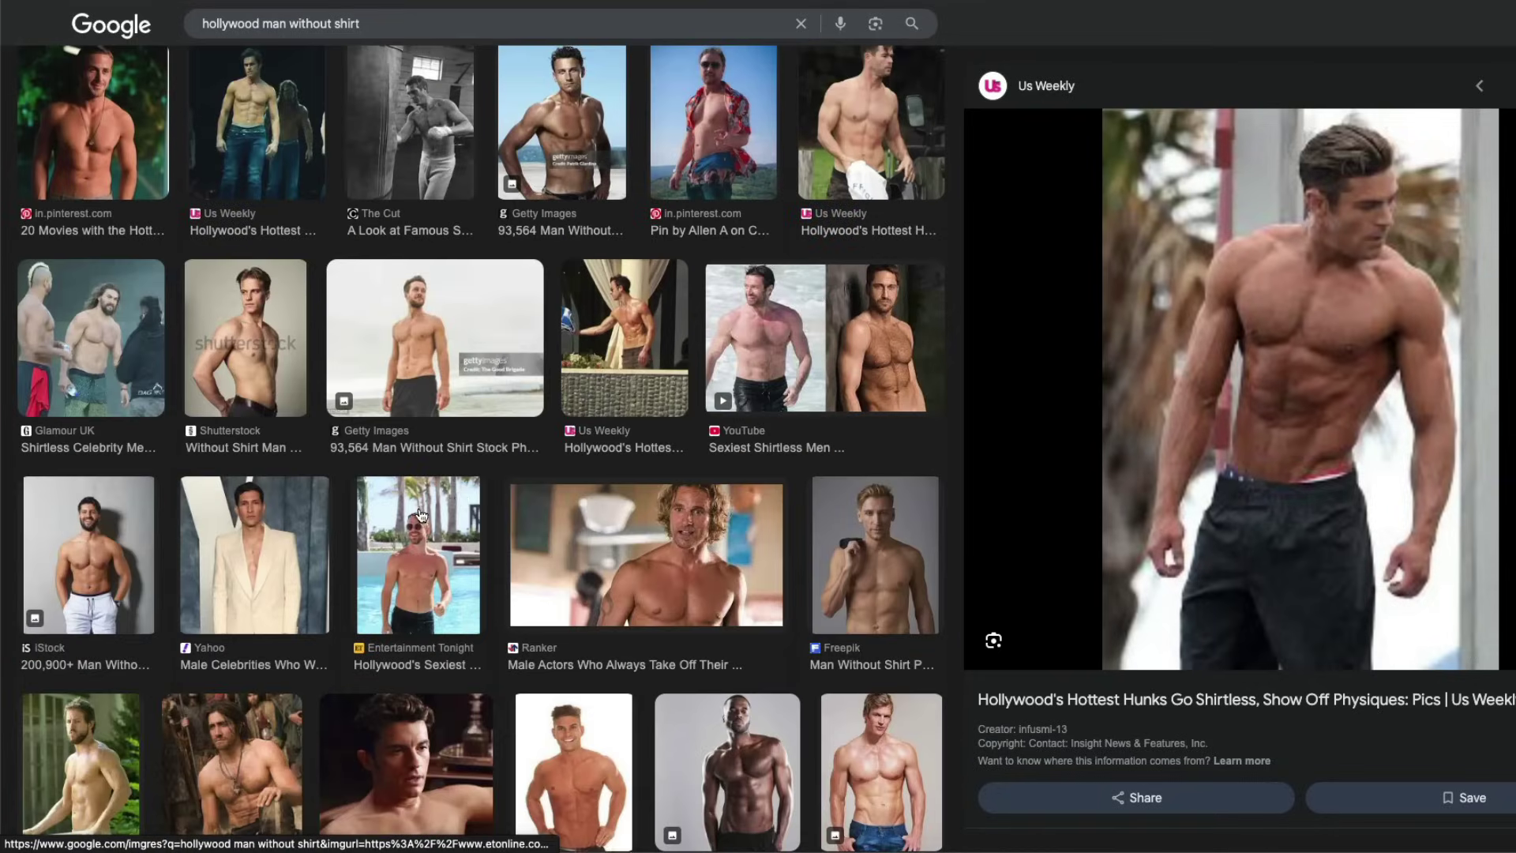
scroll(690, 464, "up", 1)
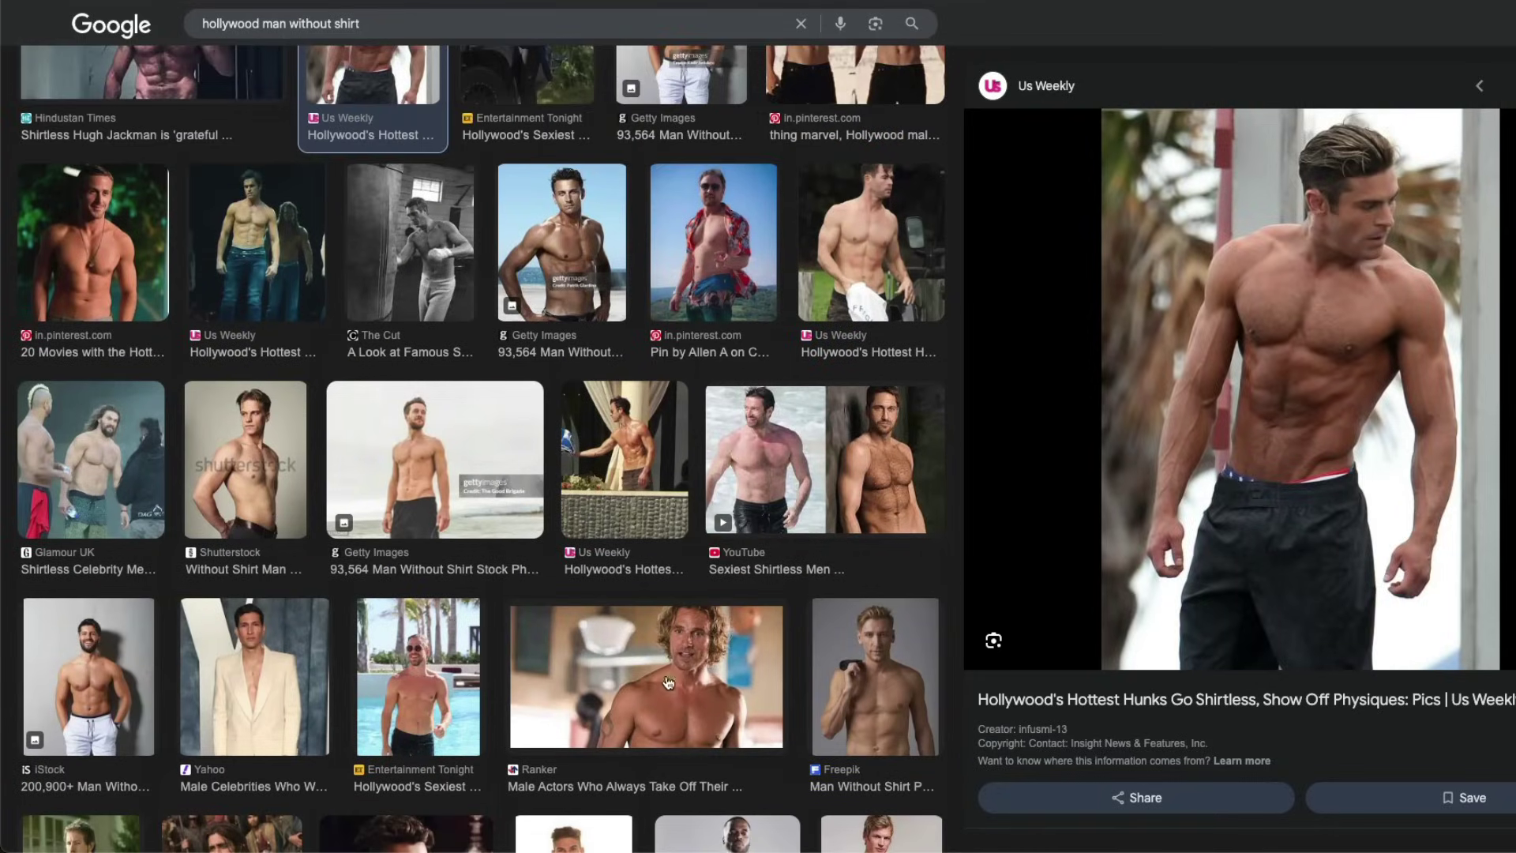
left_click(886, 216)
scroll(758, 477, "down", 3)
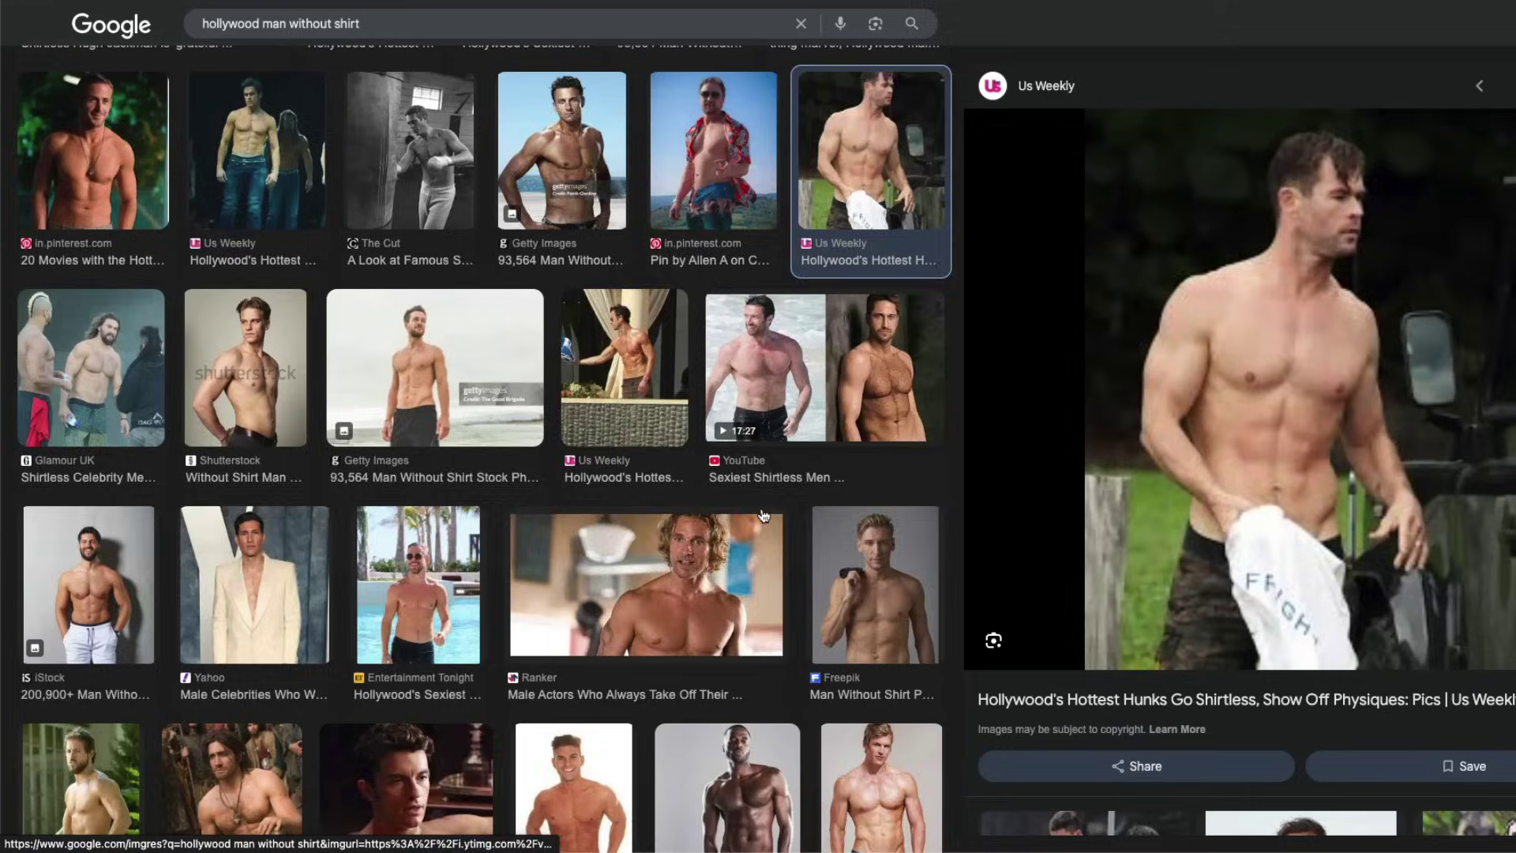
- Open the Ranker photo of the curly-haired shirtless actor, copy the image and attach it to a new LMArena image battle prompt
left_click(741, 295)
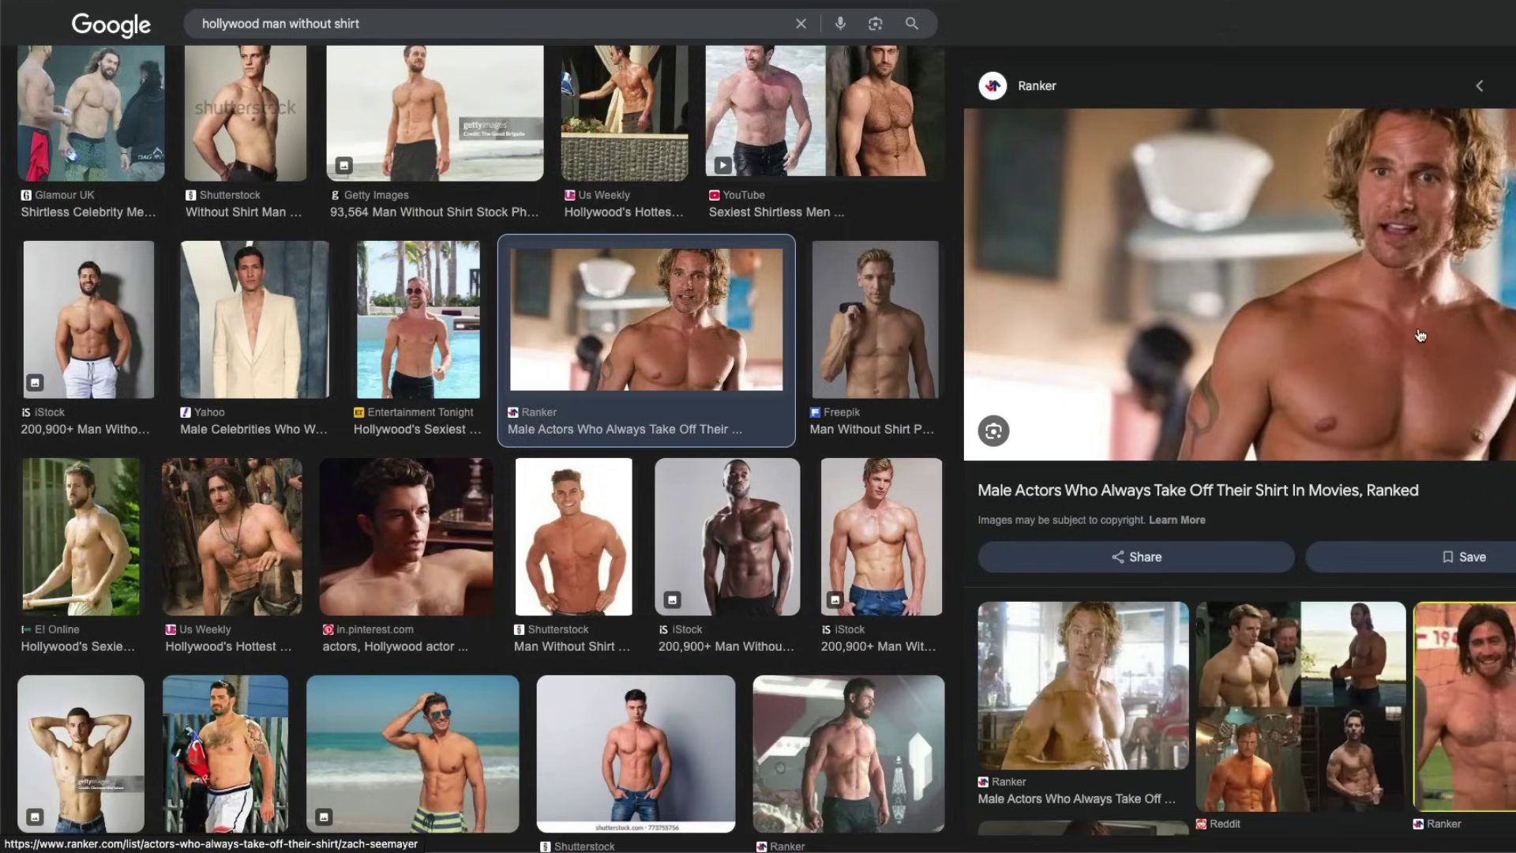
right_click(1409, 350)
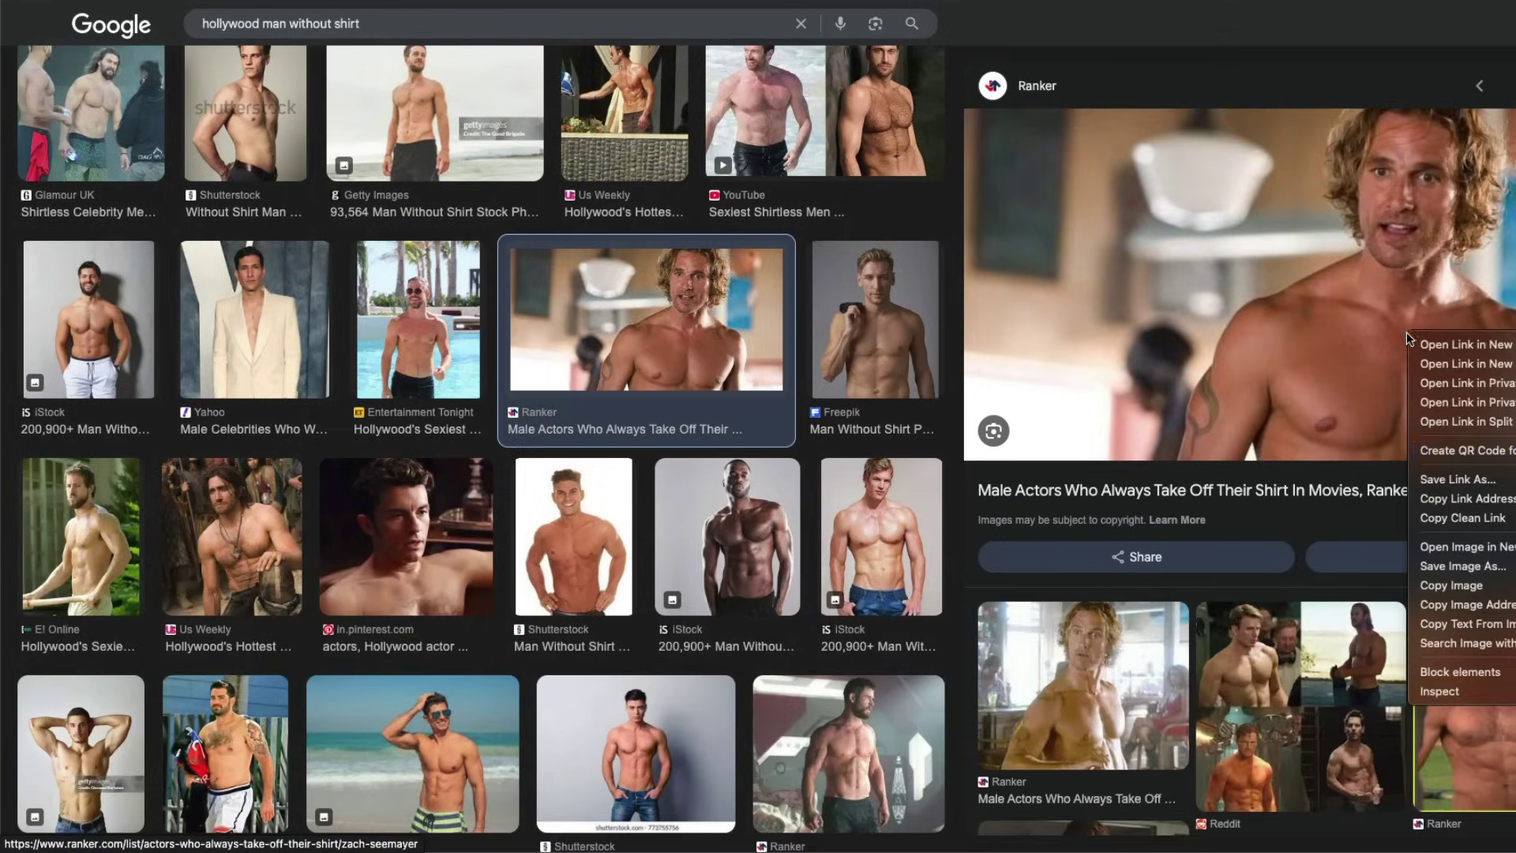
left_click(1460, 604)
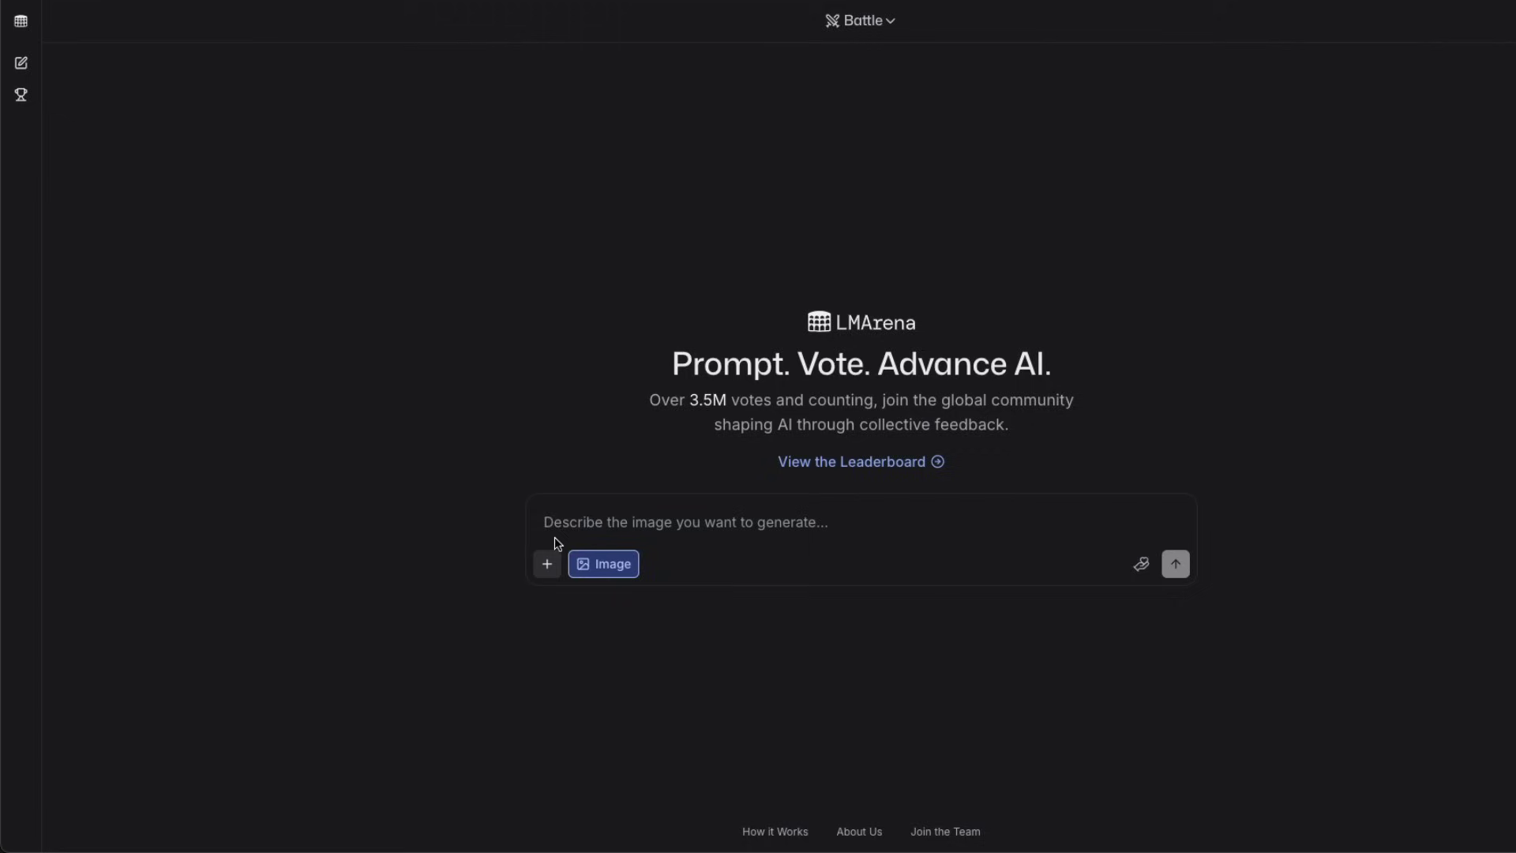
key("ctrl+v")
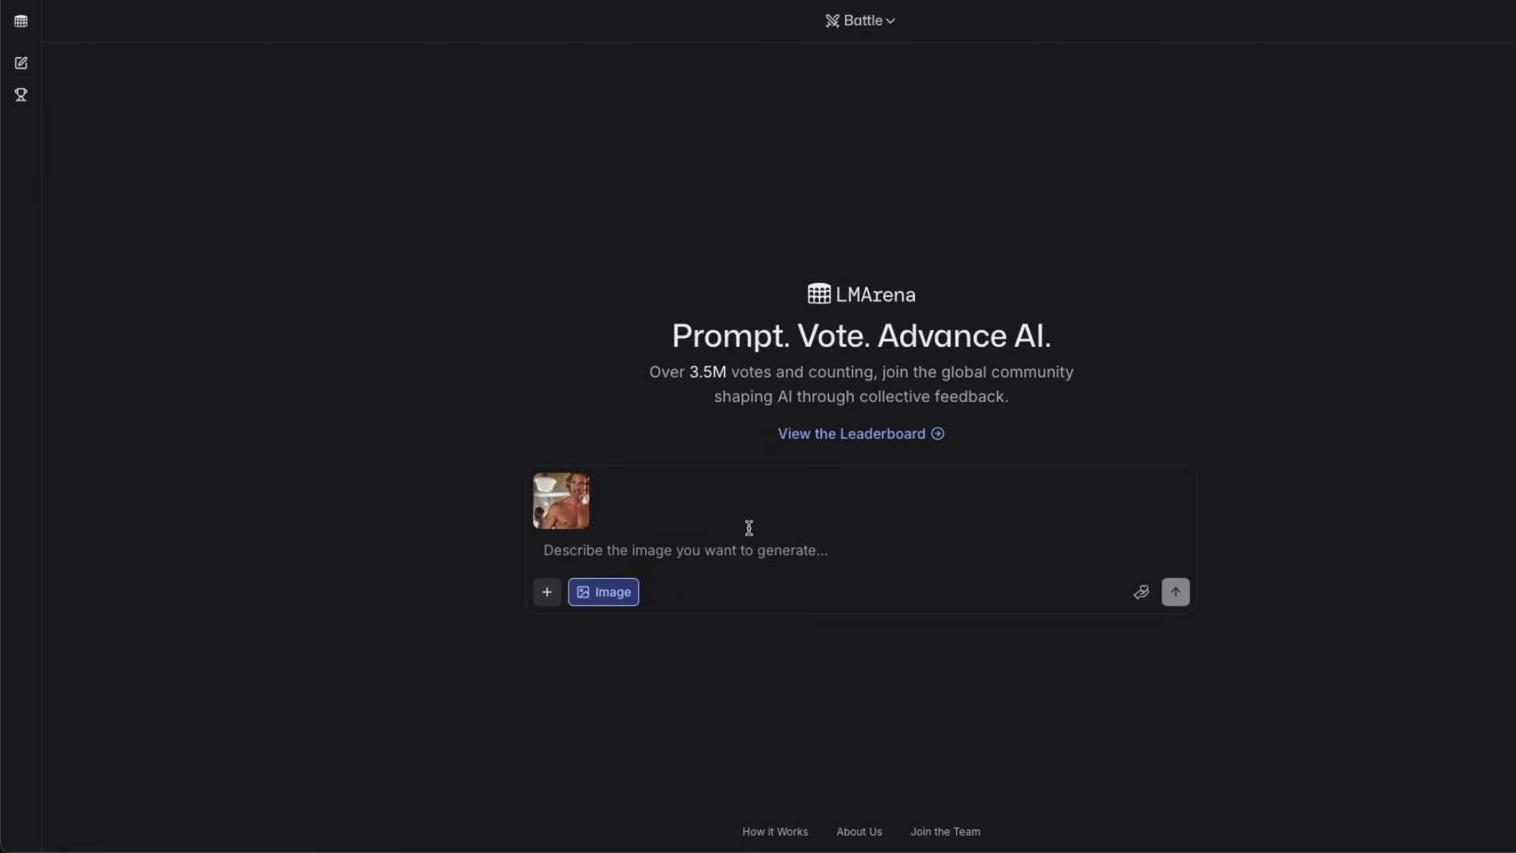
- Submit the prompt "can you add a nice suite that's linkedin headshot quality" with the attached photo
type("can you add a n")
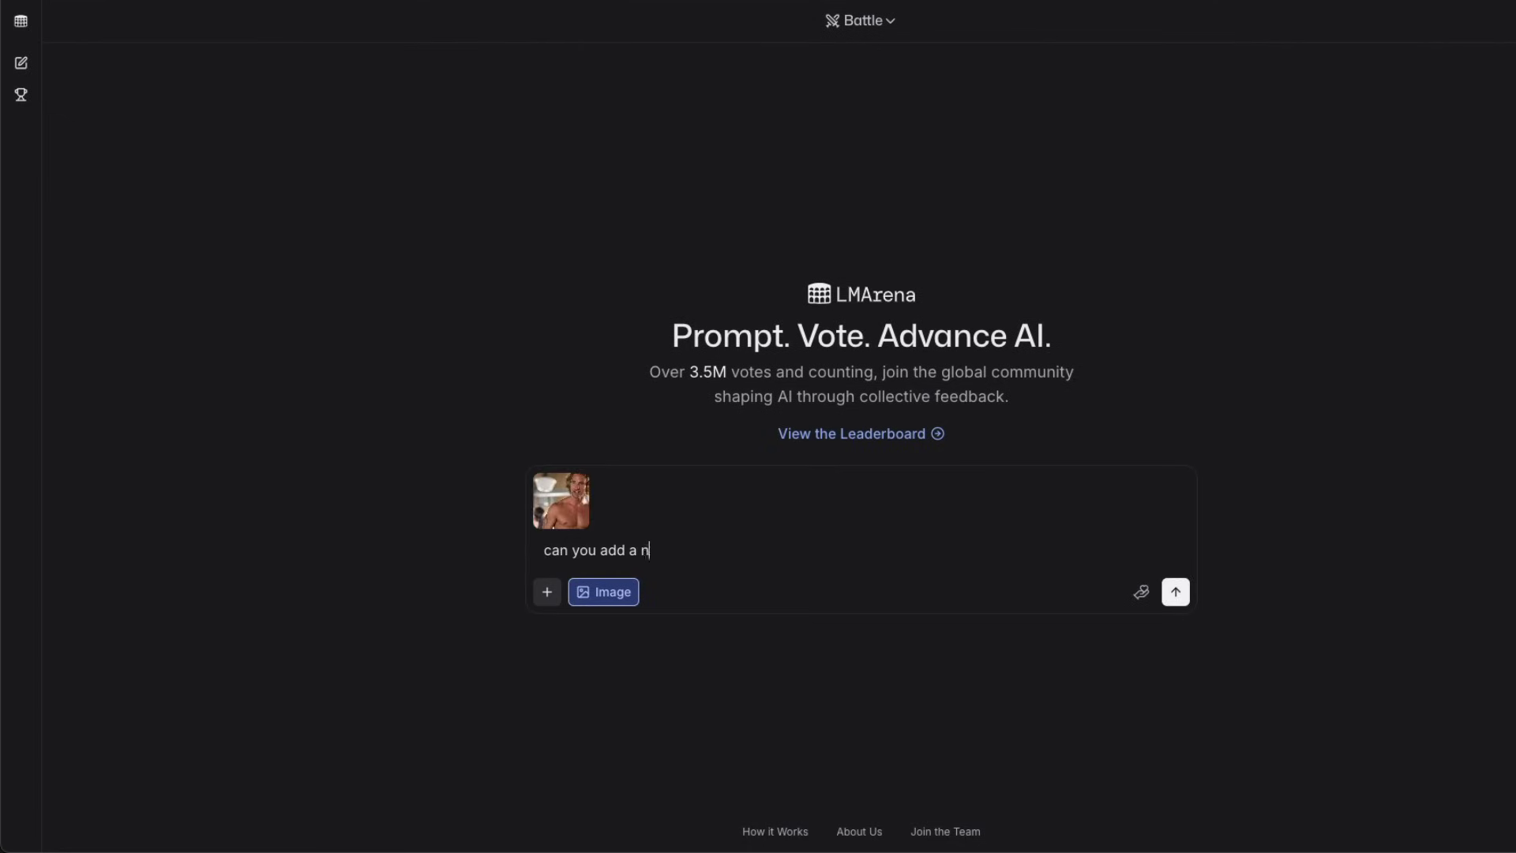
type("ice suite that's linkedin ")
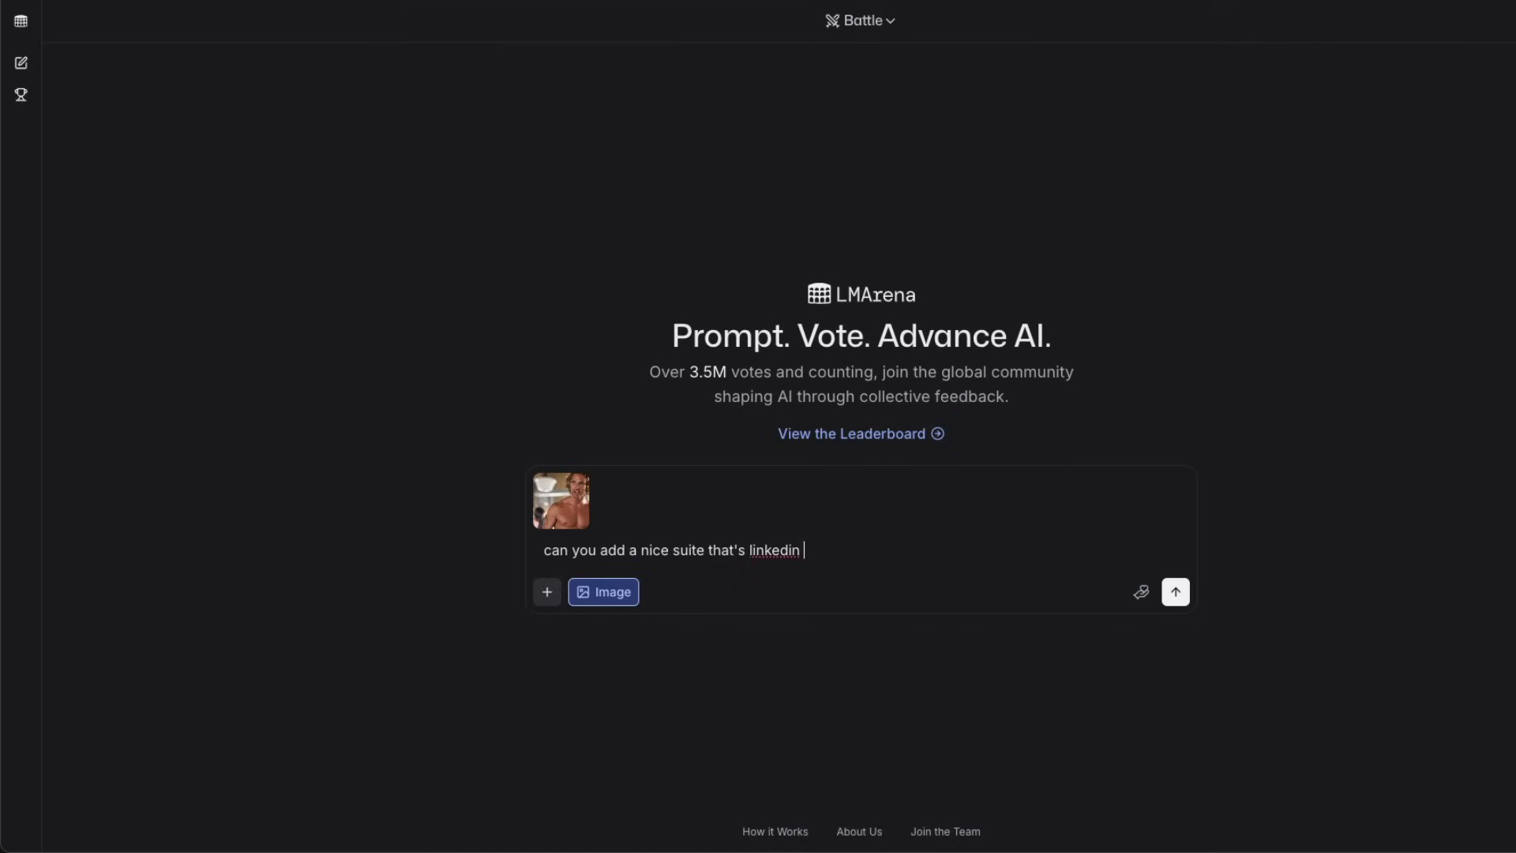
type("headshot quality")
left_click(1174, 593)
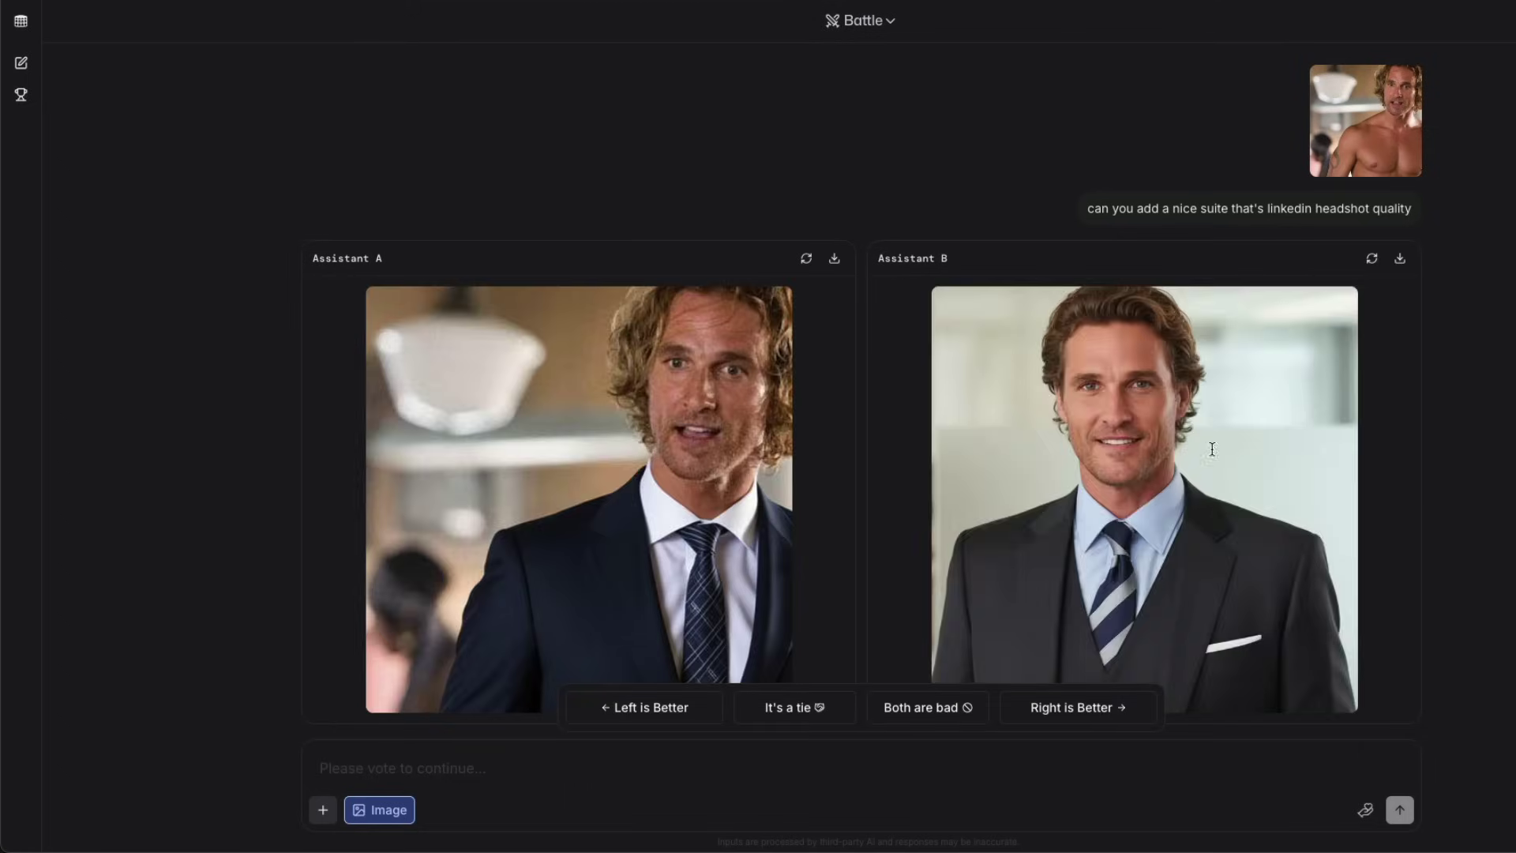
- Examine both generated suit portraits at full size, Assistant A's navy suit and Assistant B's dark three-piece suit
left_click(741, 434)
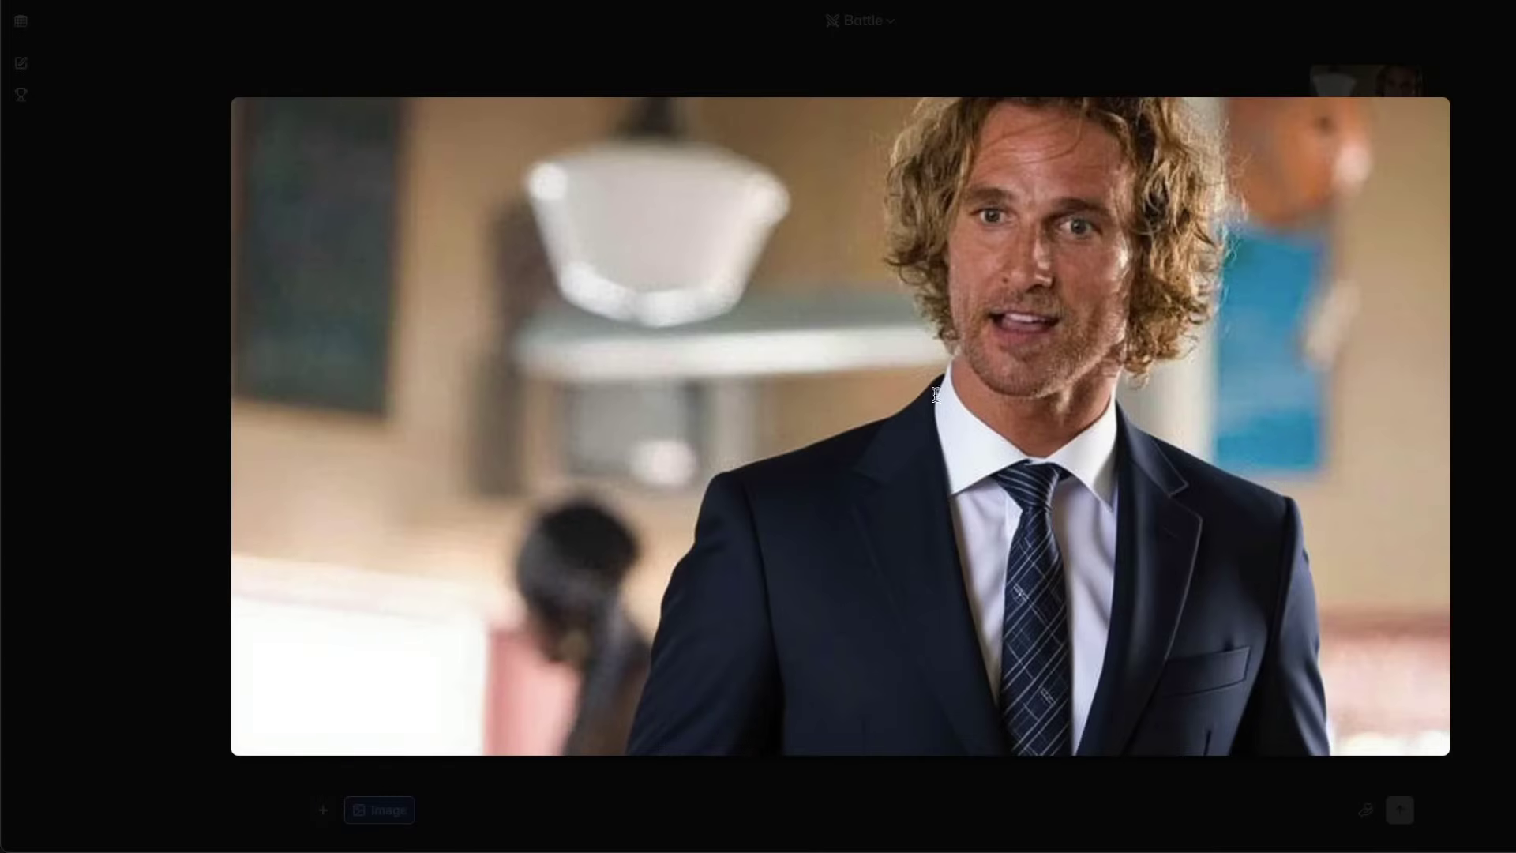
left_click(1484, 389)
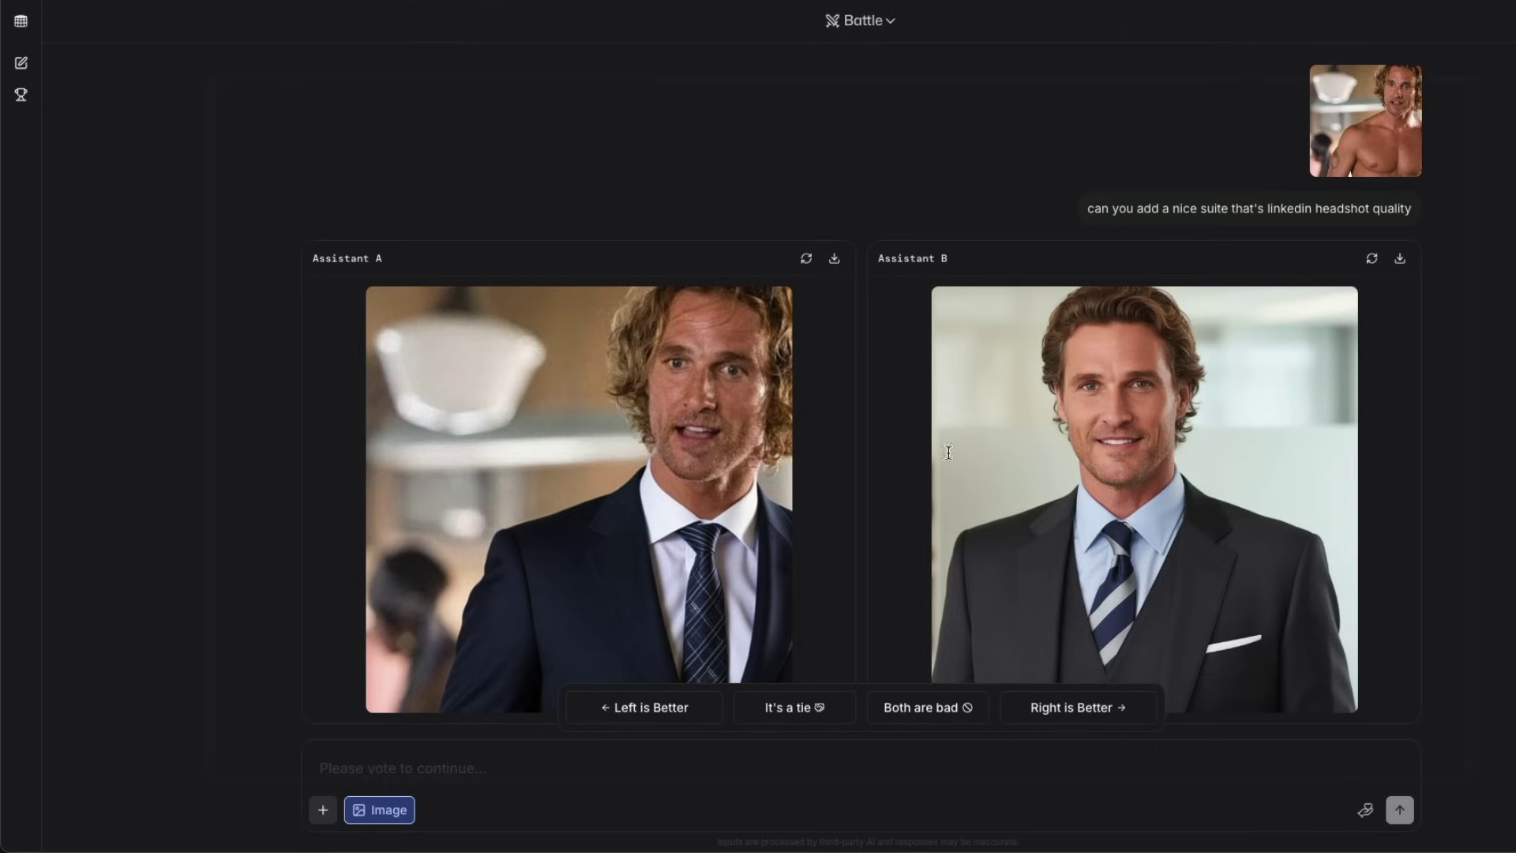
left_click(640, 468)
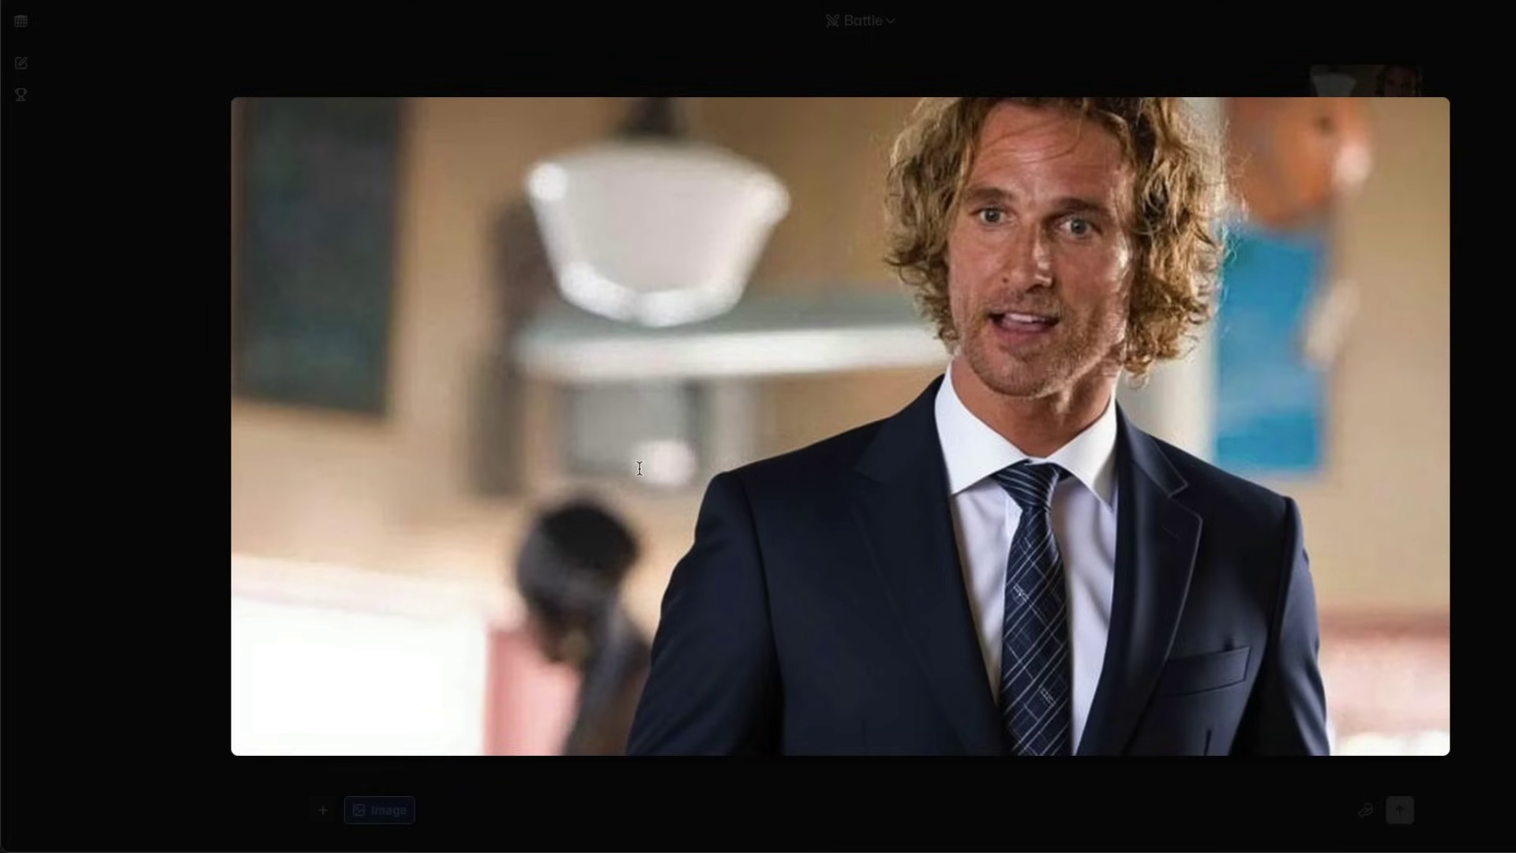
left_click(639, 469)
left_click(1150, 468)
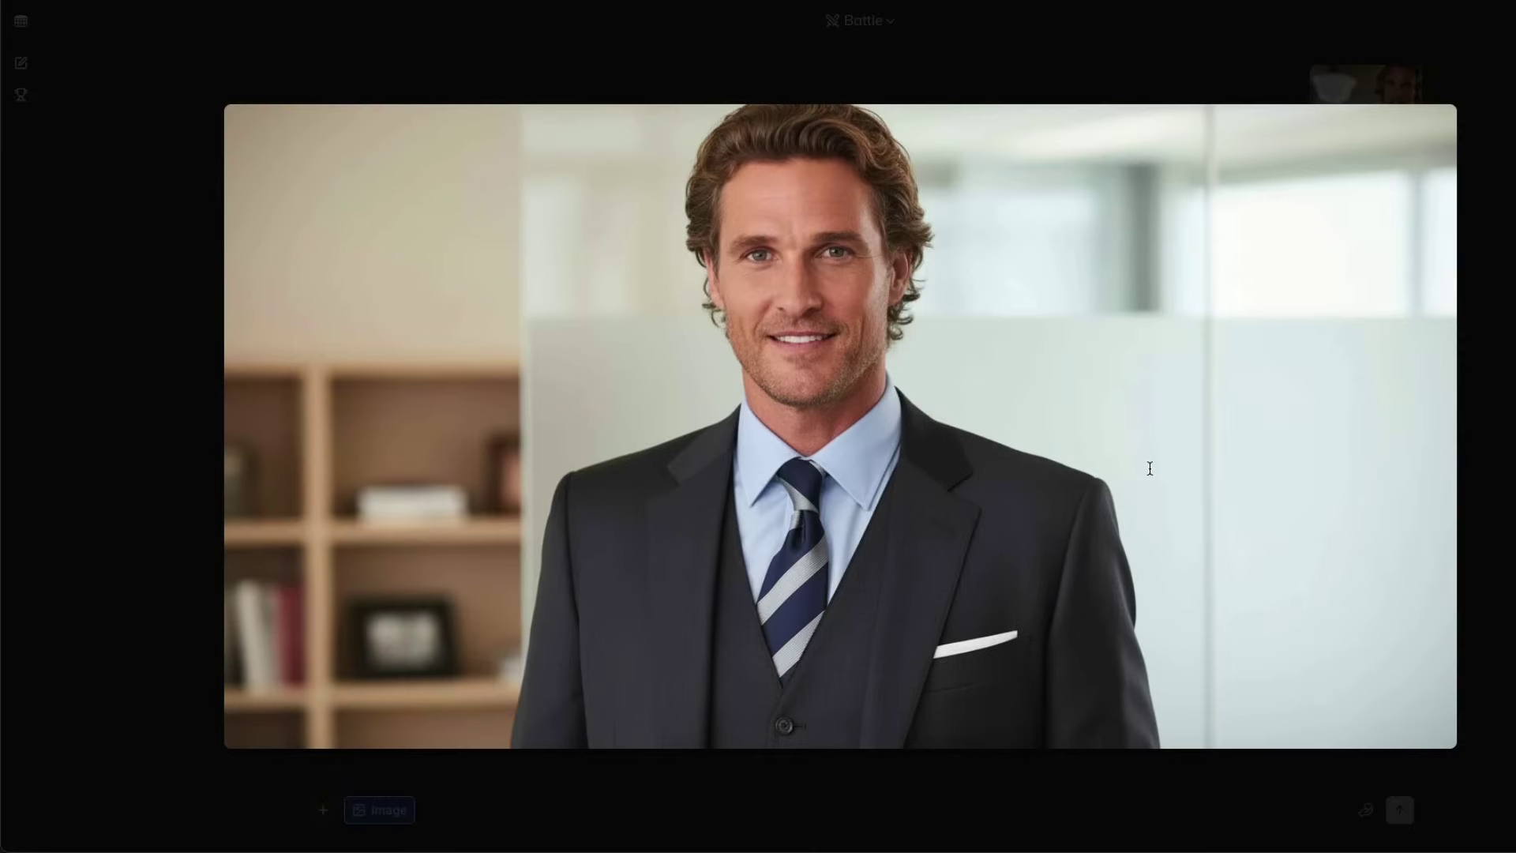
left_click(1472, 415)
- Vote for Assistant B's office headshot as the better one and compare both portraits again at full size
left_click(1093, 706)
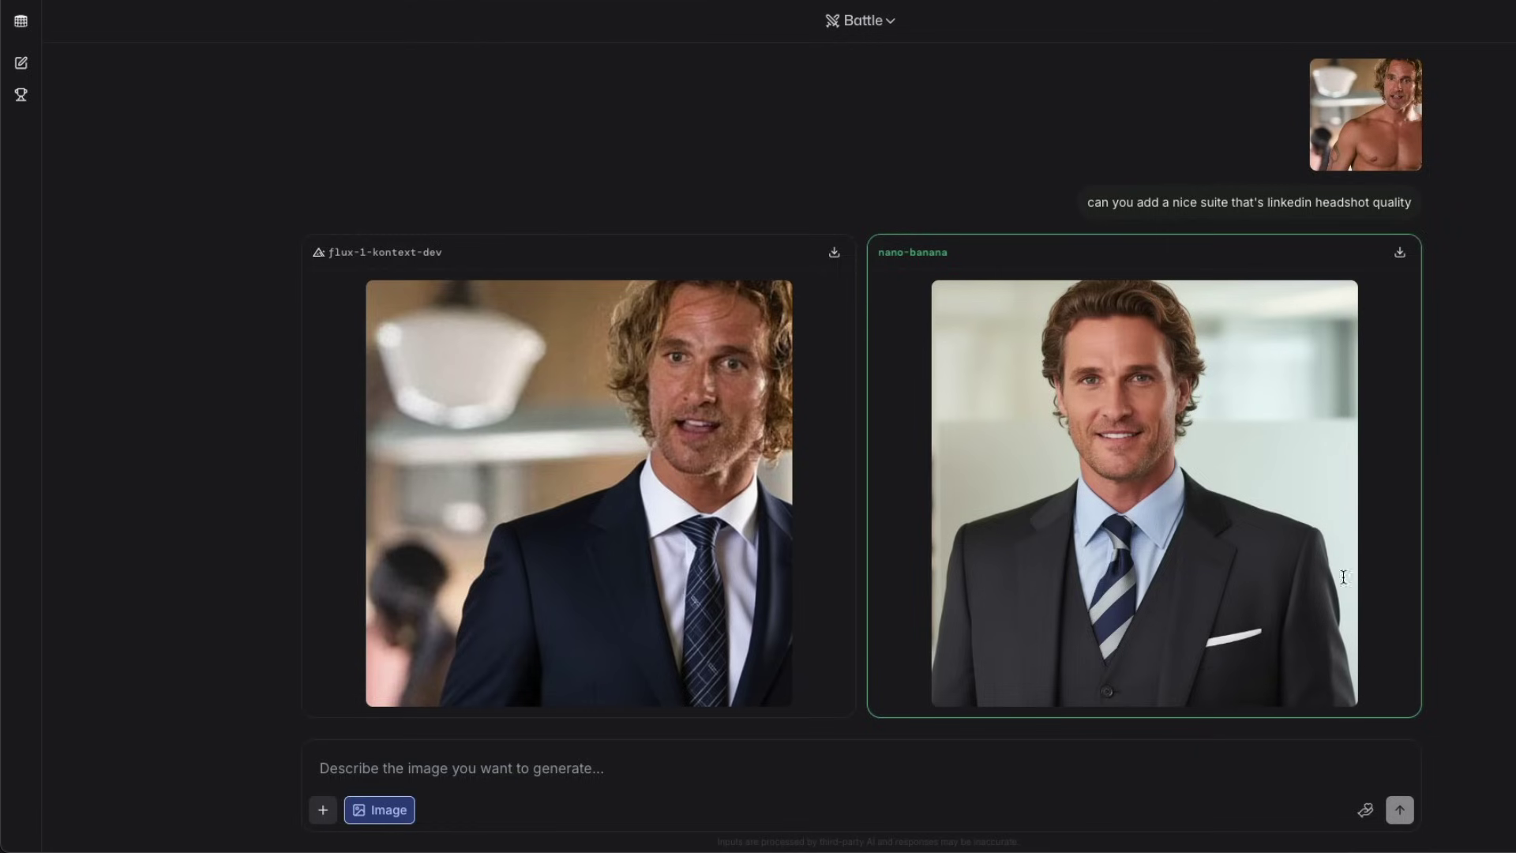
left_click(1243, 545)
left_click(1244, 545)
left_click(634, 493)
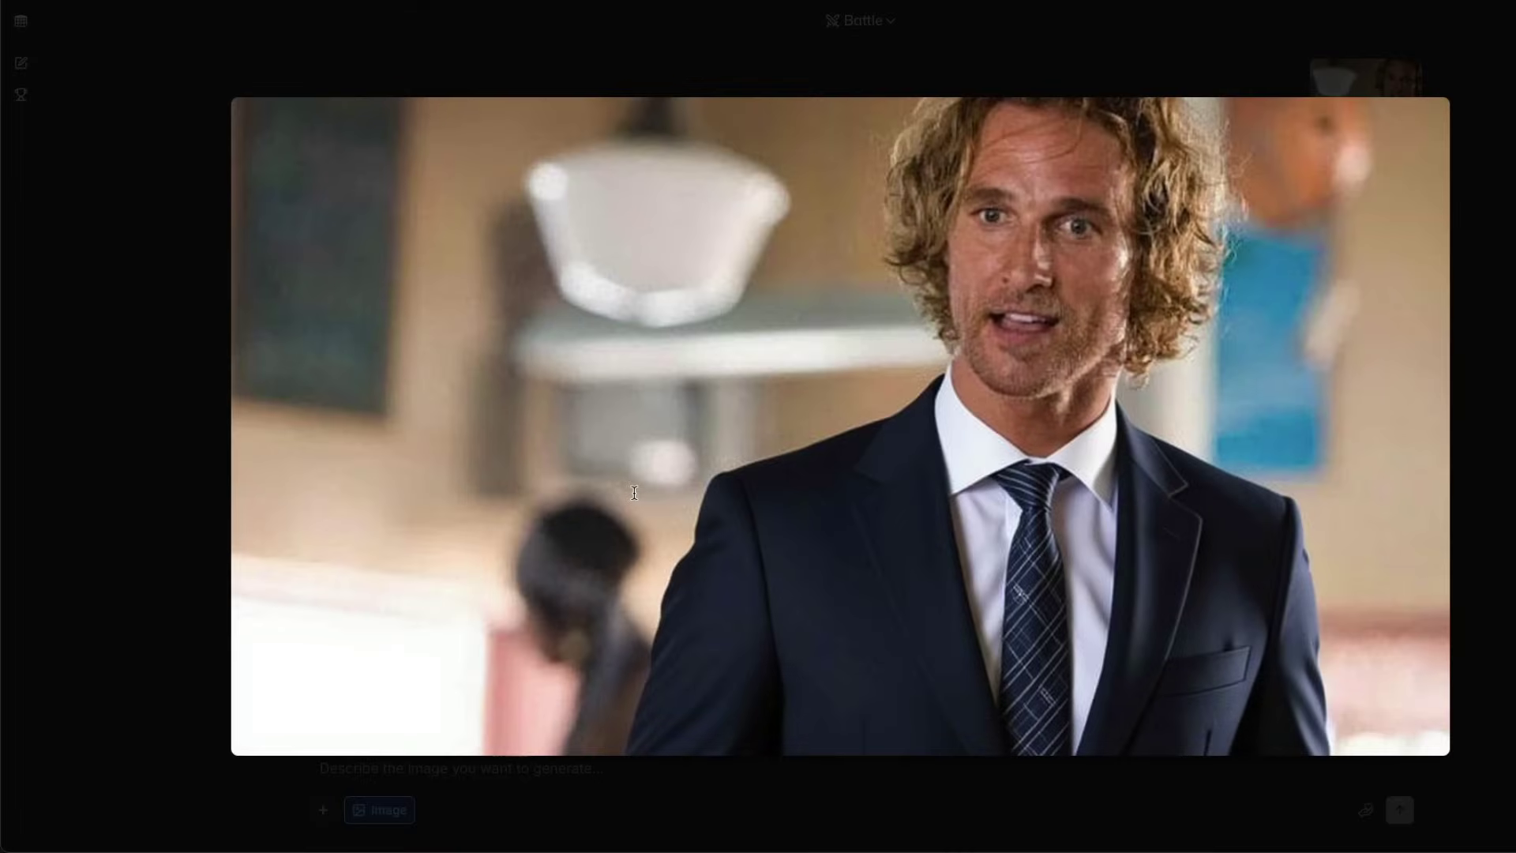
left_click(634, 493)
left_click(1145, 478)
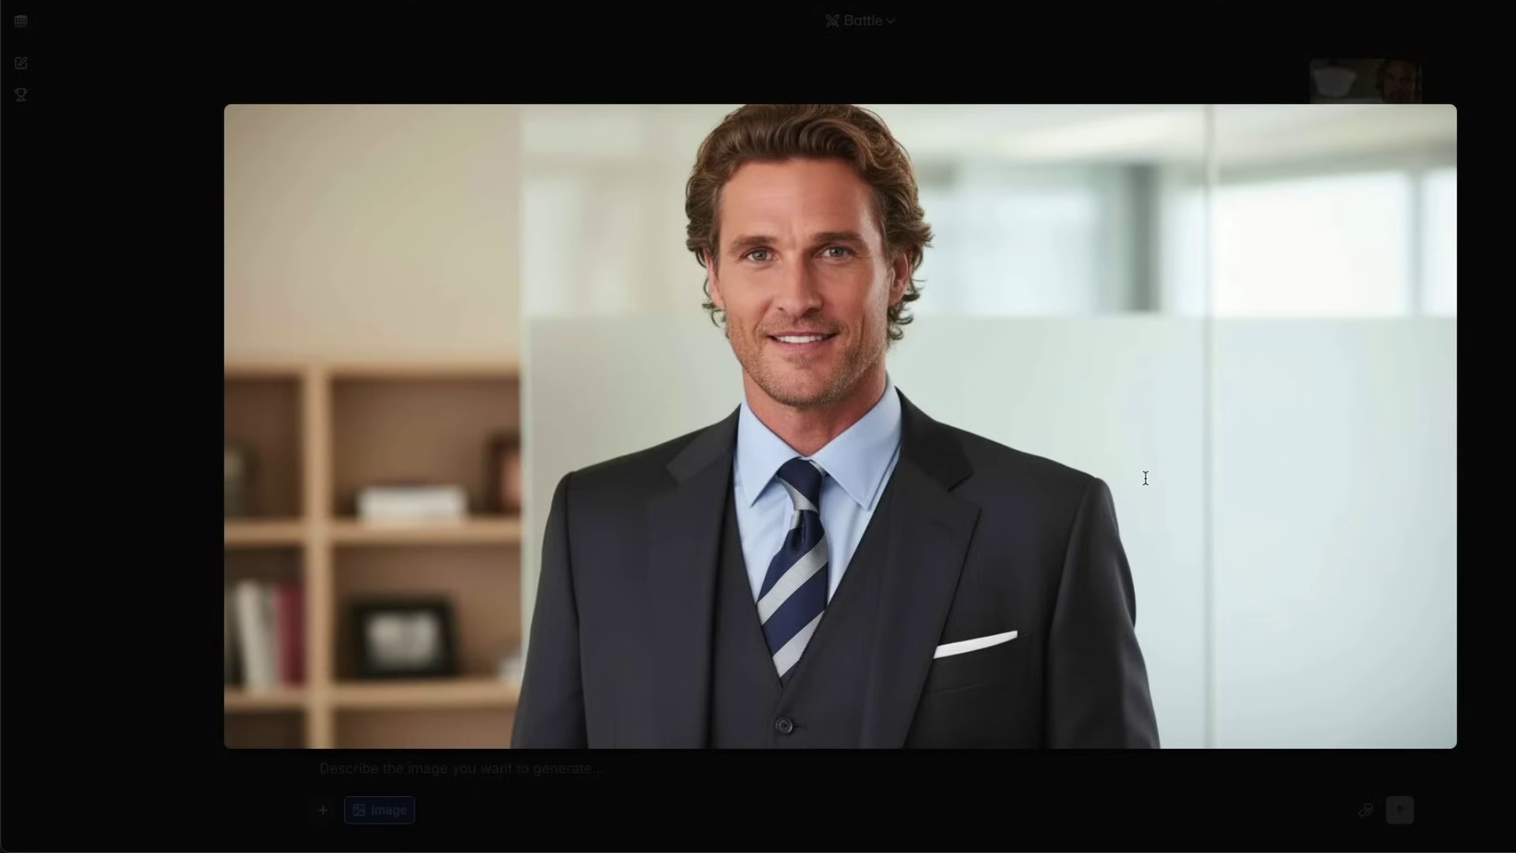